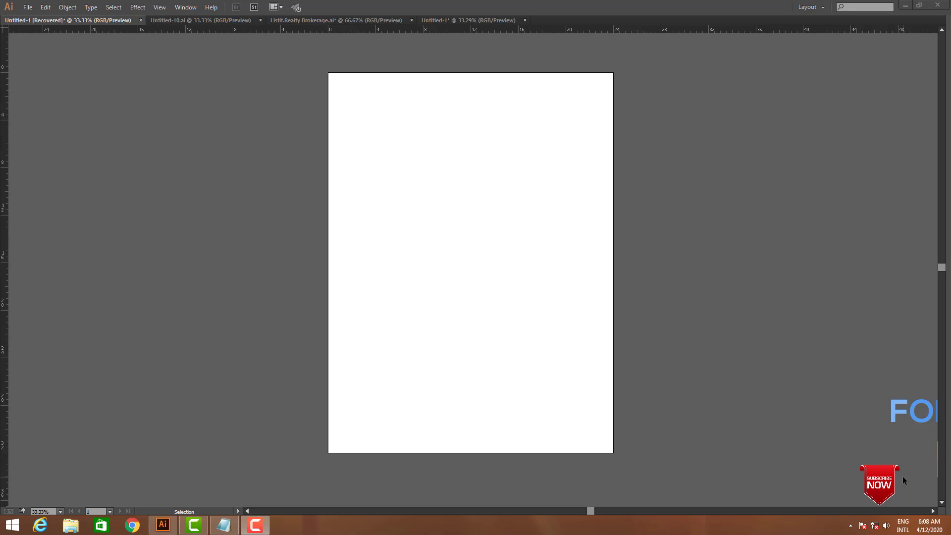
- Show the hidden panels and check the artboard's width and height in its options
{"action": "left_click", "coordinate": [593, 243]}
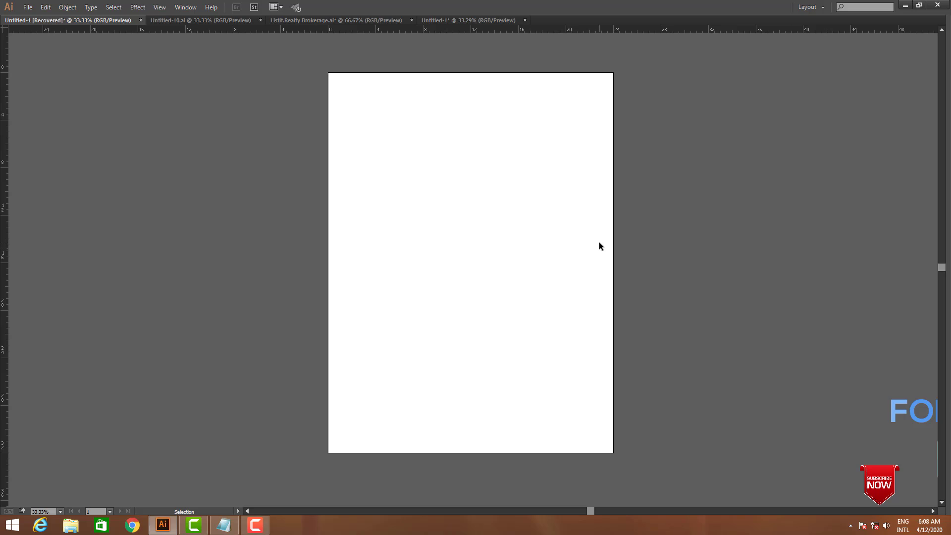
{"action": "key", "text": "Tab"}
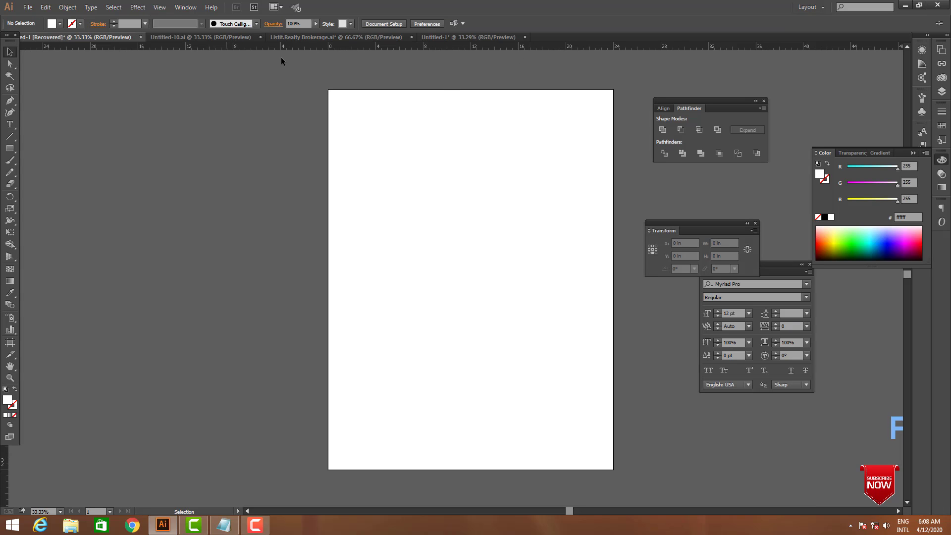
{"action": "left_click", "coordinate": [10, 342]}
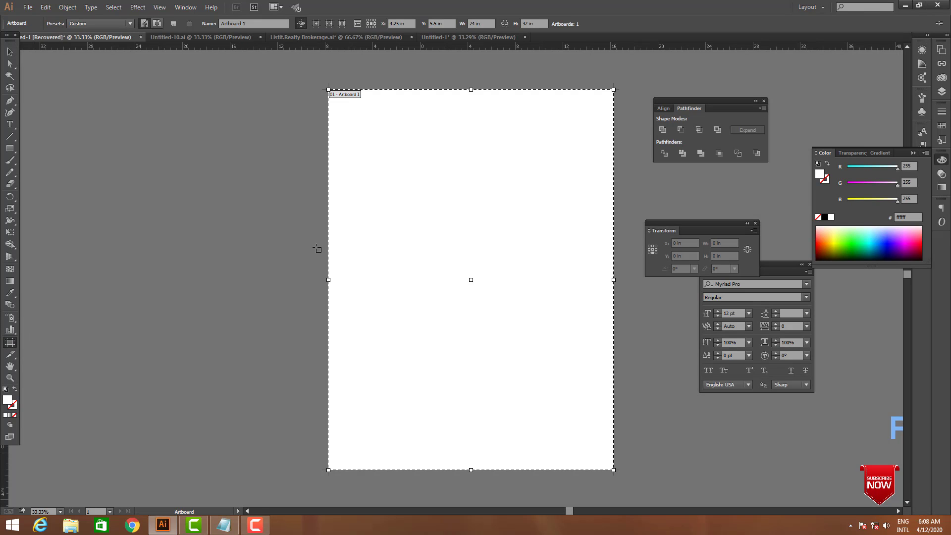
{"action": "double_click", "coordinate": [399, 225]}
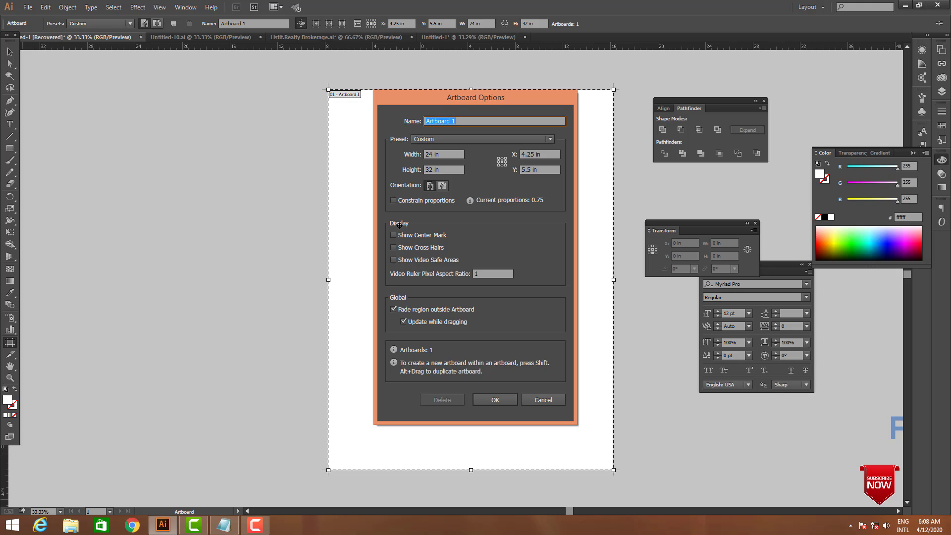
{"action": "left_click", "coordinate": [448, 155]}
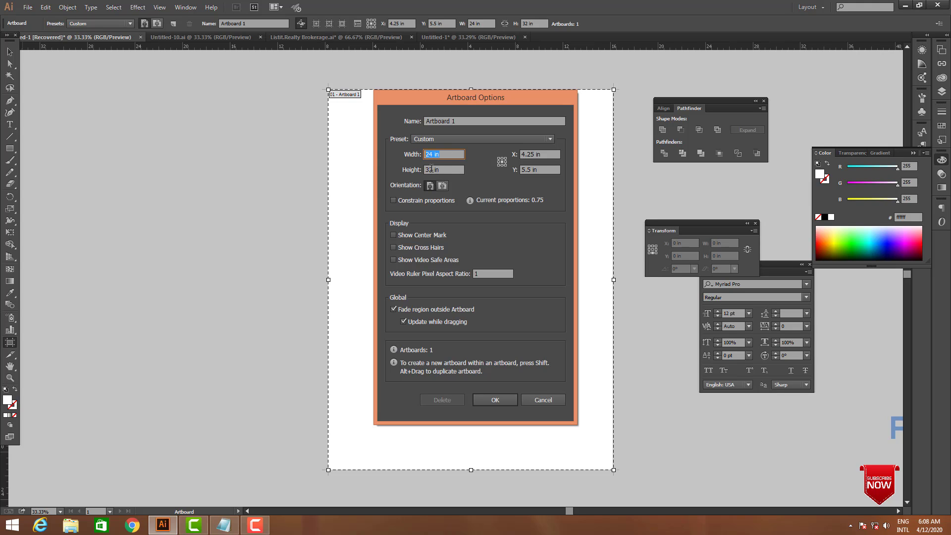
{"action": "left_click", "coordinate": [431, 169]}
{"action": "left_click", "coordinate": [442, 167]}
{"action": "left_click", "coordinate": [501, 398]}
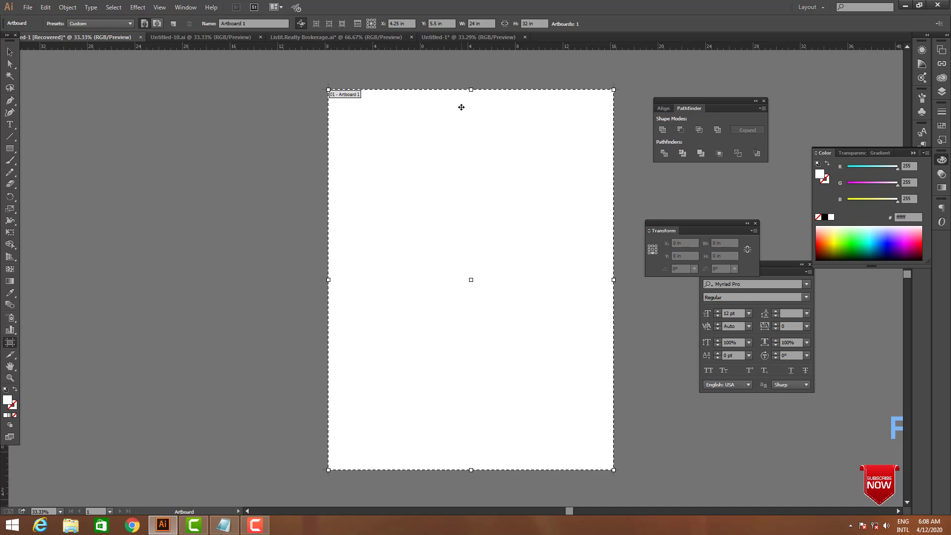
- Create a rectangle 24 in wide and 32 in high
{"action": "left_click", "coordinate": [10, 148]}
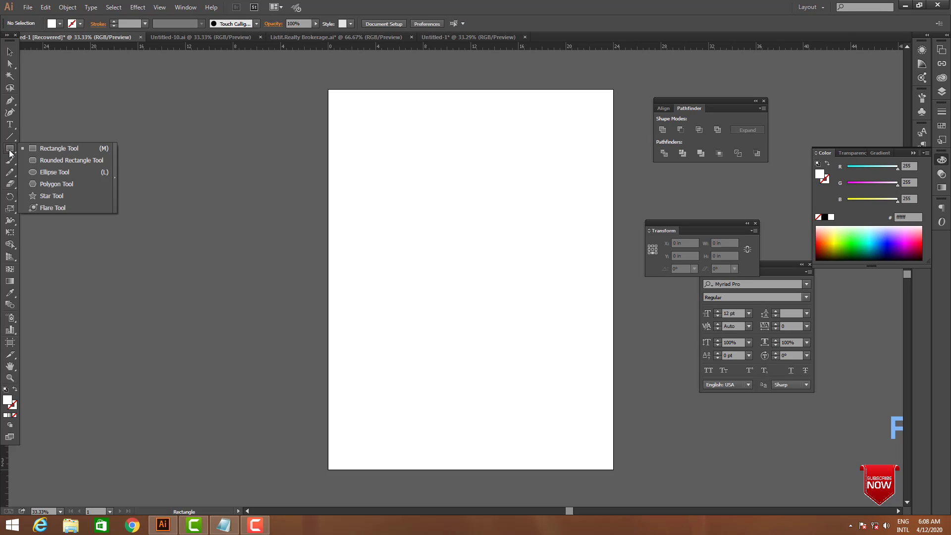
{"action": "left_click", "coordinate": [31, 148]}
{"action": "left_click", "coordinate": [397, 203]}
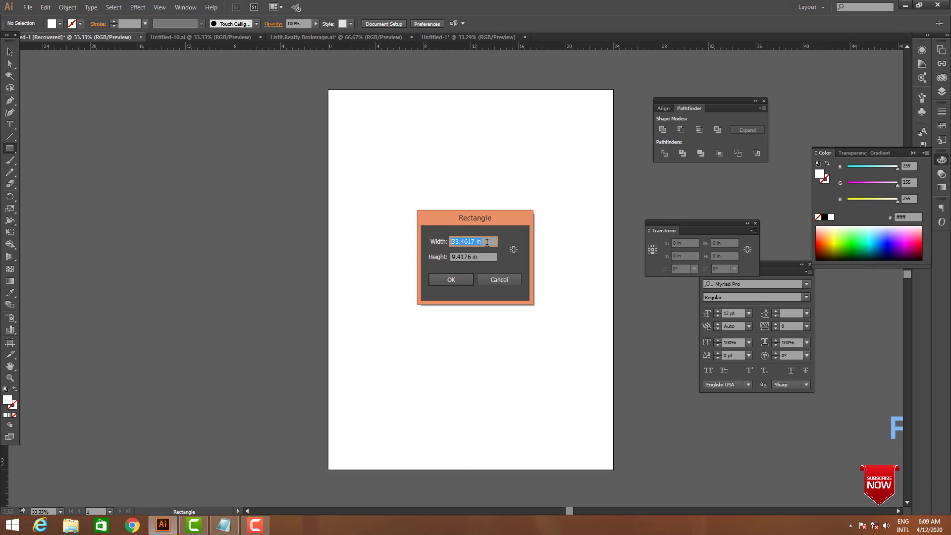
{"action": "type", "text": "24"}
{"action": "key", "text": "Tab"}
{"action": "type", "text": "32"}
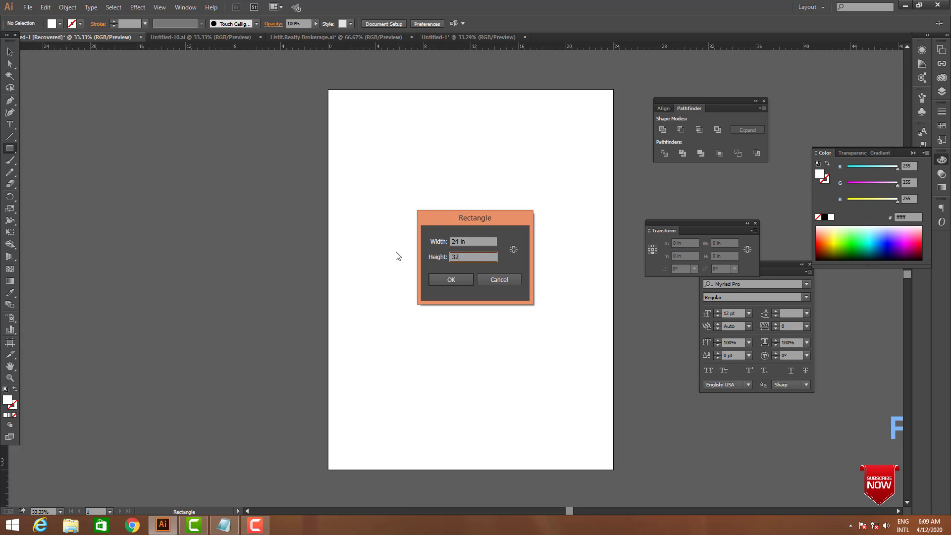
{"action": "left_click", "coordinate": [443, 279]}
- Centre the rectangle horizontally and vertically on the artboard so it covers the page
{"action": "left_click", "coordinate": [664, 108]}
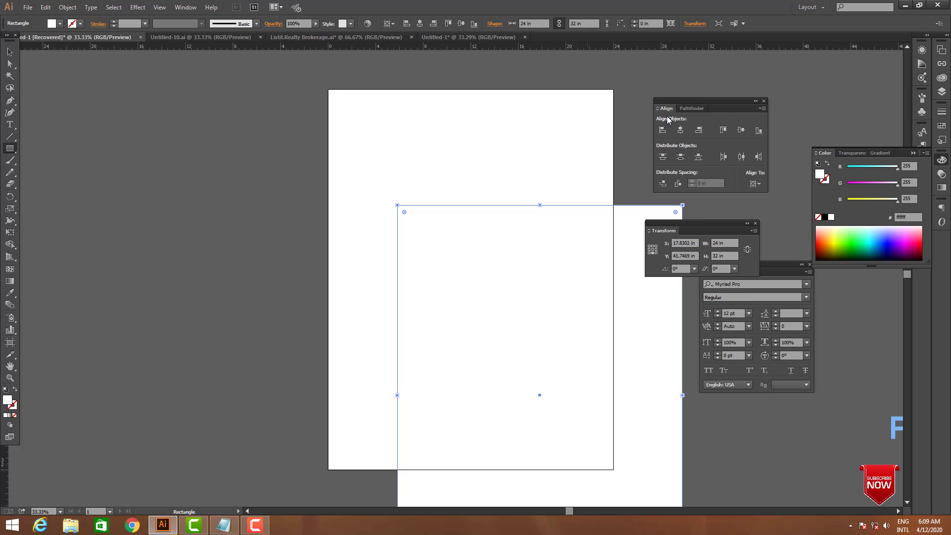
{"action": "left_click", "coordinate": [681, 130]}
{"action": "left_click", "coordinate": [741, 130]}
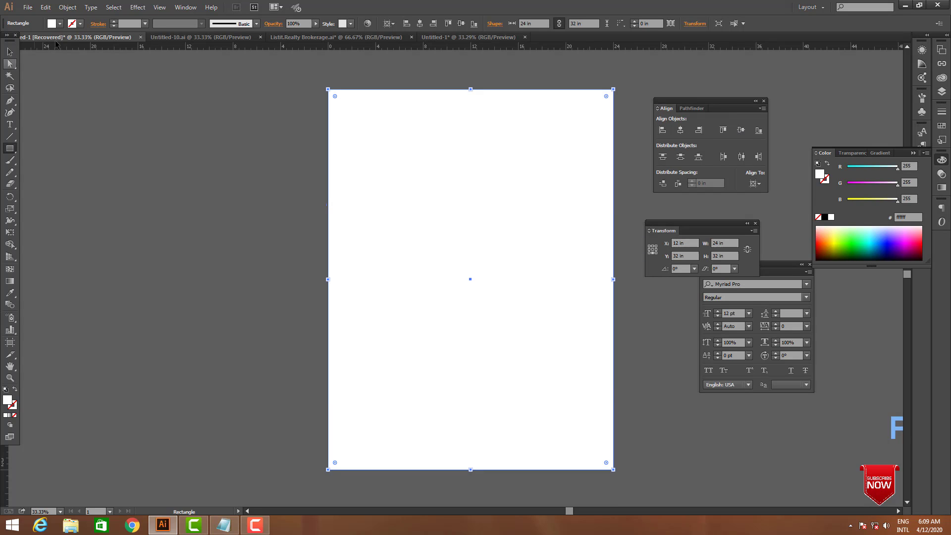
- Offset the rectangle's path by -1.25 in with miter joins to create an inner margin outline
{"action": "left_click", "coordinate": [67, 7]}
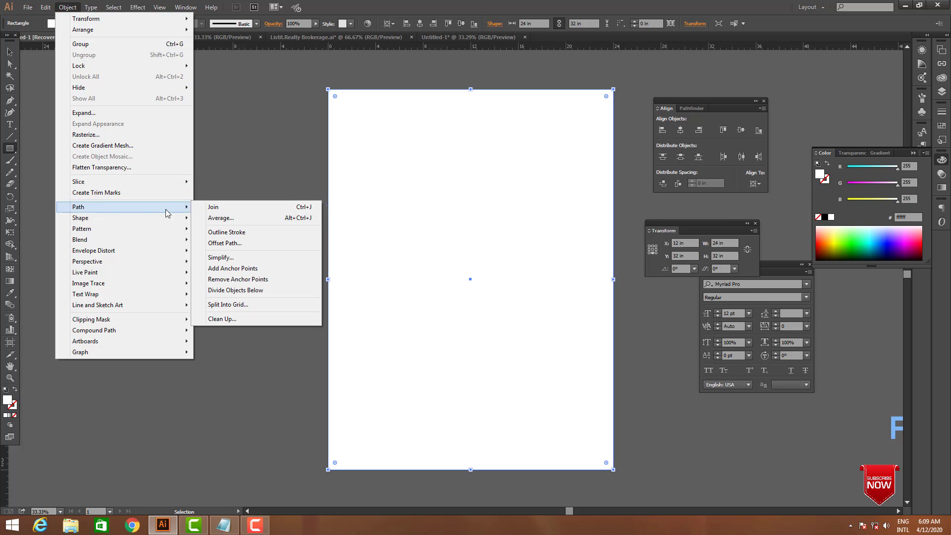
{"action": "mouse_move", "coordinate": [123, 211]}
{"action": "left_click", "coordinate": [227, 244]}
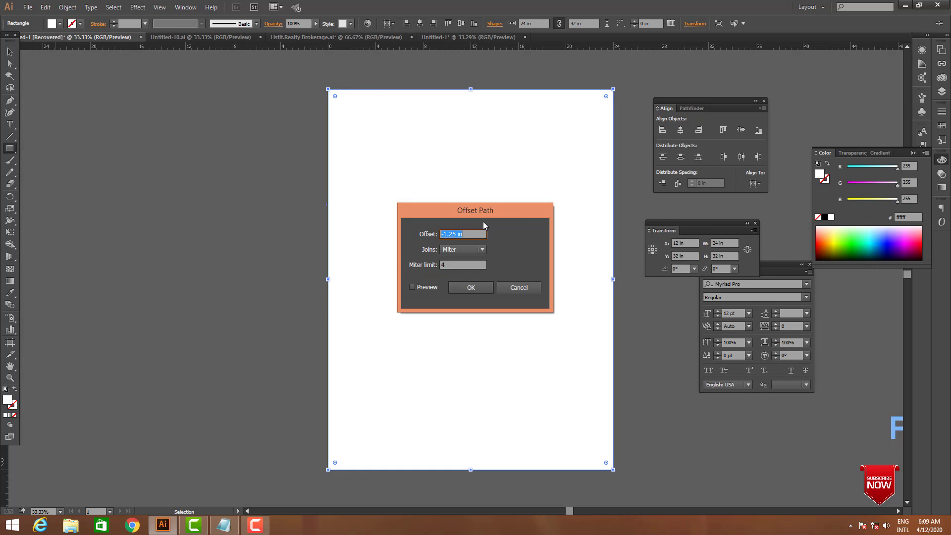
{"action": "left_click", "coordinate": [471, 288]}
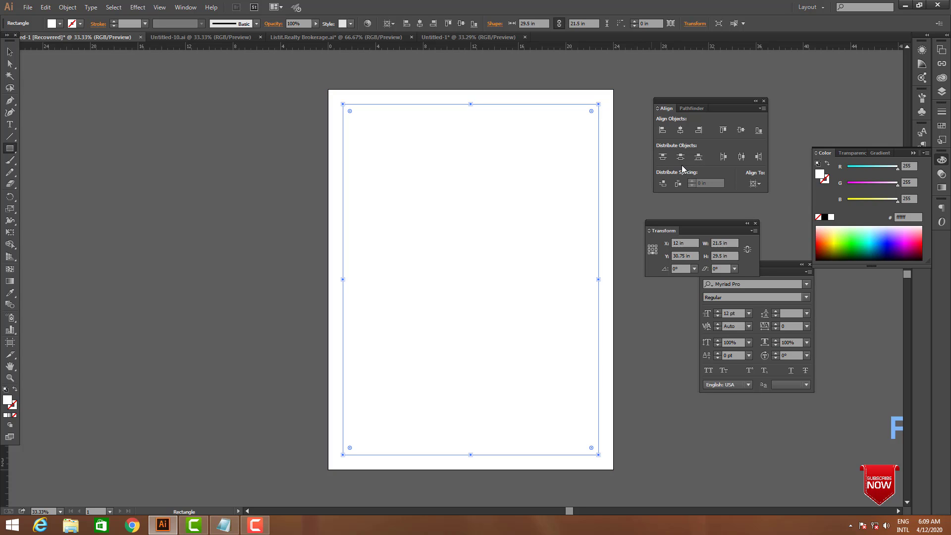
- Convert the inset margin rectangle into guides
{"action": "left_click", "coordinate": [160, 7]}
{"action": "mouse_move", "coordinate": [205, 301]}
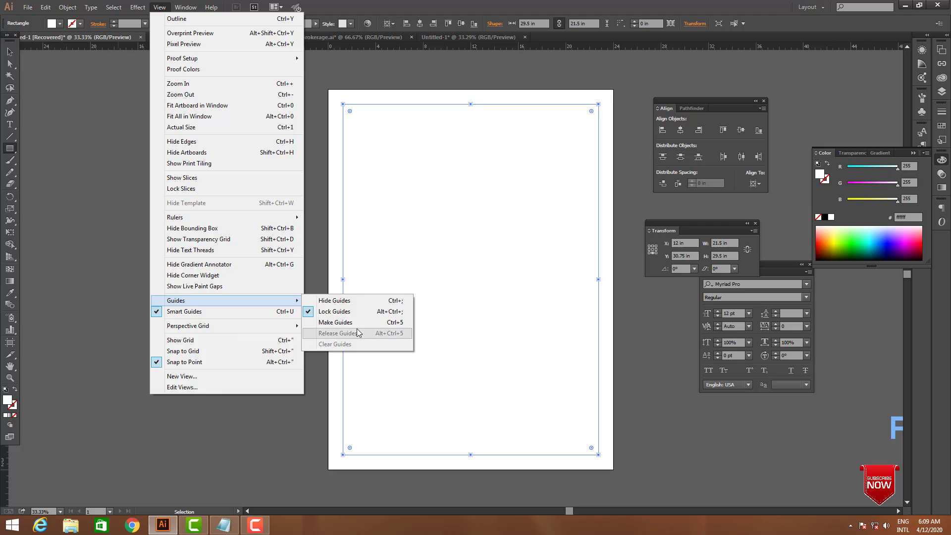
{"action": "left_click", "coordinate": [355, 322]}
{"action": "left_click", "coordinate": [9, 53]}
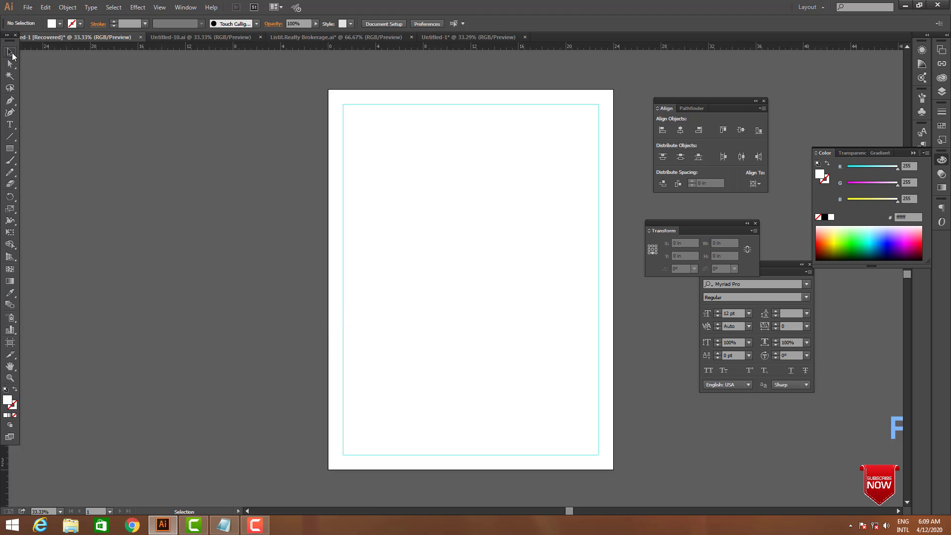
- Place a horizontal and a vertical ruler guide through the centre of the full-page rectangle
{"action": "left_click_drag", "start_coordinate": [198, 117], "coordinate": [533, 229]}
{"action": "left_click_drag", "start_coordinate": [475, 48], "coordinate": [470, 280]}
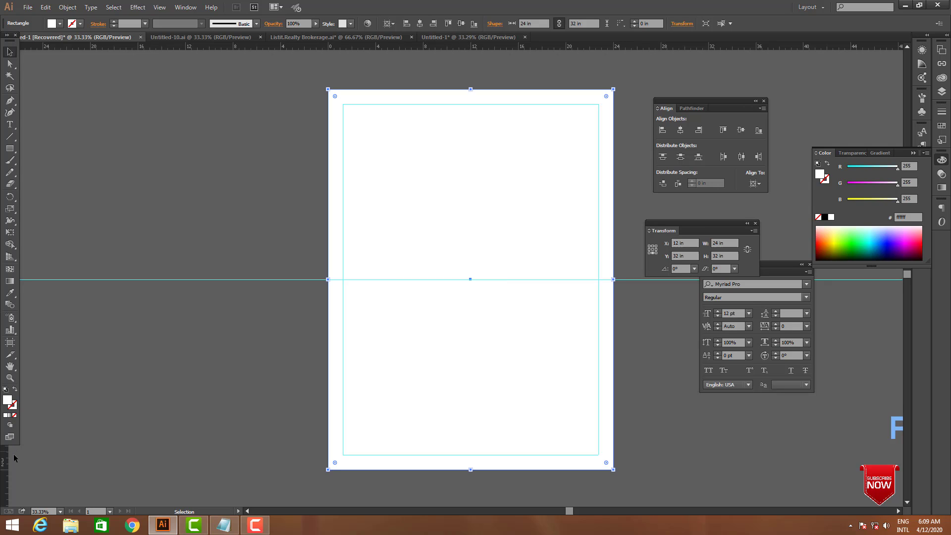
{"action": "left_click_drag", "start_coordinate": [5, 460], "coordinate": [471, 279]}
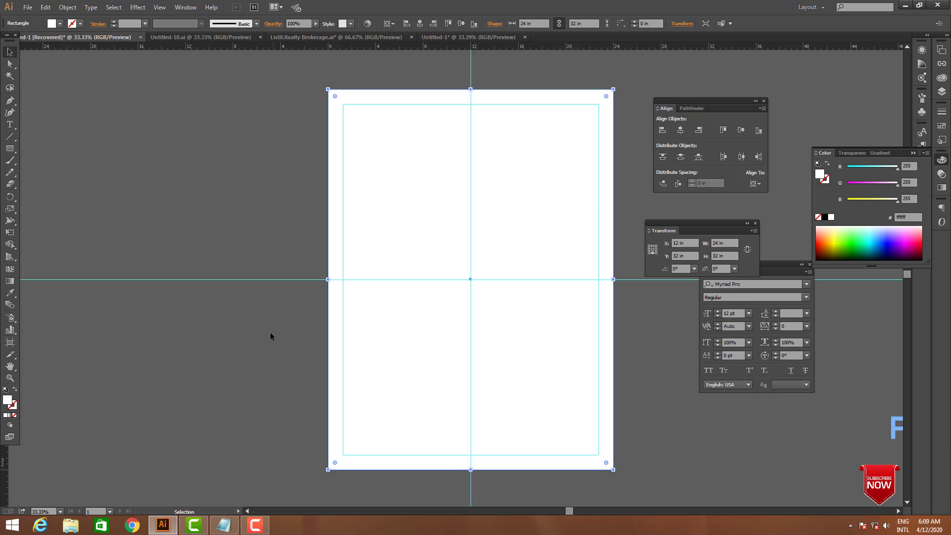
- Move the hexagon house logo from under the FOR SALE text to the artboard's upper half, enlarged and centred on the vertical guide
{"action": "key", "text": "Tab"}
{"action": "left_click", "coordinate": [641, 386]}
{"action": "left_click", "coordinate": [570, 320], "text": "ctrl+alt"}
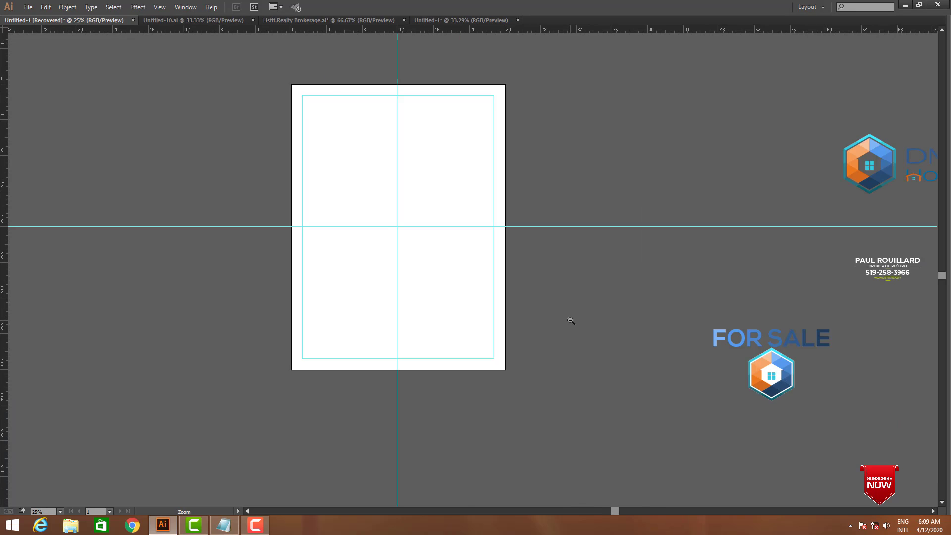
{"action": "left_click", "coordinate": [570, 321], "text": "ctrl+alt"}
{"action": "left_click_drag", "start_coordinate": [528, 346], "coordinate": [540, 397]}
{"action": "left_click", "coordinate": [620, 361]}
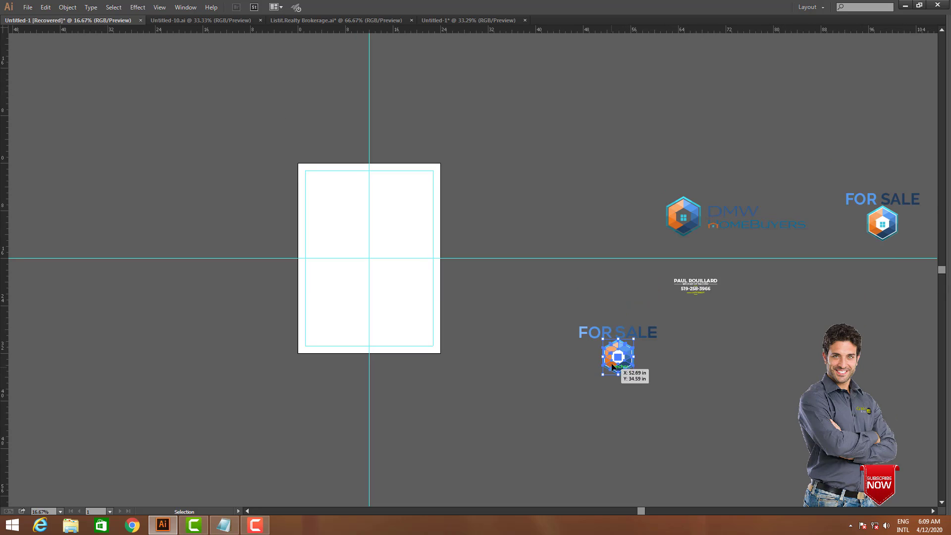
{"action": "left_click_drag", "start_coordinate": [616, 361], "coordinate": [375, 247]}
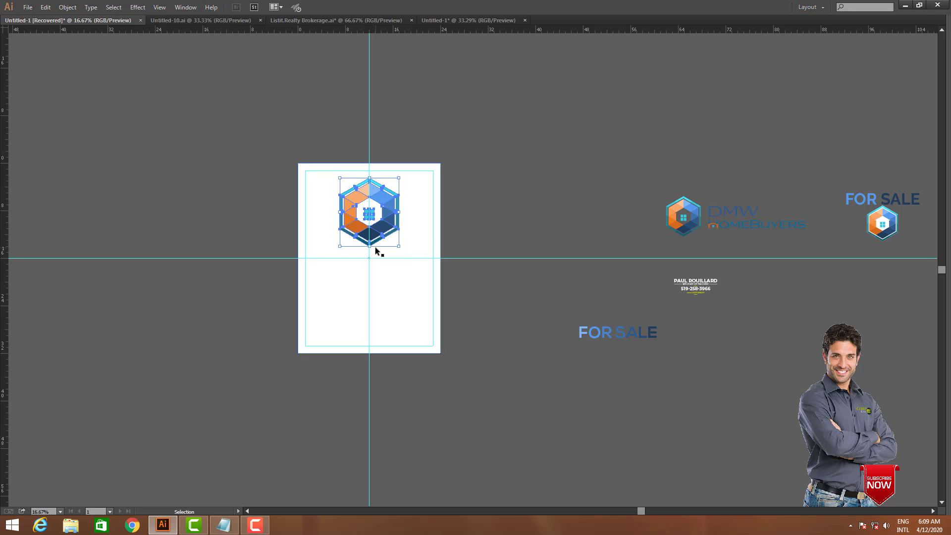
{"action": "left_click", "coordinate": [446, 292]}
{"action": "key", "text": "z"}
{"action": "left_click_drag", "start_coordinate": [275, 149], "coordinate": [477, 303]}
{"action": "key", "text": "v"}
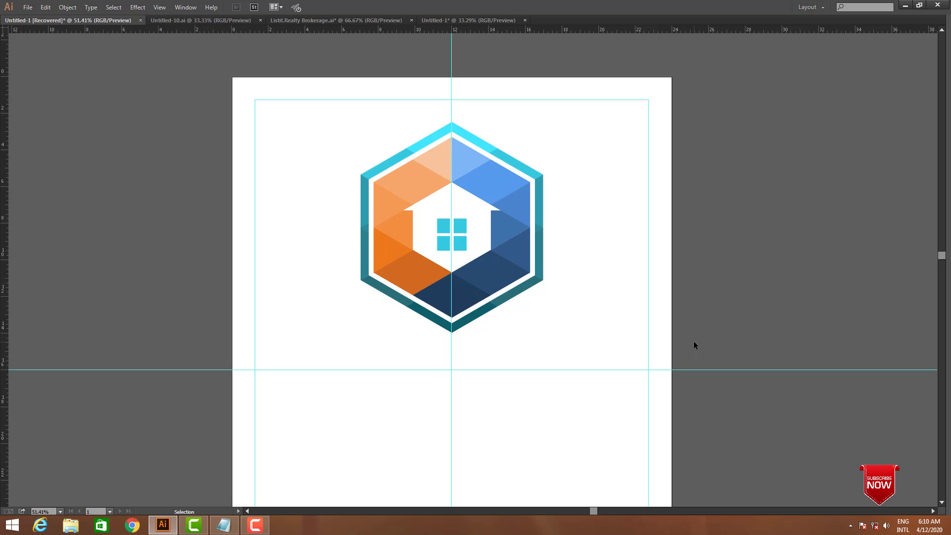
- Duplicate the hexagon logo straight down and place the copy just below the artboard on the vertical guide
{"action": "key", "text": "z"}
{"action": "left_click", "coordinate": [351, 333], "text": "alt"}
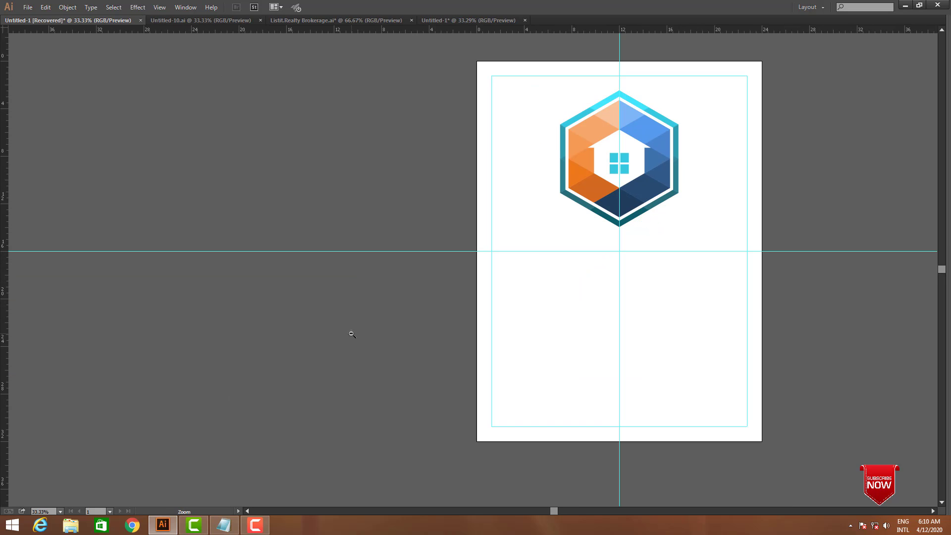
{"action": "left_click", "coordinate": [590, 297], "text": "alt"}
{"action": "left_click_drag", "start_coordinate": [625, 290], "coordinate": [665, 257]}
{"action": "key", "text": "v"}
{"action": "left_click", "coordinate": [561, 180]}
{"action": "left_click_drag", "start_coordinate": [554, 161], "coordinate": [553, 300]}
{"action": "left_click", "coordinate": [605, 396]}
{"action": "left_click_drag", "start_coordinate": [579, 366], "coordinate": [586, 263]}
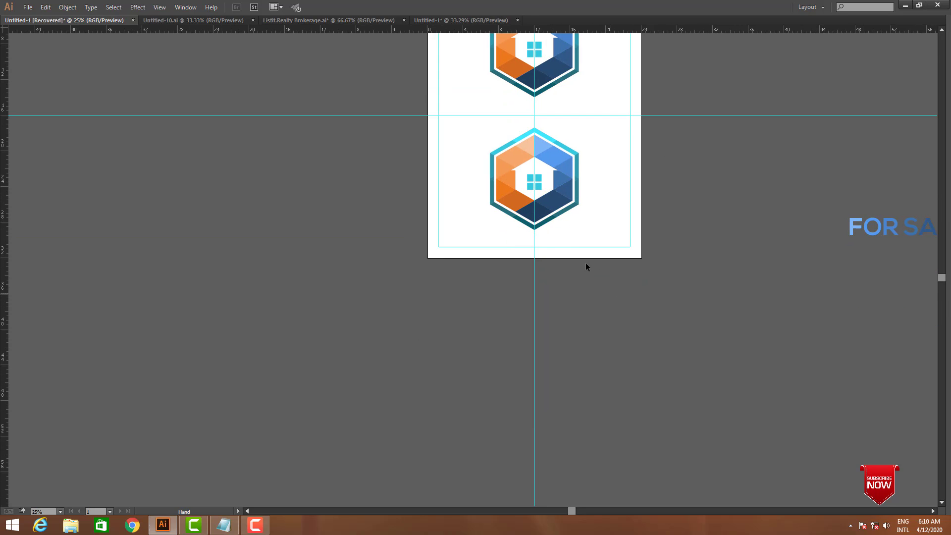
{"action": "left_click_drag", "start_coordinate": [579, 188], "coordinate": [579, 330]}
- Ungroup the logo copy below the artboard, separating the coloured pieces from the white hexagon
{"action": "scroll", "coordinate": [551, 382], "scroll_direction": "up", "scroll_amount": 3}
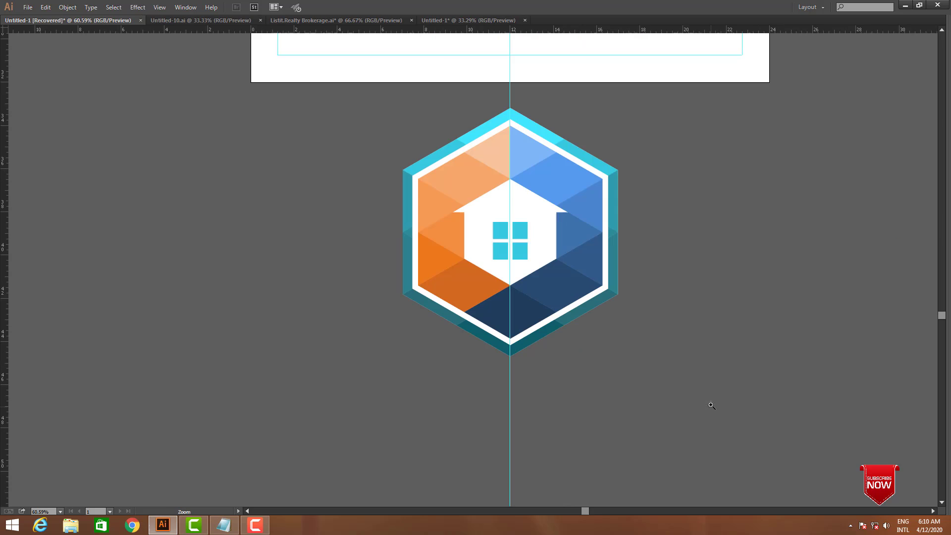
{"action": "right_click", "coordinate": [548, 291]}
{"action": "left_click", "coordinate": [594, 349]}
{"action": "left_click", "coordinate": [627, 337]}
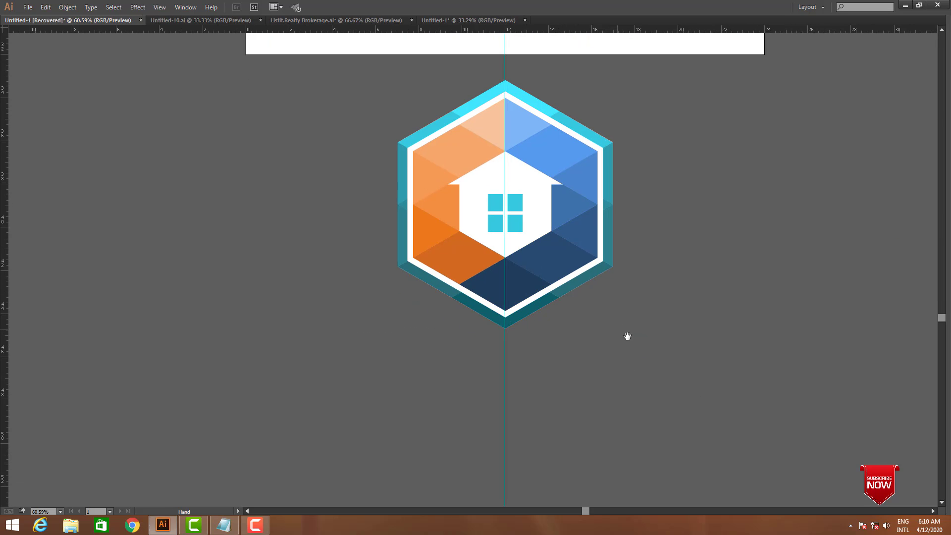
{"action": "left_click_drag", "start_coordinate": [608, 274], "coordinate": [665, 338]}
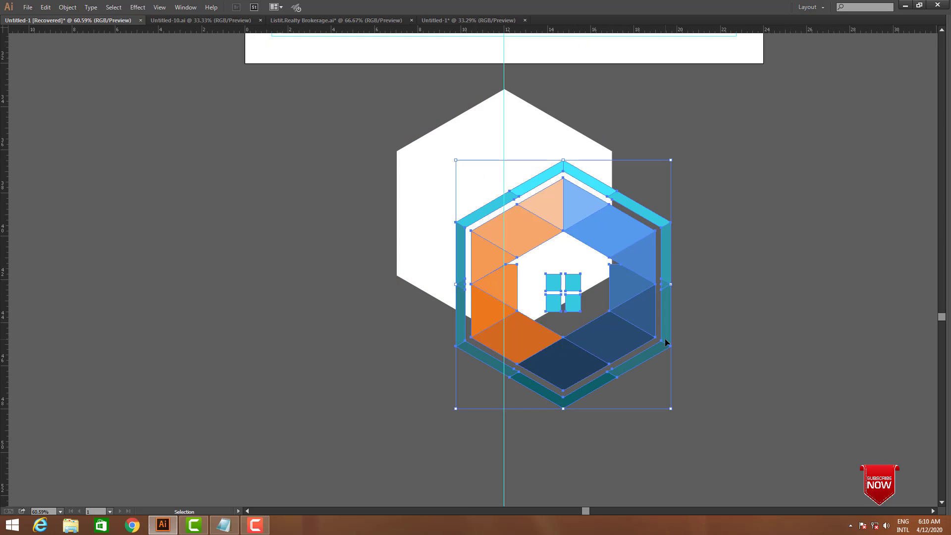
{"action": "key", "text": "ctrl+z"}
- Delete the white background hexagon from the logo copy, keeping the coloured pieces
{"action": "key", "text": "Delete"}
{"action": "left_click", "coordinate": [527, 223]}
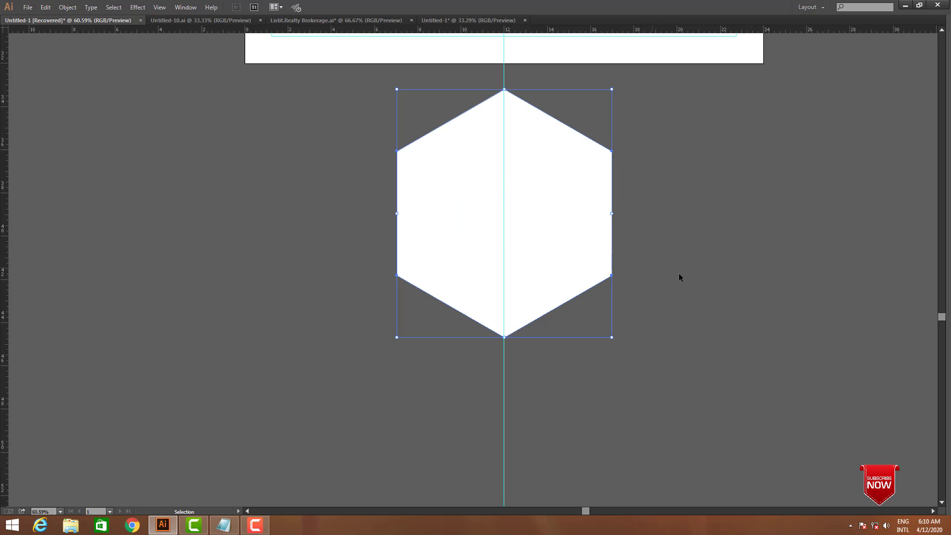
{"action": "key", "text": "Delete"}
{"action": "key", "text": "ctrl+z"}
{"action": "key", "text": "ctrl+z"}
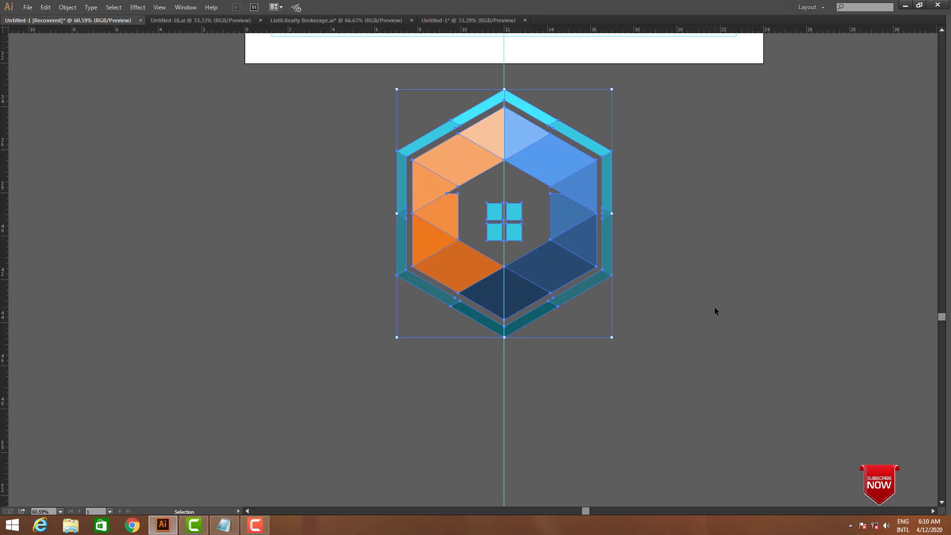
- Ungroup the coloured pieces of the logo copy and deselect them
{"action": "right_click", "coordinate": [577, 243]}
{"action": "left_click", "coordinate": [621, 299]}
{"action": "left_click", "coordinate": [650, 337]}
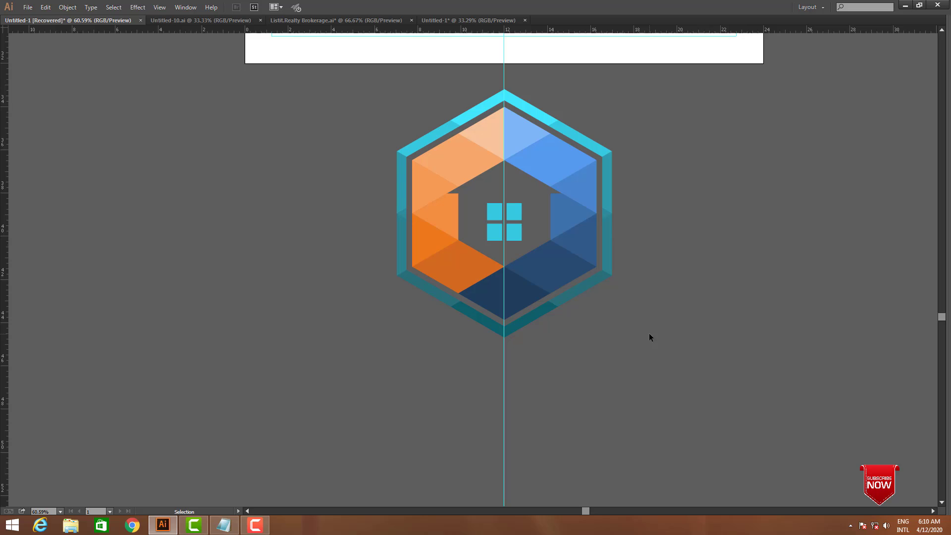
{"action": "left_click", "coordinate": [522, 225]}
{"action": "key", "text": "Return"}
{"action": "left_click", "coordinate": [529, 335]}
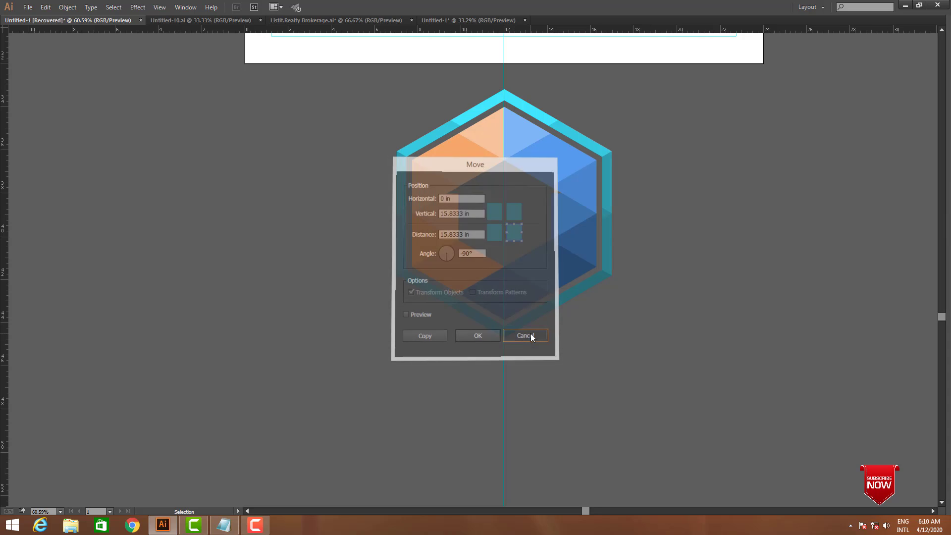
- Delete the four small window squares from the centre of the logo copy
{"action": "key", "text": "ctrl+z"}
{"action": "key", "text": "ctrl+z"}
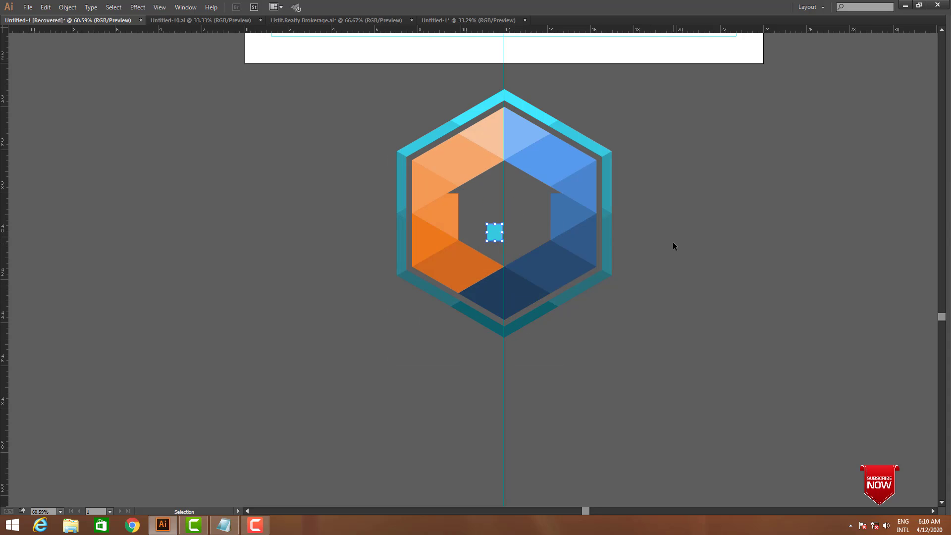
{"action": "key", "text": "Delete"}
- Delete the outer teal ring segments along the right side of the logo copy
{"action": "left_click", "coordinate": [607, 215]}
{"action": "key", "text": "Delete"}
{"action": "left_click_drag", "start_coordinate": [599, 140], "coordinate": [660, 322]}
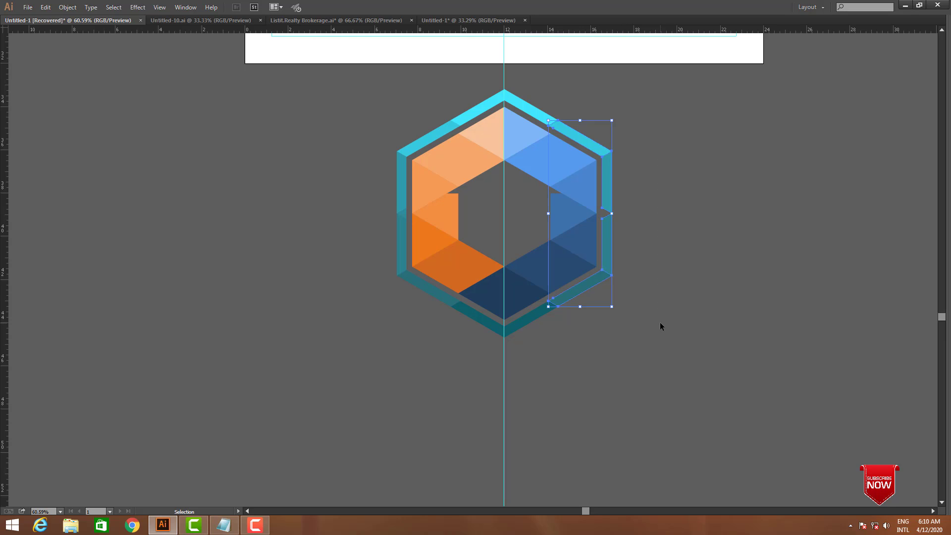
{"action": "key", "text": "Delete"}
- Delete only the bright cyan top segment of the outer ring, keeping the inner orange and blue pieces
{"action": "left_click_drag", "start_coordinate": [619, 91], "coordinate": [620, 94]}
{"action": "key", "text": "Delete"}
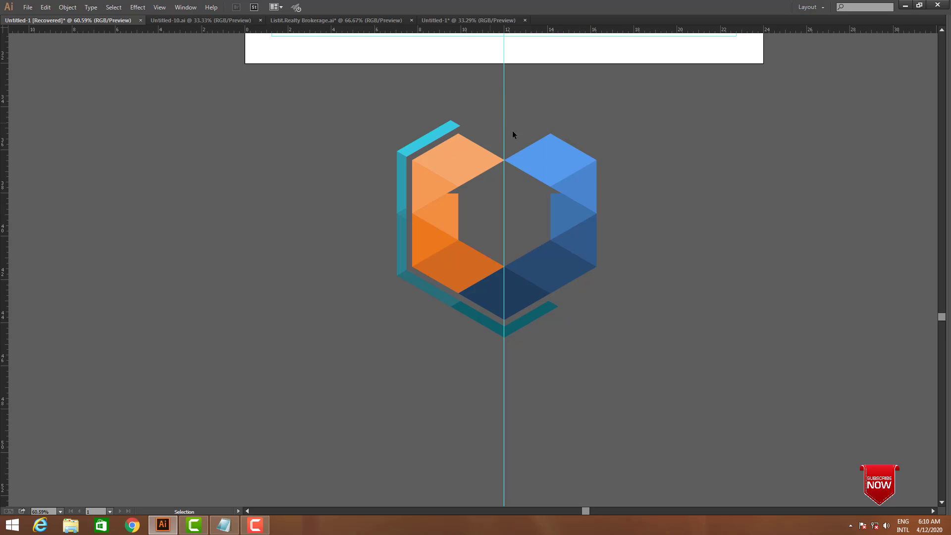
{"action": "key", "text": "ctrl+z"}
{"action": "left_click", "coordinate": [680, 209]}
{"action": "left_click", "coordinate": [520, 104]}
{"action": "key", "text": "Delete"}
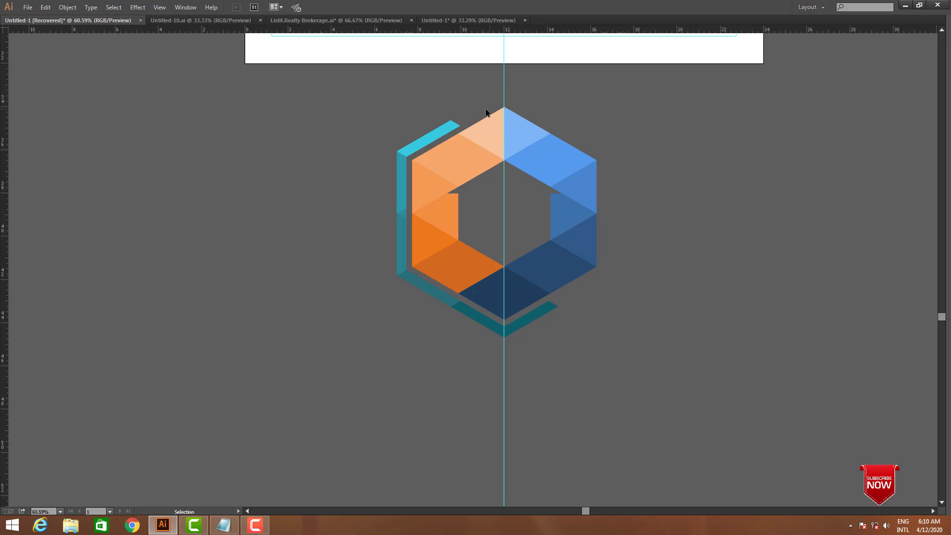
- Delete the remaining teal ring segments along the left side and bottom of the logo copy, including the small leftover triangle
{"action": "left_click", "coordinate": [397, 185]}
{"action": "key", "text": "Delete"}
{"action": "left_click", "coordinate": [404, 248]}
{"action": "key", "text": "Delete"}
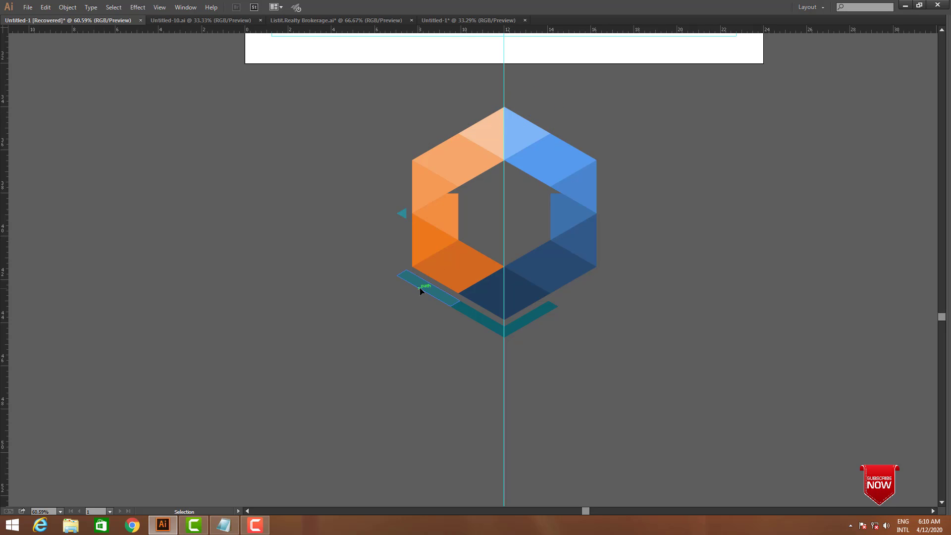
{"action": "left_click", "coordinate": [403, 214]}
{"action": "key", "text": "Delete"}
{"action": "left_click", "coordinate": [513, 327]}
{"action": "key", "text": "Delete"}
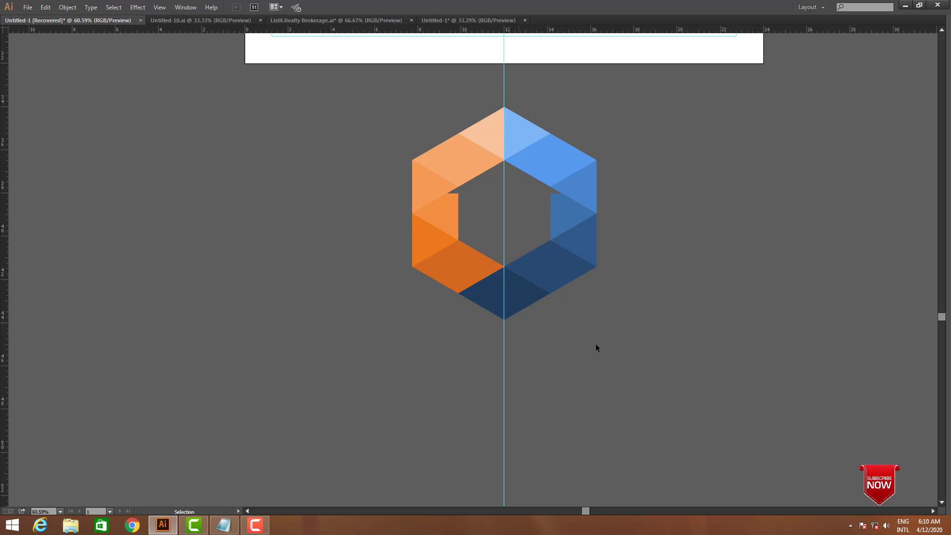
{"action": "left_click", "coordinate": [575, 257]}
{"action": "left_click", "coordinate": [685, 252]}
- Draw a closed rhombus with the Pen tool in the upper part of the hexagon's opening, reaching down to its centre
{"action": "left_click_drag", "start_coordinate": [603, 225], "coordinate": [602, 276]}
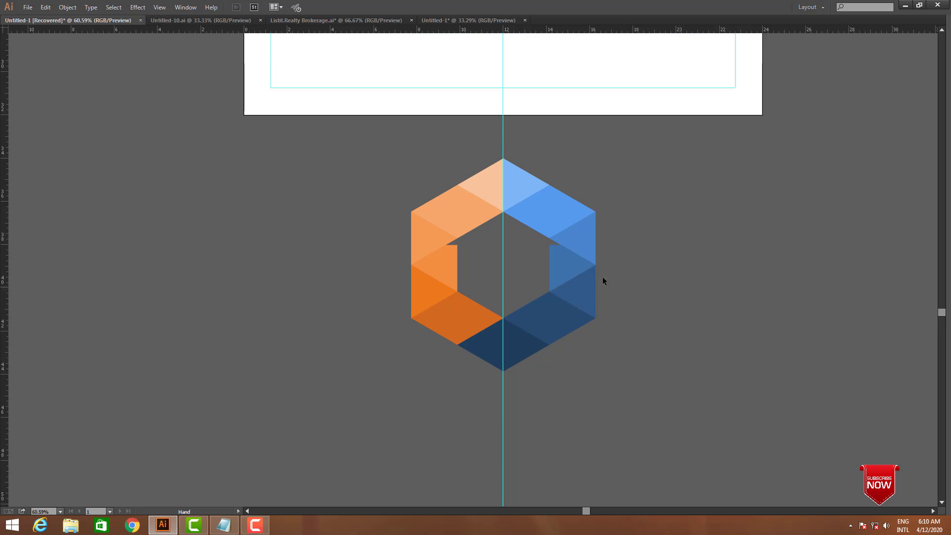
{"action": "left_click_drag", "start_coordinate": [270, 182], "coordinate": [638, 396]}
{"action": "key", "text": "Tab"}
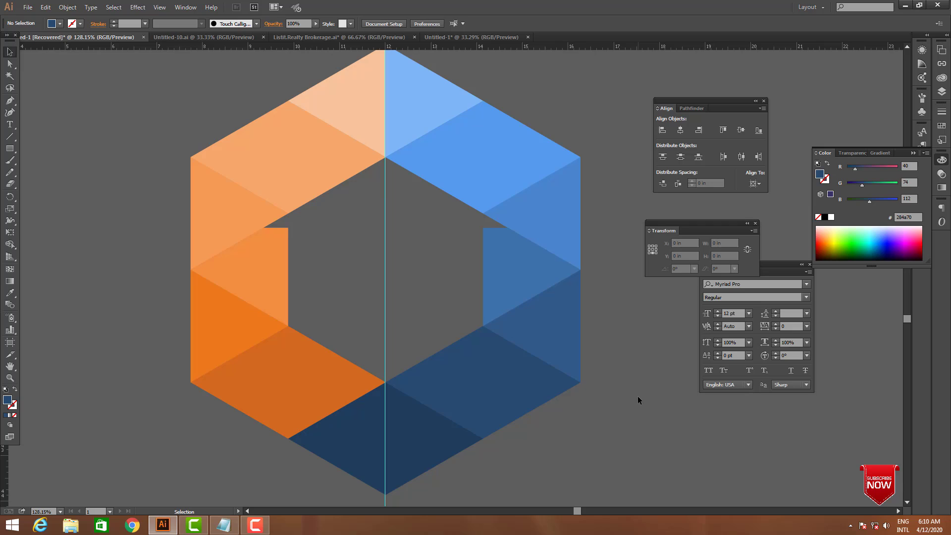
{"action": "left_click", "coordinate": [9, 100]}
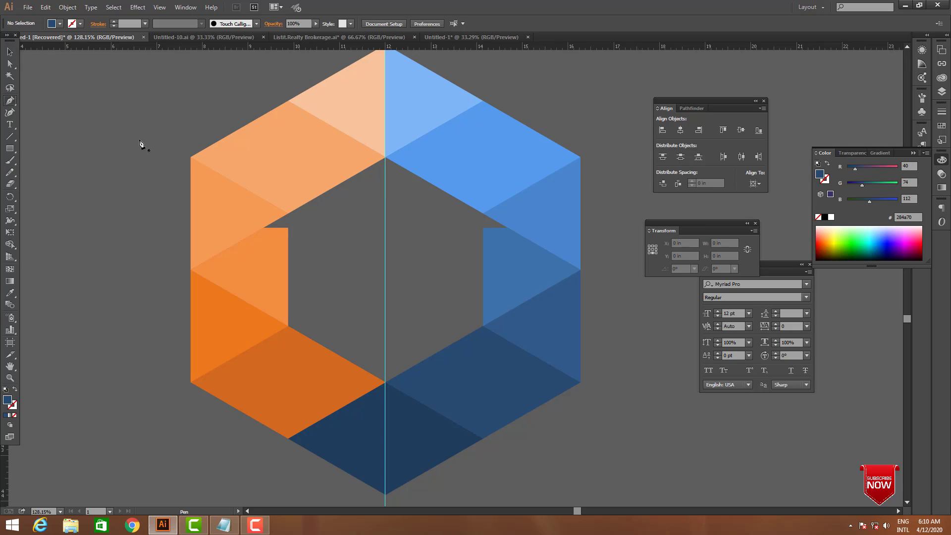
{"action": "left_click", "coordinate": [288, 213]}
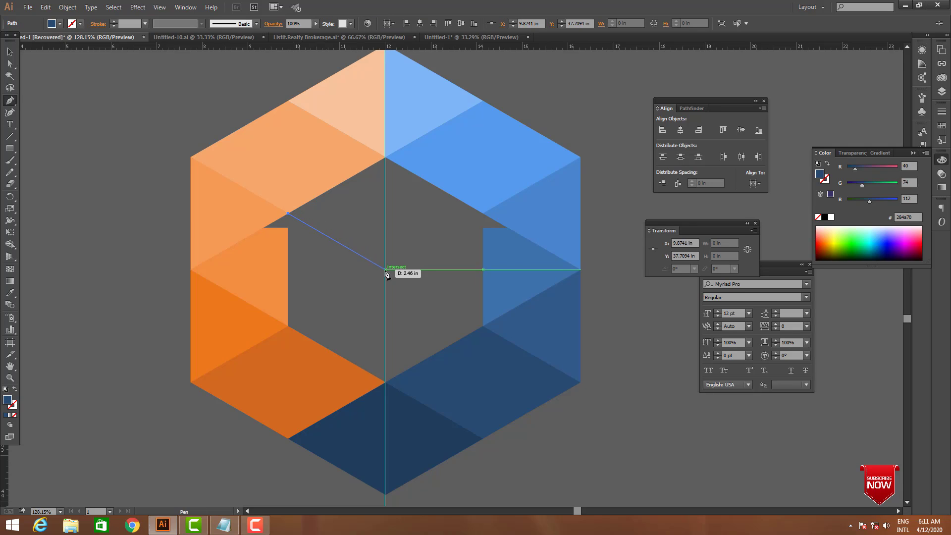
{"action": "left_click", "coordinate": [386, 269]}
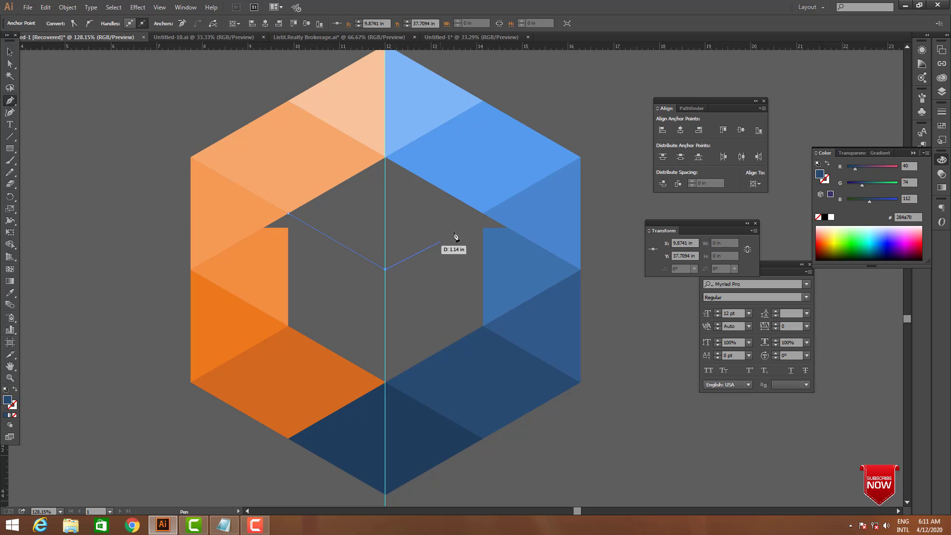
{"action": "left_click", "coordinate": [483, 214]}
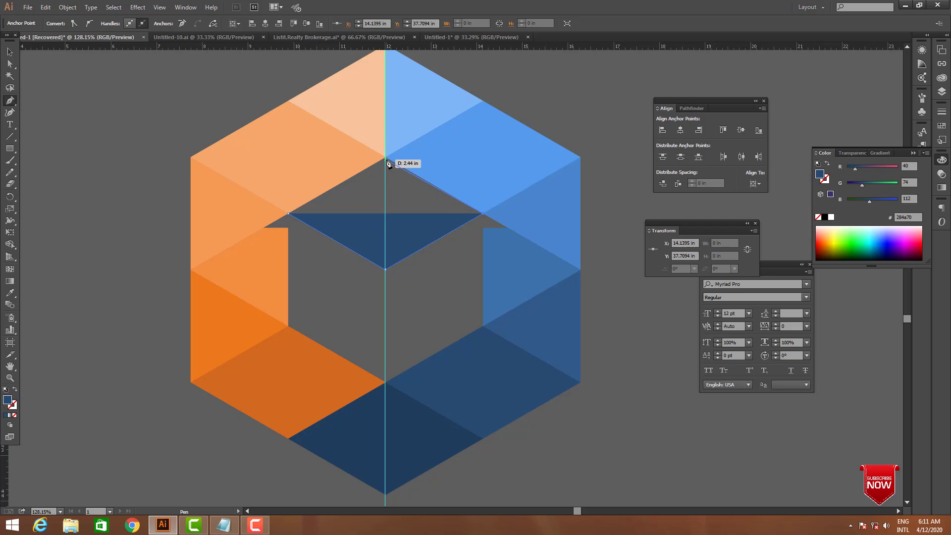
{"action": "left_click", "coordinate": [386, 157]}
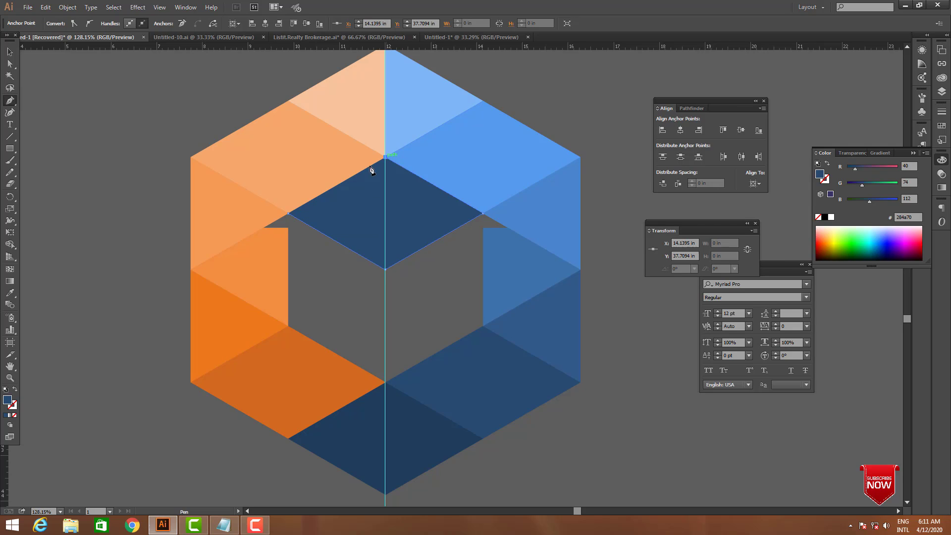
{"action": "left_click", "coordinate": [289, 213]}
- Draw a second closed rhombus filling the lower part of the opening, from the hexagon's centre to its bottom inner corner
{"action": "left_click_drag", "start_coordinate": [312, 227], "coordinate": [313, 200]}
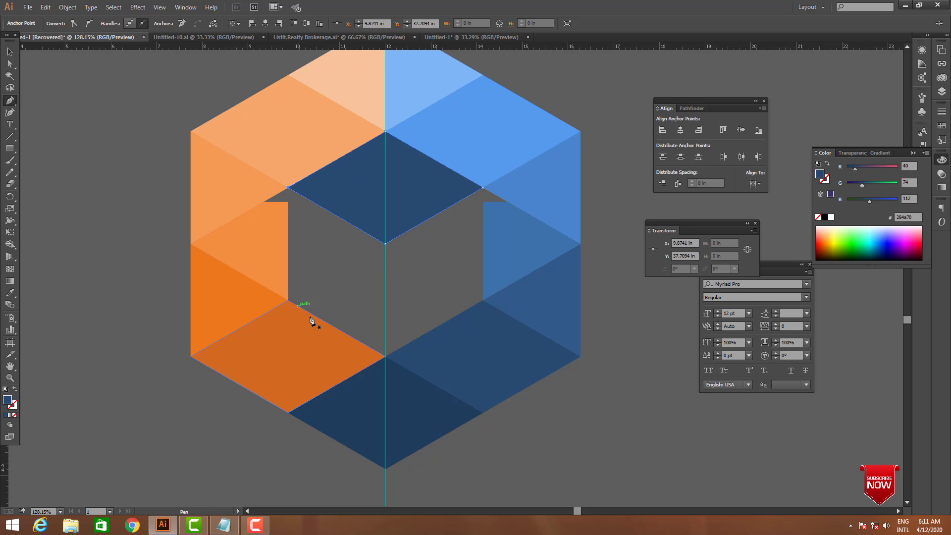
{"action": "left_click", "coordinate": [289, 301]}
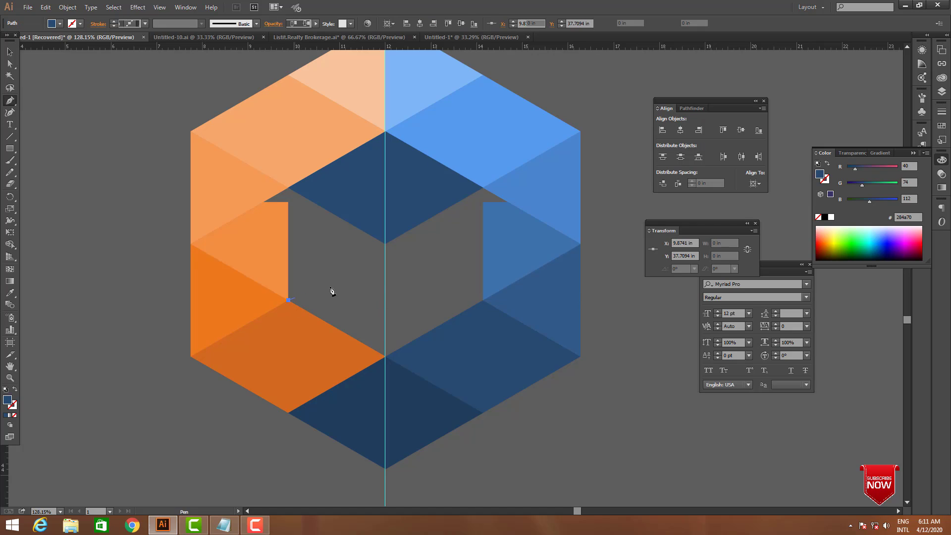
{"action": "left_click", "coordinate": [386, 244]}
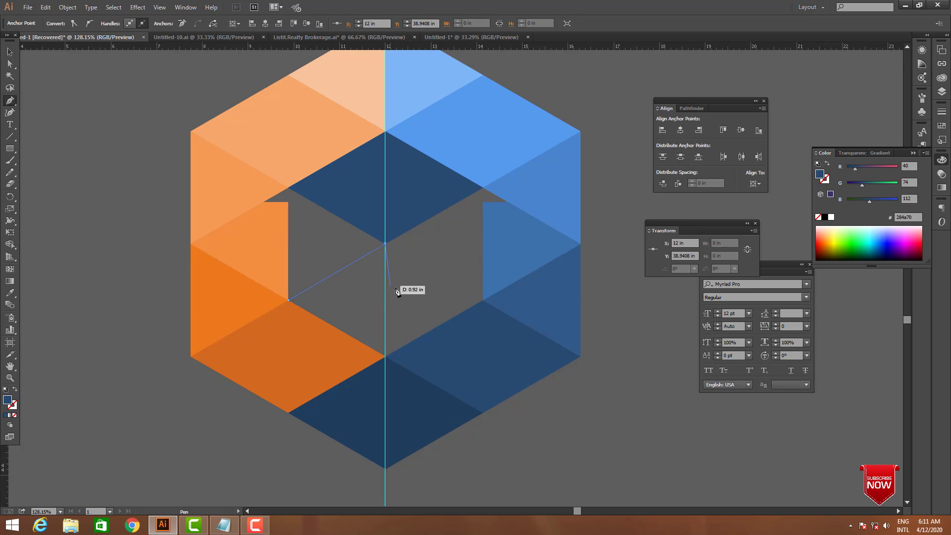
{"action": "left_click", "coordinate": [484, 301]}
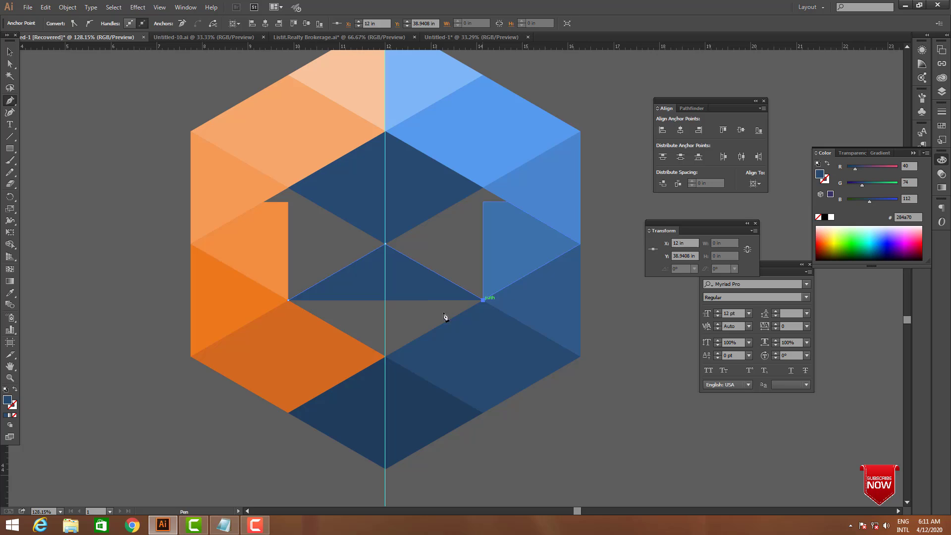
{"action": "left_click", "coordinate": [386, 356]}
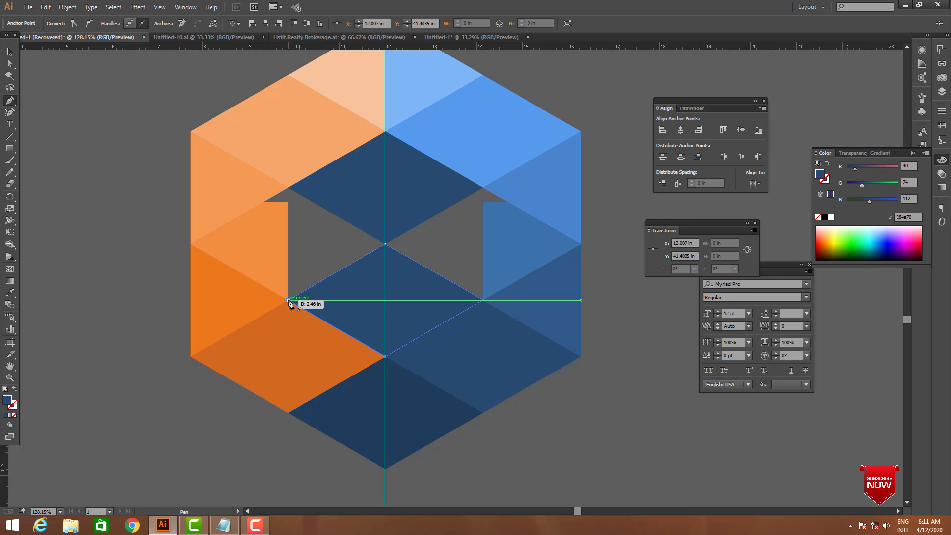
{"action": "left_click", "coordinate": [288, 301]}
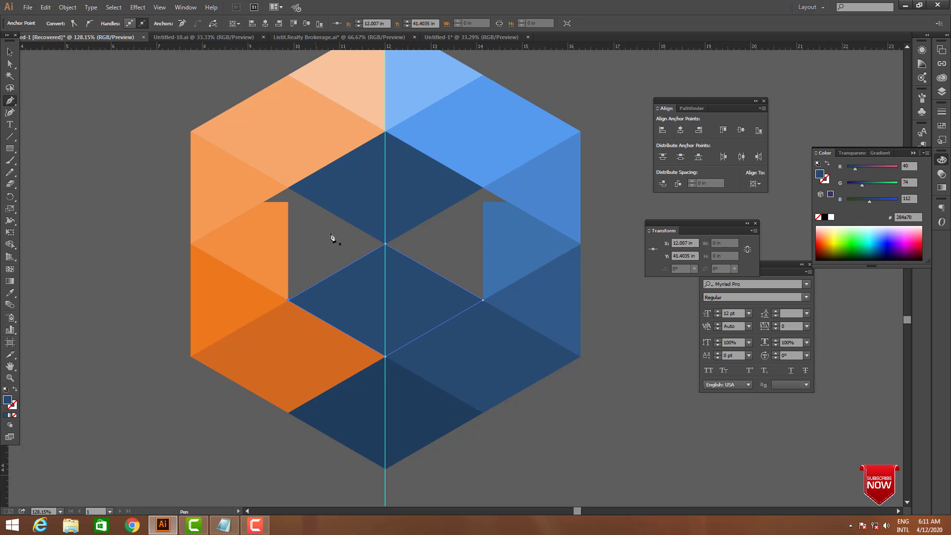
- Fill the left part of the opening with a closed triangle whose tip meets the hexagon's centre
{"action": "left_click", "coordinate": [288, 188]}
{"action": "left_click", "coordinate": [288, 299]}
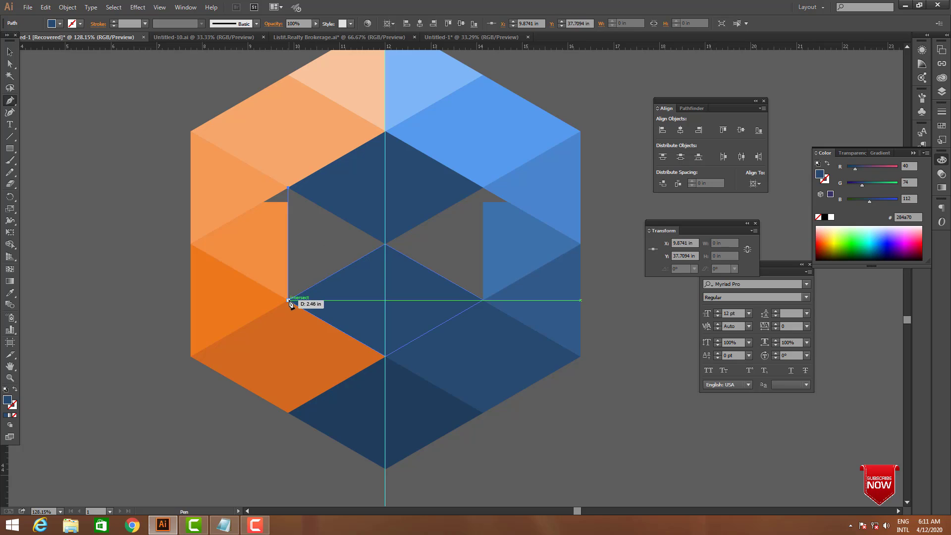
{"action": "left_click", "coordinate": [382, 243]}
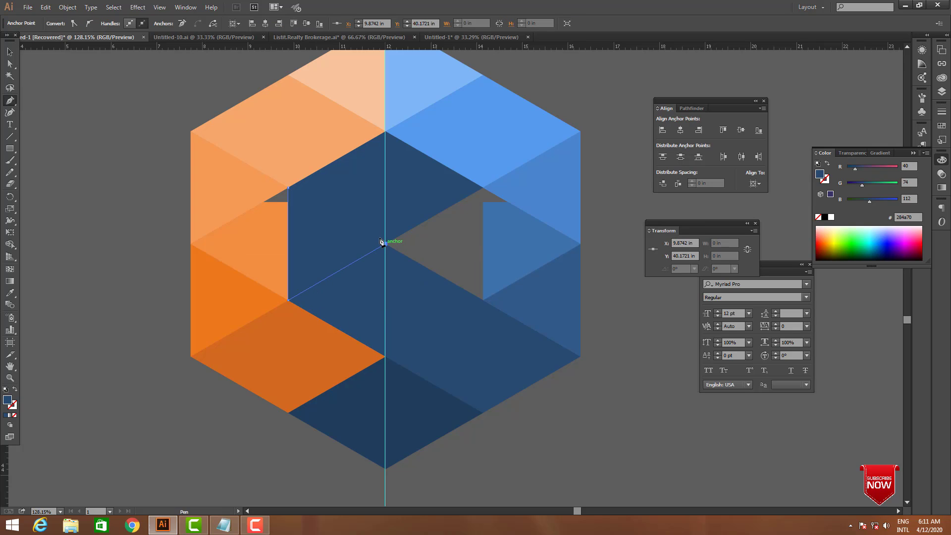
{"action": "left_click", "coordinate": [288, 188]}
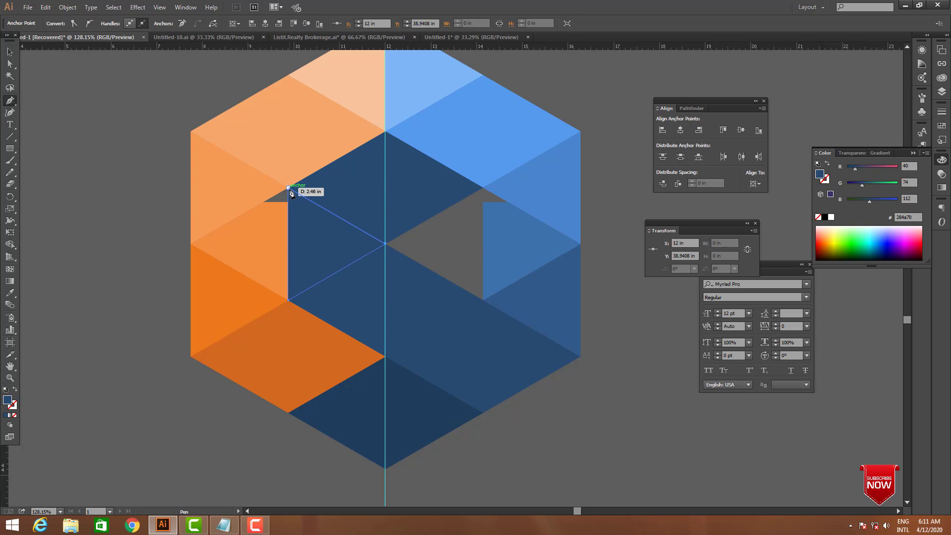
- Fill the right part of the opening with a matching closed triangle meeting the centre, and deselect it
{"action": "left_click", "coordinate": [482, 188]}
{"action": "left_click", "coordinate": [482, 299]}
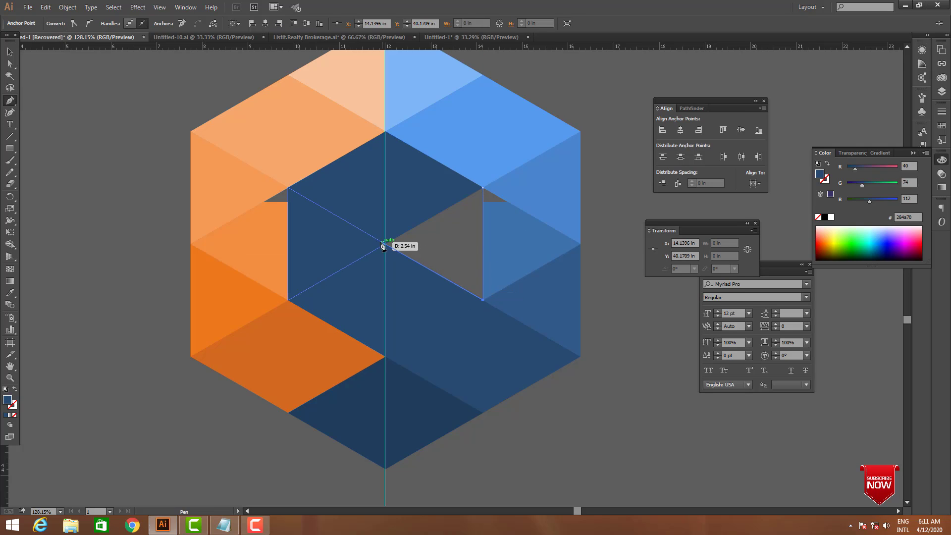
{"action": "left_click", "coordinate": [386, 243]}
{"action": "left_click", "coordinate": [482, 188]}
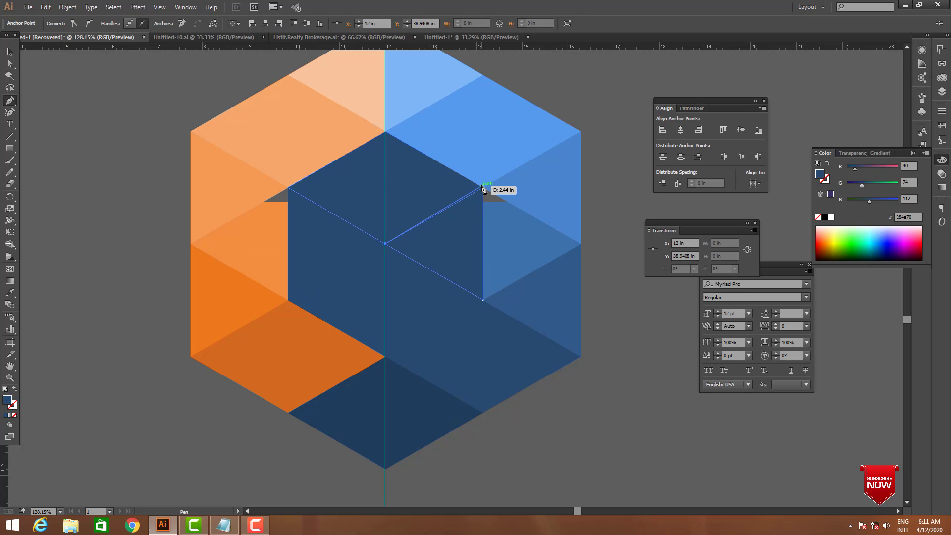
{"action": "key", "text": "v"}
{"action": "left_click", "coordinate": [602, 343]}
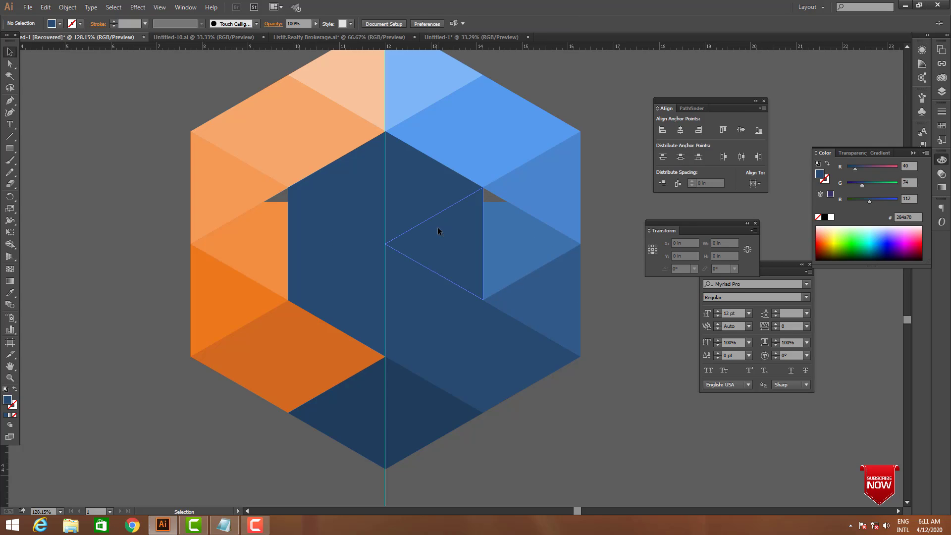
- Recolour the right inner triangle with the Eyedropper, sampling the blue (#325b8a) of the ring's lower right edge piece
{"action": "left_click", "coordinate": [438, 227]}
{"action": "left_click", "coordinate": [12, 293]}
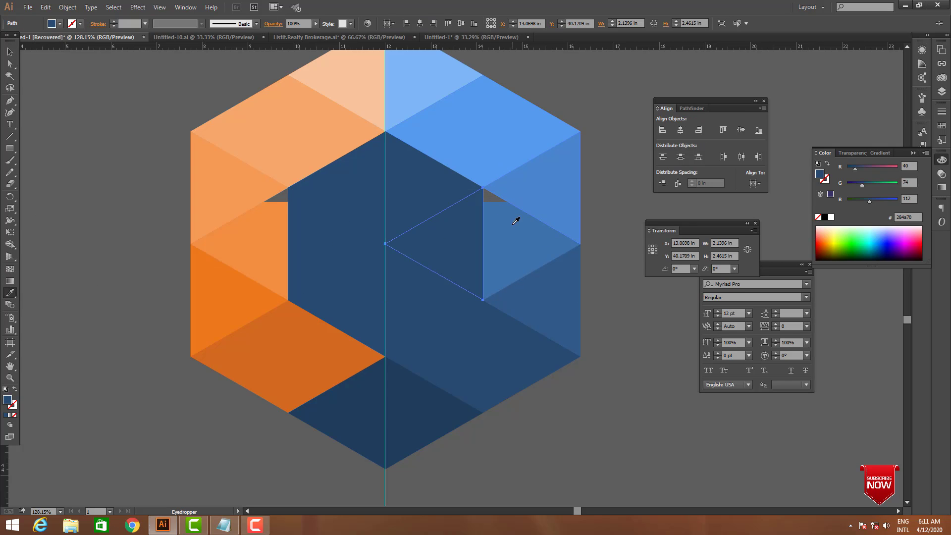
{"action": "left_click", "coordinate": [569, 304]}
{"action": "key", "text": "v"}
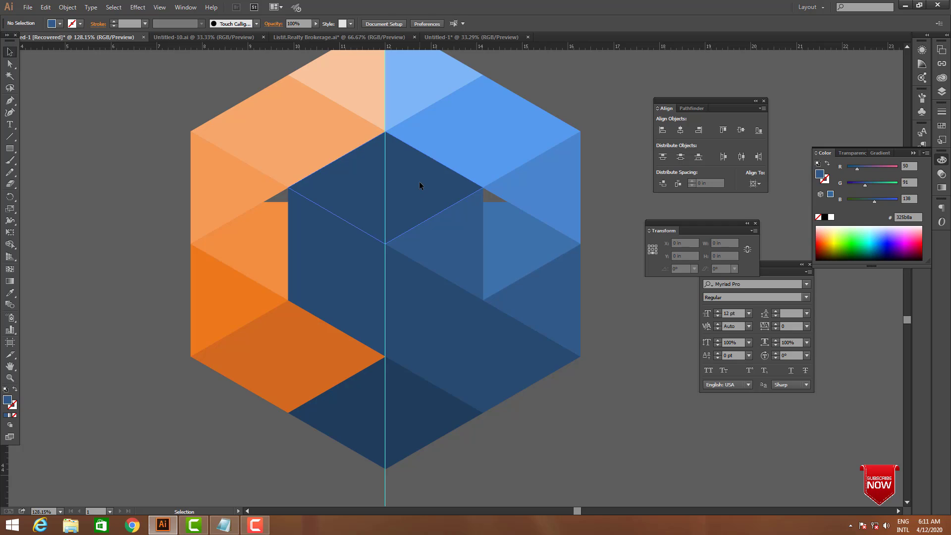
- Try recolouring the upper inner rhombus with the light blue of the ring's topmost piece, and undo it
{"action": "left_click", "coordinate": [419, 181]}
{"action": "left_click", "coordinate": [11, 293]}
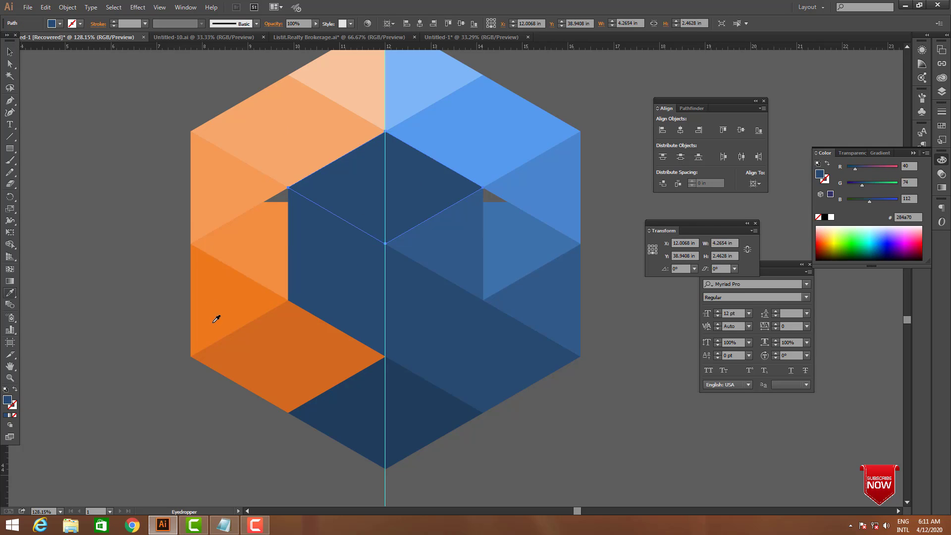
{"action": "left_click", "coordinate": [424, 99]}
{"action": "key", "text": "v"}
{"action": "left_click", "coordinate": [606, 329]}
{"action": "key", "text": "ctrl+z"}
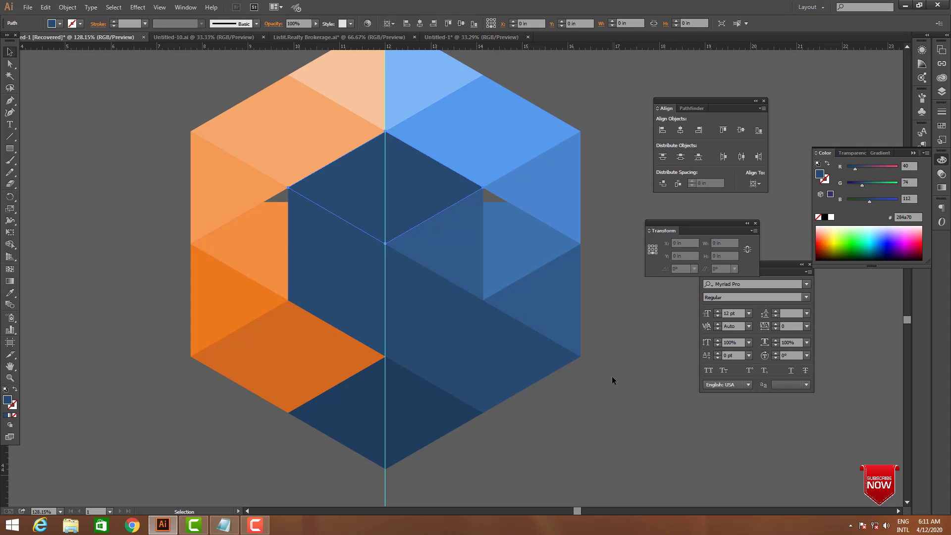
- Examine how the new inner shapes meet the surrounding ring pieces, checking the joints for gaps
{"action": "left_click", "coordinate": [465, 242]}
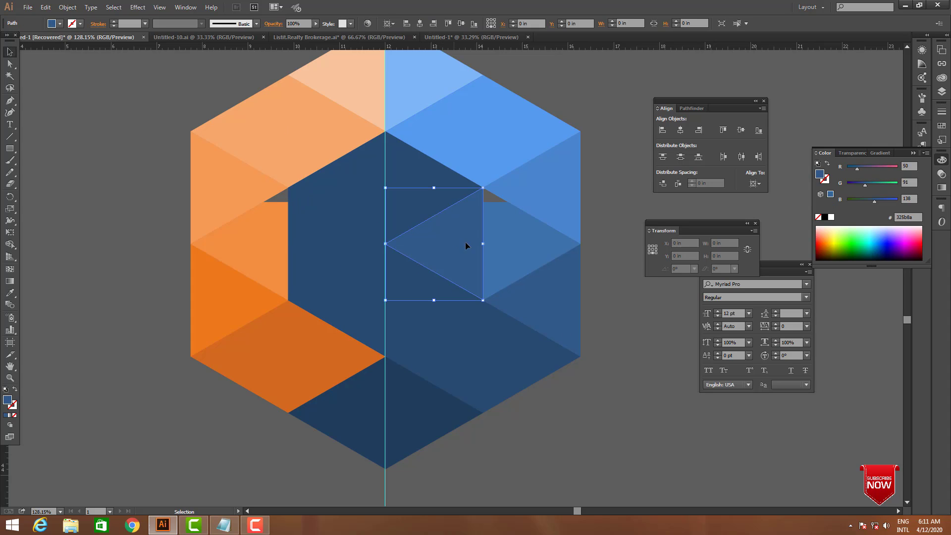
{"action": "left_click", "coordinate": [521, 233]}
{"action": "left_click", "coordinate": [623, 307]}
{"action": "key", "text": "Tab"}
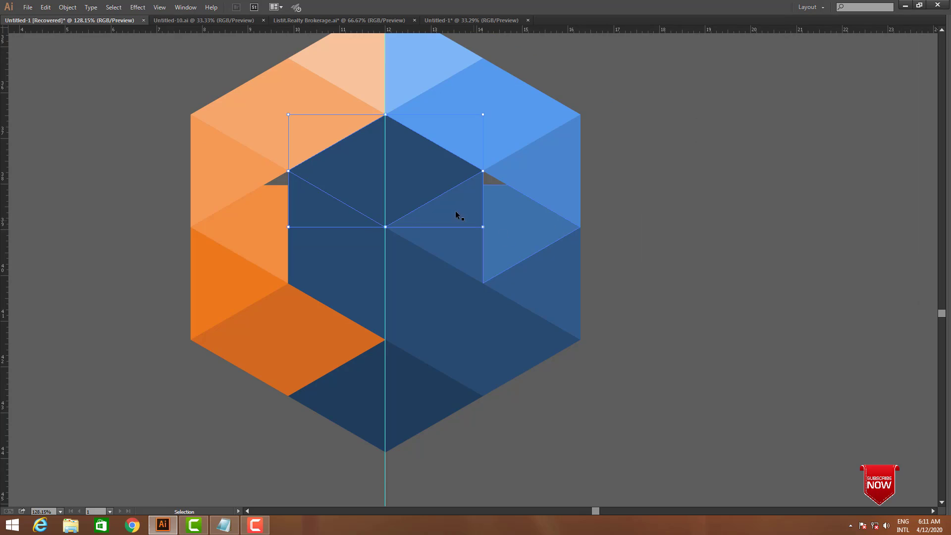
{"action": "key", "text": "z"}
{"action": "left_click", "coordinate": [448, 205], "text": "alt"}
{"action": "left_click", "coordinate": [447, 205], "text": "alt"}
{"action": "left_click", "coordinate": [447, 205], "text": "alt"}
{"action": "left_click", "coordinate": [447, 205], "text": "alt"}
{"action": "left_click_drag", "start_coordinate": [549, 336], "coordinate": [516, 312]}
{"action": "left_click_drag", "start_coordinate": [574, 317], "coordinate": [507, 287]}
{"action": "key", "text": "v"}
{"action": "left_click_drag", "start_coordinate": [852, 198], "coordinate": [516, 299]}
{"action": "left_click_drag", "start_coordinate": [297, 265], "coordinate": [562, 361]}
{"action": "left_click", "coordinate": [635, 396]}
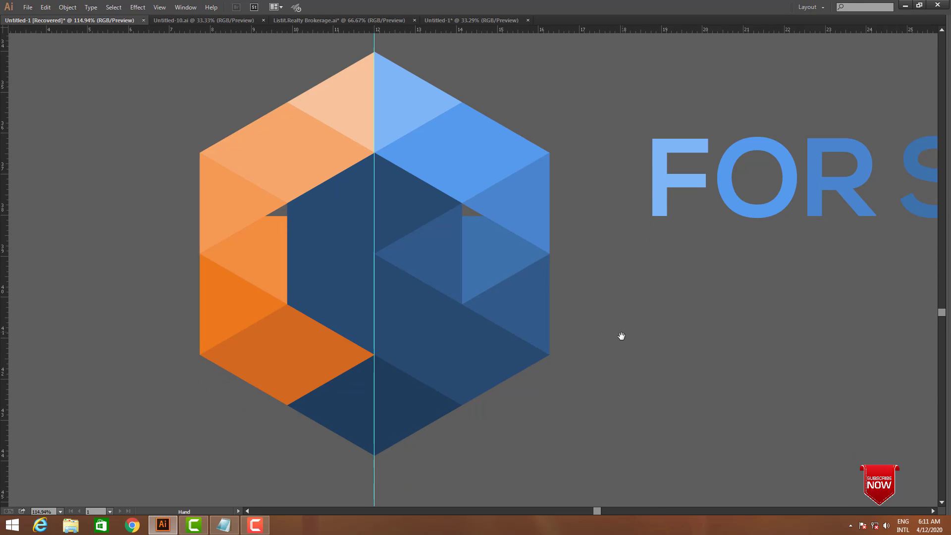
- Move the upper left corner anchor of the ring's right-hand medium blue piece up to the inner joint, closing the grey gap
{"action": "key", "text": "Tab"}
{"action": "left_click_drag", "start_coordinate": [424, 206], "coordinate": [585, 300]}
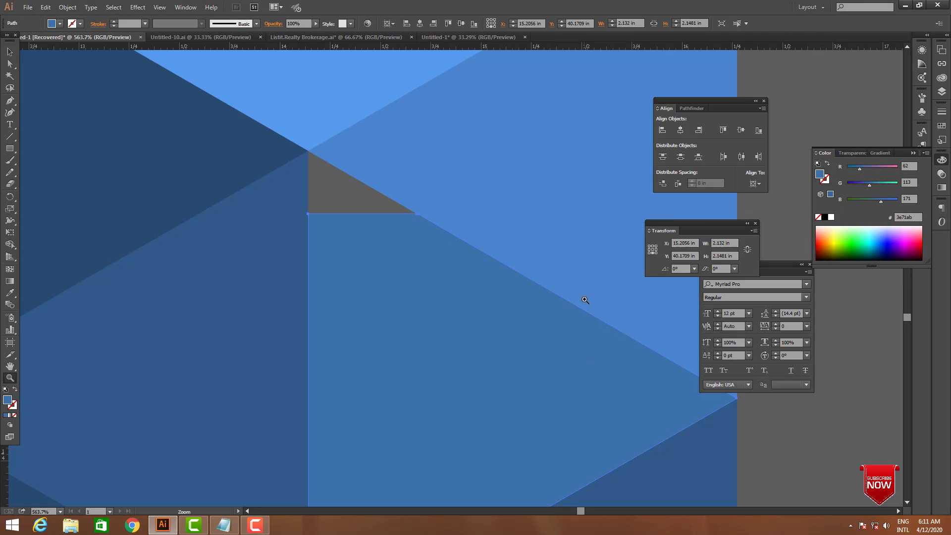
{"action": "left_click", "coordinate": [10, 64]}
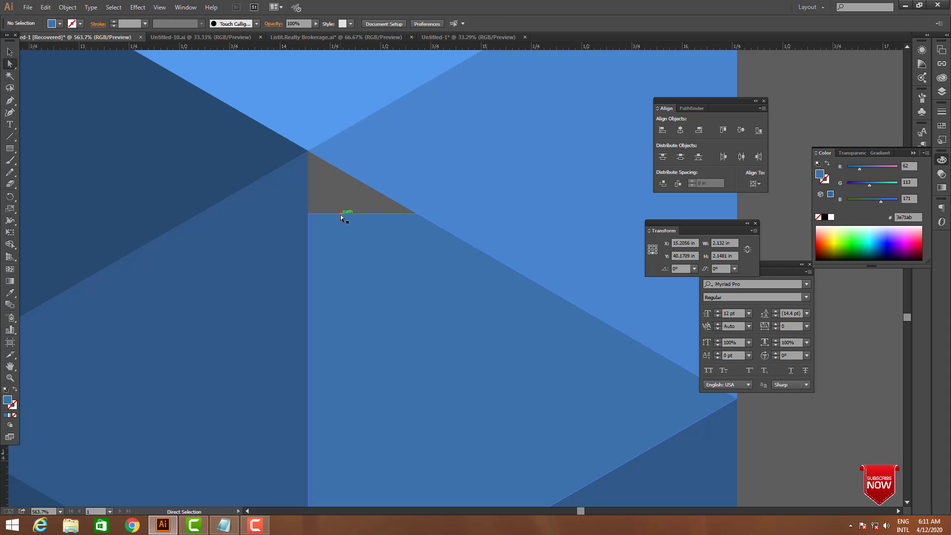
{"action": "left_click", "coordinate": [309, 214]}
{"action": "left_click_drag", "start_coordinate": [309, 215], "coordinate": [309, 151]}
- Extend the top corner of the left light orange piece up to the ring's inner joint, closing the grey gap there
{"action": "key", "text": "z"}
{"action": "left_click", "coordinate": [373, 269], "text": "alt"}
{"action": "left_click", "coordinate": [372, 269], "text": "alt"}
{"action": "left_click", "coordinate": [373, 269], "text": "alt"}
{"action": "left_click", "coordinate": [374, 270], "text": "alt"}
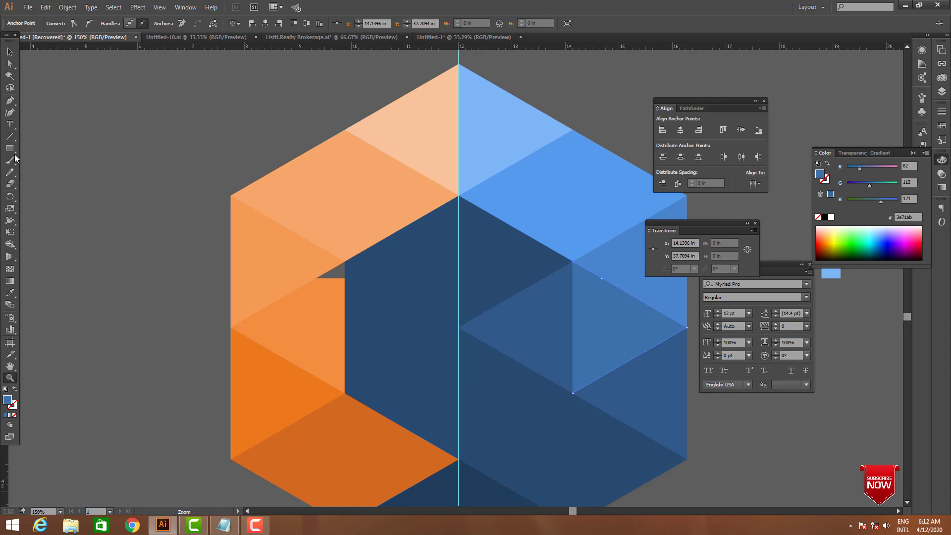
{"action": "left_click", "coordinate": [11, 65]}
{"action": "key", "text": "Tab"}
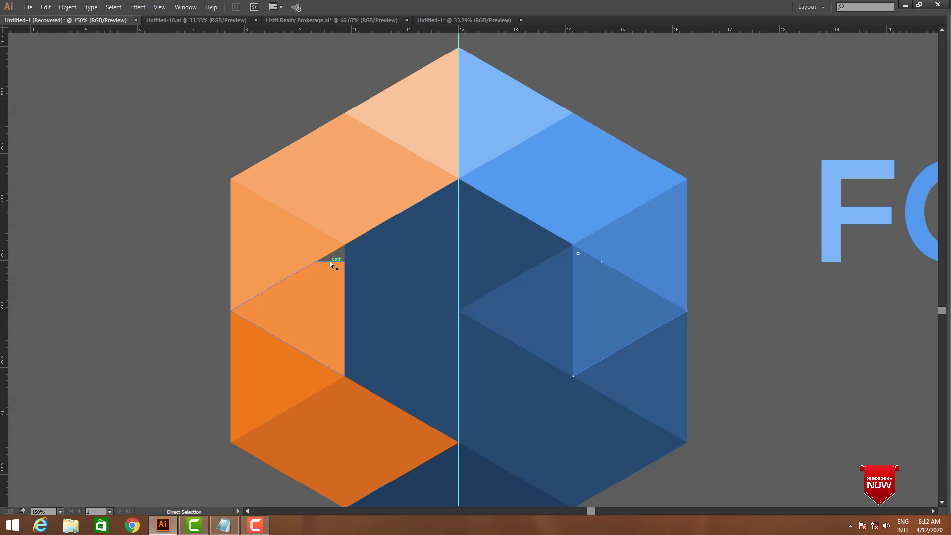
{"action": "left_click", "coordinate": [330, 261]}
{"action": "key", "text": "ctrl+equal"}
{"action": "key", "text": "ctrl+equal"}
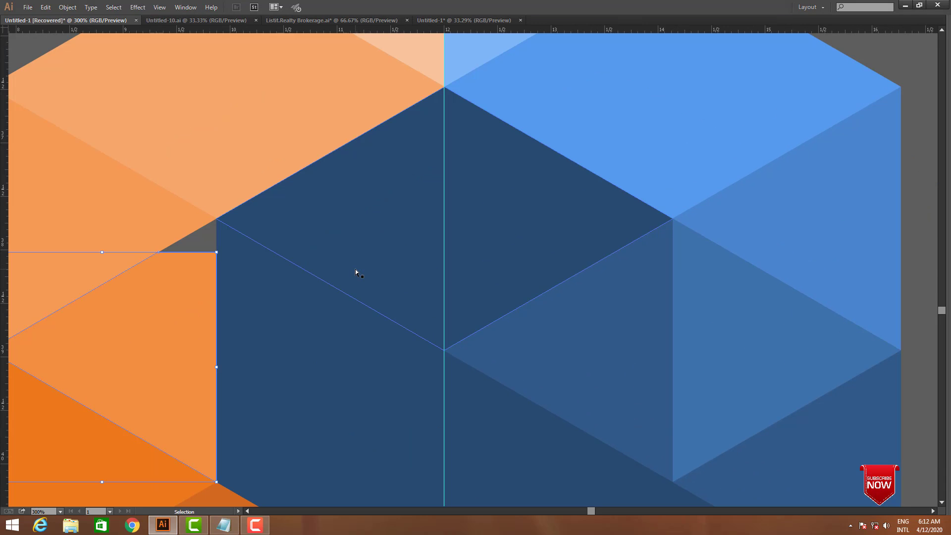
{"action": "left_click_drag", "start_coordinate": [159, 252], "coordinate": [217, 218]}
{"action": "key", "text": "ctrl+minus"}
{"action": "key", "text": "ctrl+minus"}
{"action": "key", "text": "ctrl+minus"}
{"action": "key", "text": "ctrl+minus"}
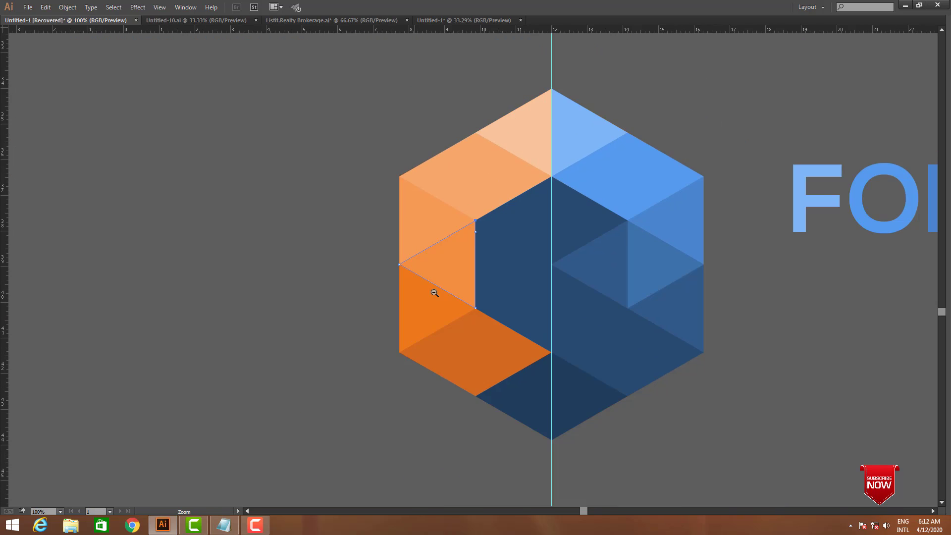
{"action": "key", "text": "z"}
{"action": "left_click_drag", "start_coordinate": [213, 160], "coordinate": [699, 337]}
{"action": "key", "text": "v"}
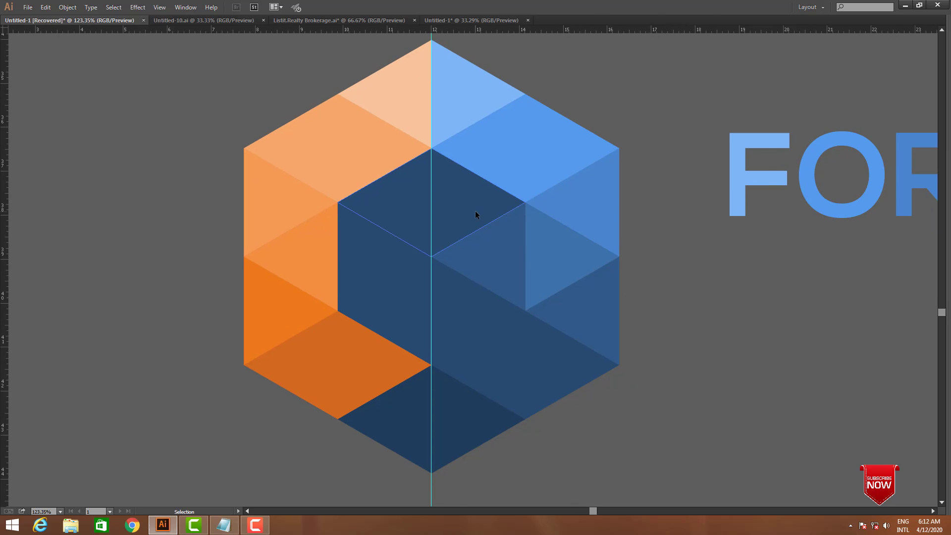
- Recolour the left inner triangle with the medium blue sampled from the triangle on the ring's right side
{"action": "left_click", "coordinate": [474, 210]}
{"action": "key", "text": "Tab"}
{"action": "left_click", "coordinate": [680, 406]}
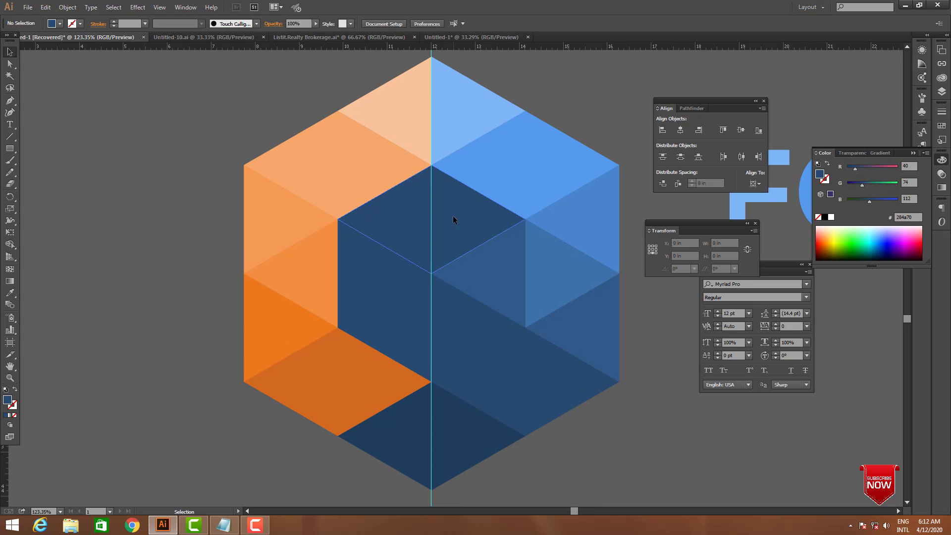
{"action": "left_click", "coordinate": [453, 216]}
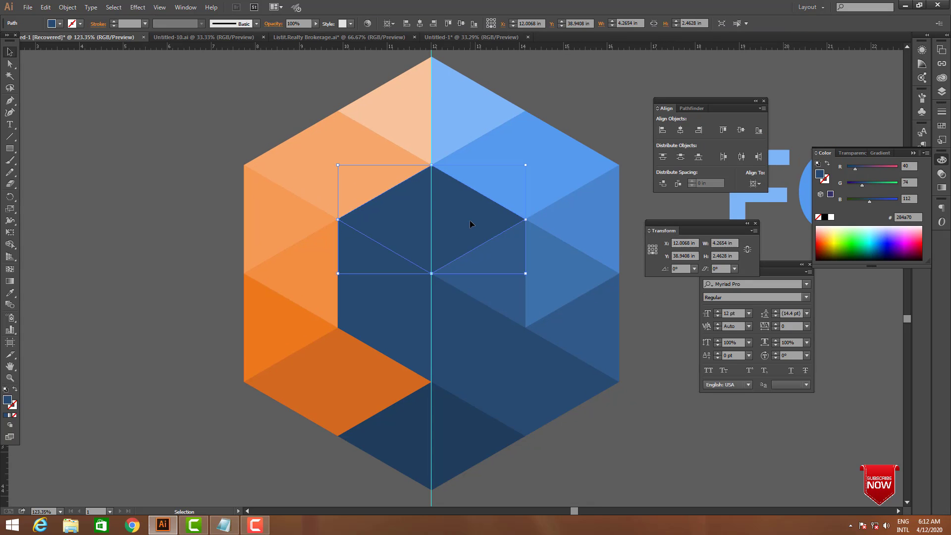
{"action": "left_click", "coordinate": [500, 347]}
{"action": "left_click", "coordinate": [445, 329]}
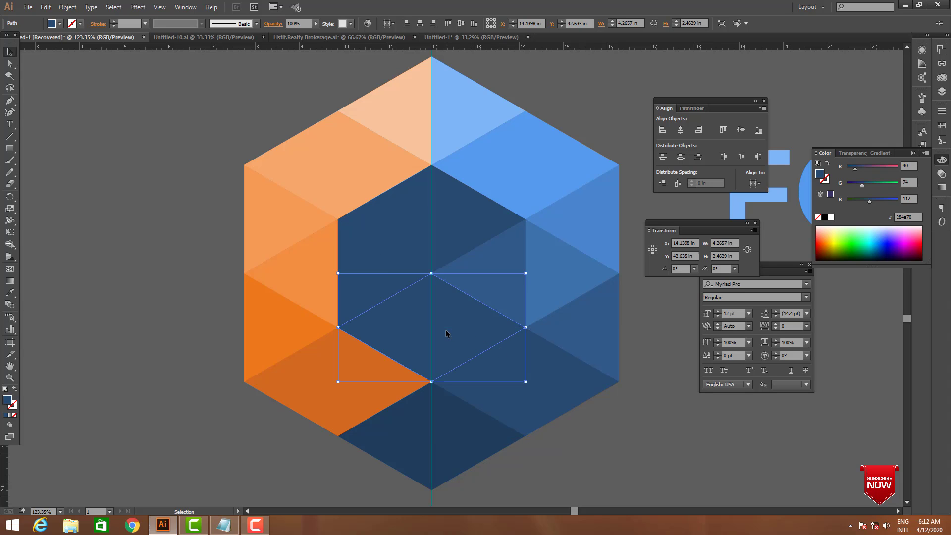
{"action": "left_click", "coordinate": [384, 275]}
{"action": "key", "text": "Tab"}
{"action": "key", "text": "Tab"}
{"action": "key", "text": "i"}
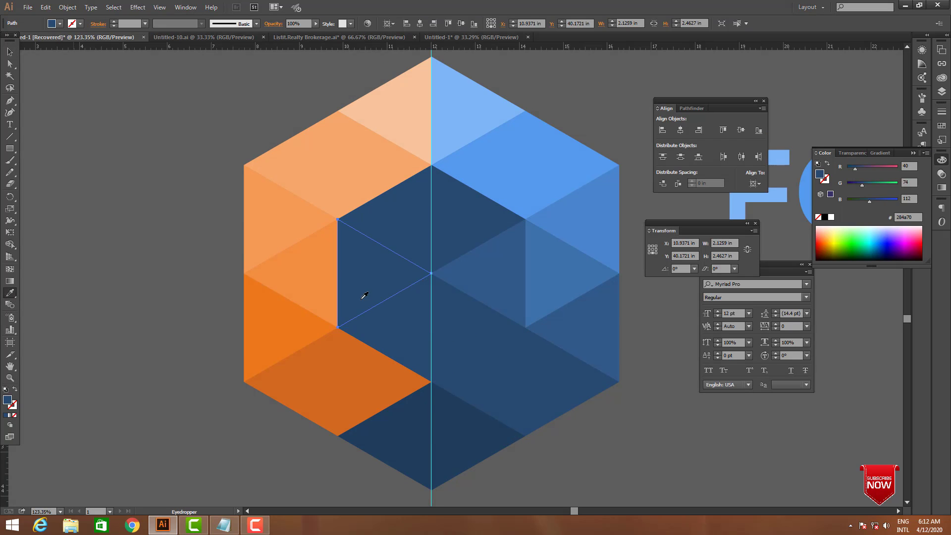
{"action": "left_click", "coordinate": [548, 272]}
{"action": "key", "text": "v"}
- Try recolouring the lower inner rhombus with the dark blue #325b8a of the ring's lower right triangle
{"action": "left_click", "coordinate": [438, 256]}
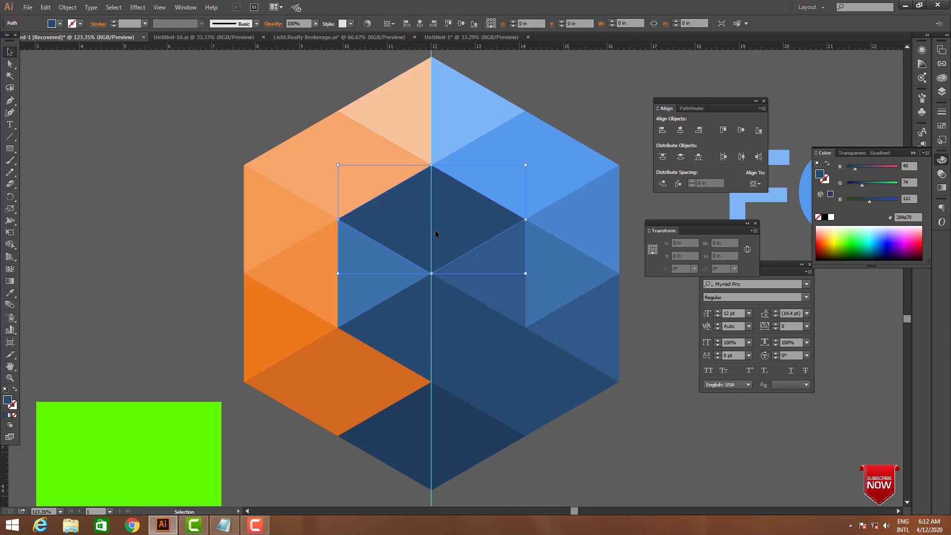
{"action": "left_click", "coordinate": [396, 332]}
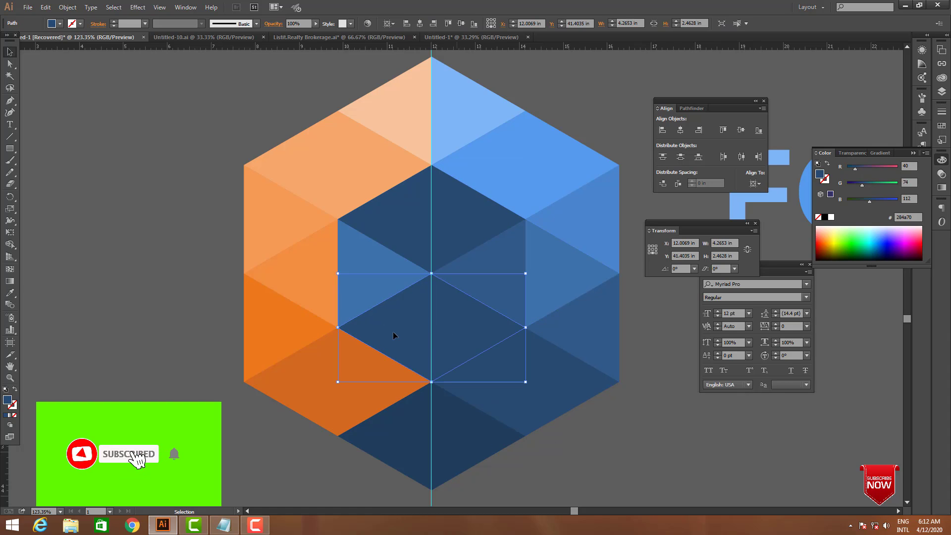
{"action": "key", "text": "i"}
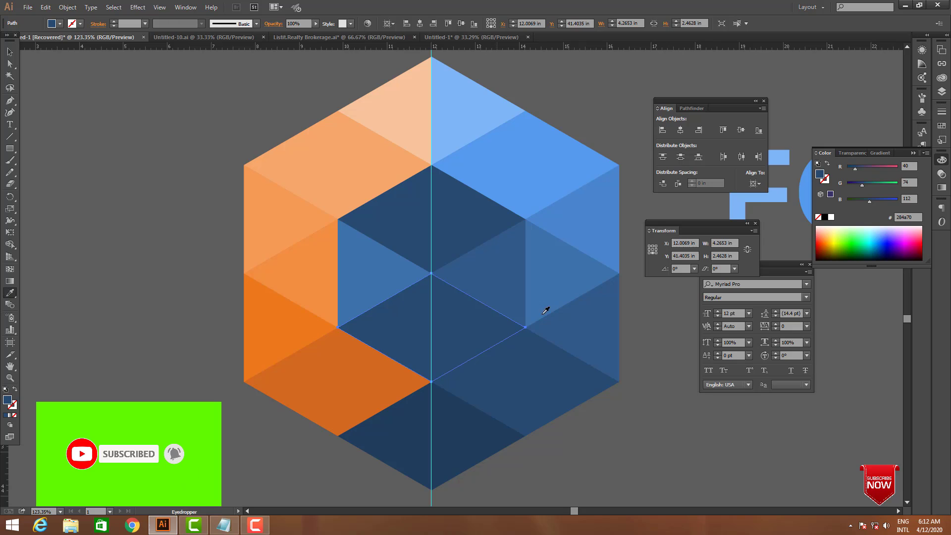
{"action": "left_click", "coordinate": [568, 322]}
{"action": "key", "text": "v"}
{"action": "left_click", "coordinate": [656, 422]}
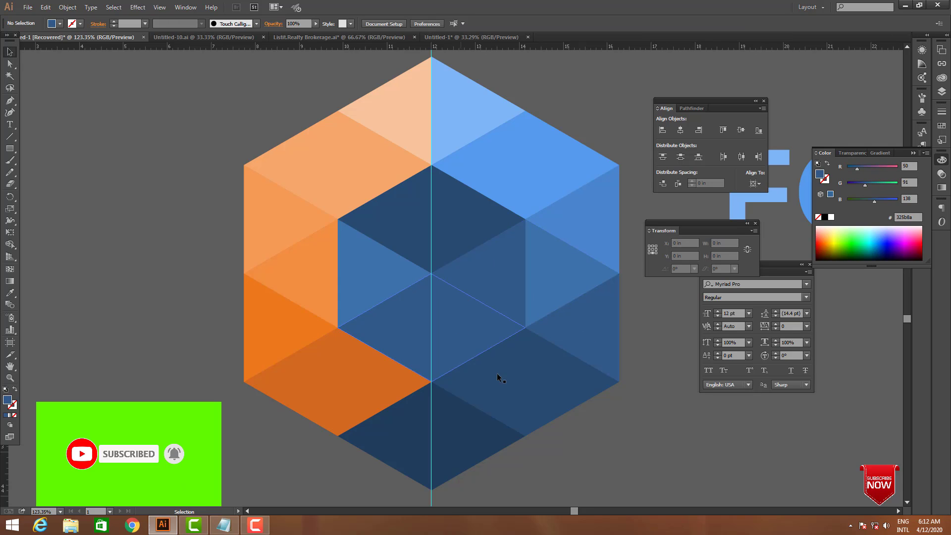
- Draw a Pen tool triangle covering the left half of the lower inner rhombus, from the hexagon's centre to its lower and left corners
{"action": "left_click", "coordinate": [9, 101]}
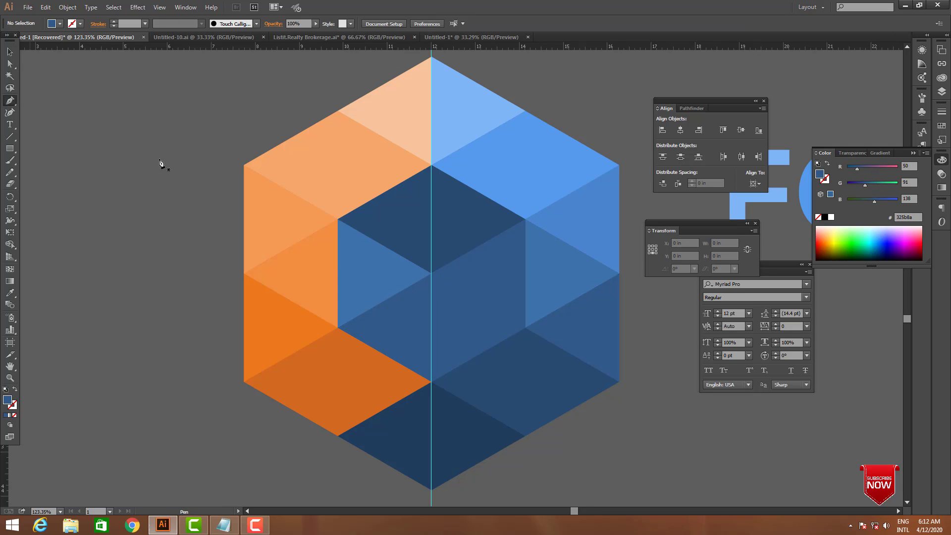
{"action": "key", "text": "Tab"}
{"action": "left_click", "coordinate": [432, 256]}
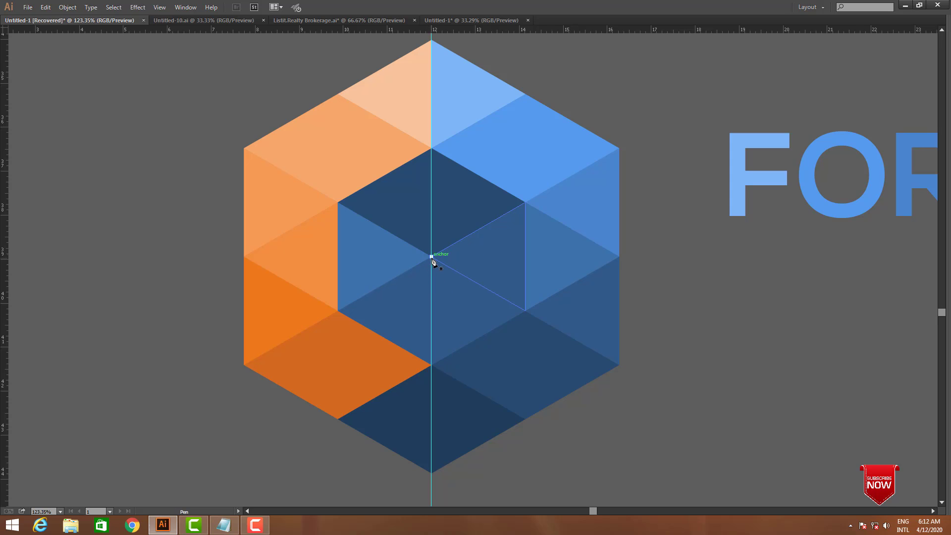
{"action": "left_click", "coordinate": [431, 365]}
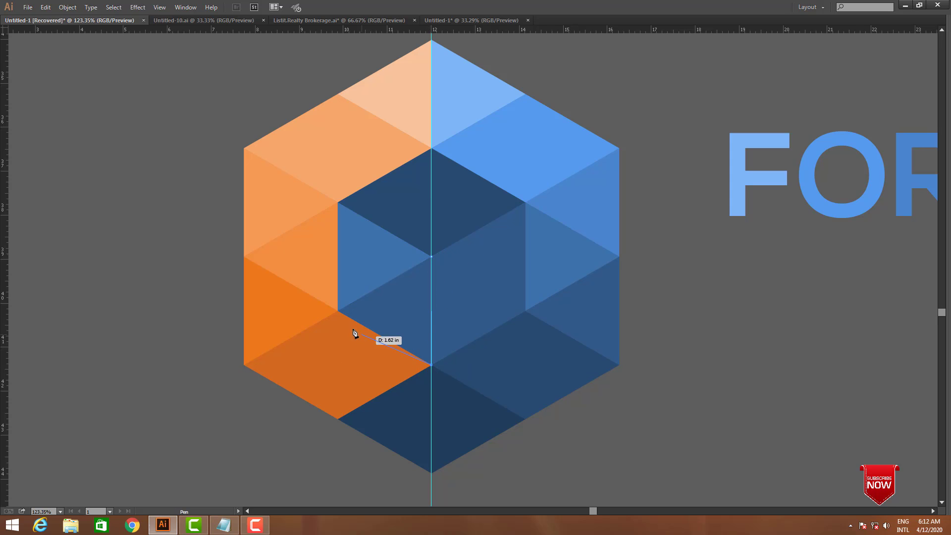
{"action": "left_click", "coordinate": [337, 310]}
{"action": "left_click", "coordinate": [432, 256]}
- Try filling the new lower left inner triangle with medium blue #3e71ab, and with dark blue #325b8a, from the ring's right side
{"action": "key", "text": "Tab"}
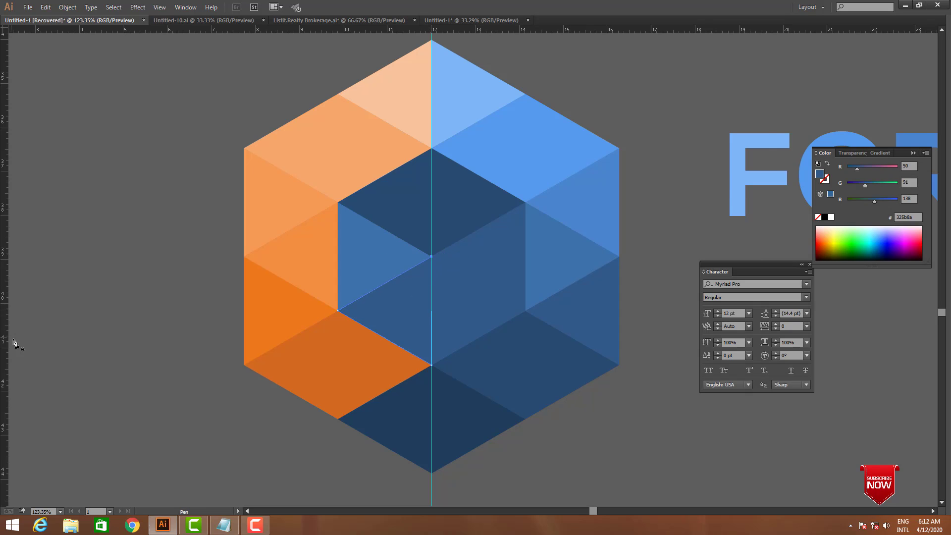
{"action": "left_click", "coordinate": [9, 293]}
{"action": "left_click", "coordinate": [560, 272]}
{"action": "key", "text": "v"}
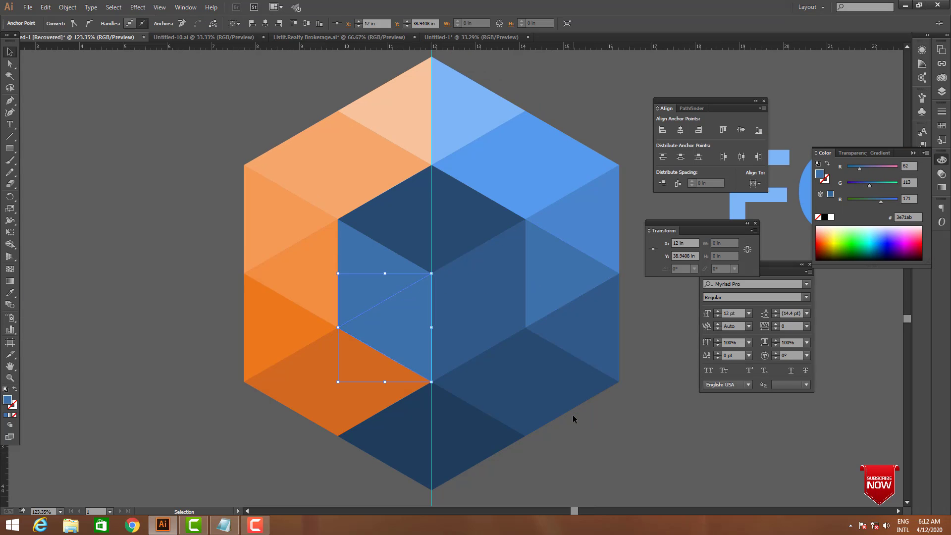
{"action": "left_click", "coordinate": [10, 292]}
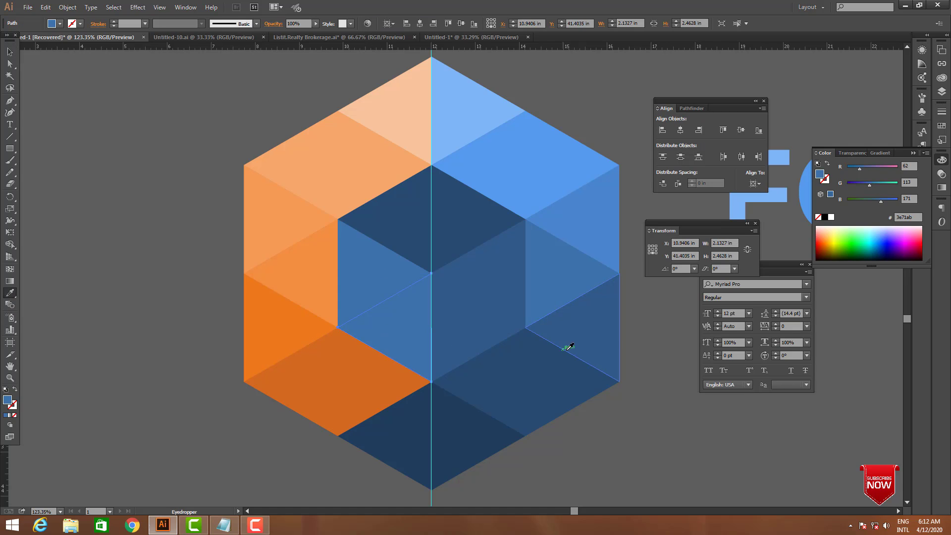
{"action": "left_click", "coordinate": [566, 346]}
{"action": "key", "text": "v"}
{"action": "left_click", "coordinate": [625, 377]}
- Recolour the lower left inner triangle with the lighter blue #4a86cc of the ring's upper right triangle
{"action": "left_click", "coordinate": [402, 325]}
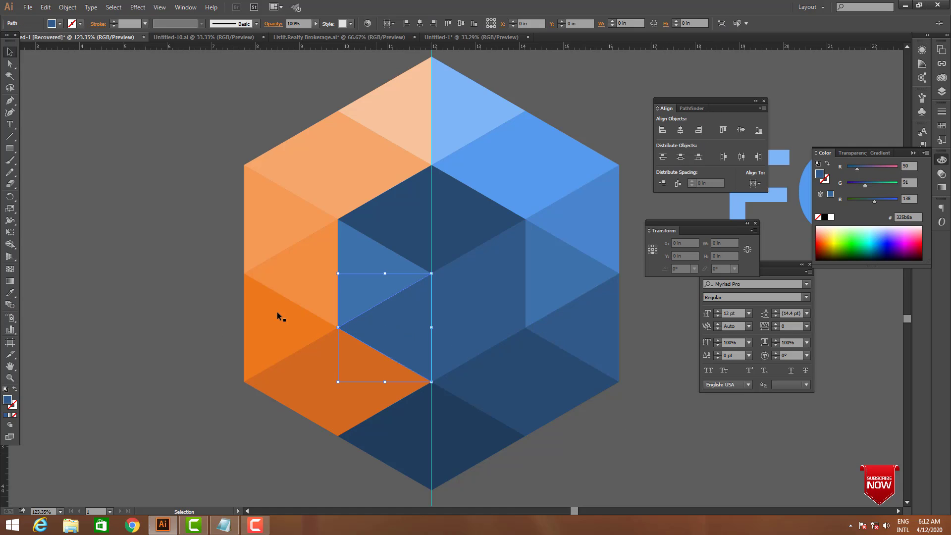
{"action": "left_click", "coordinate": [9, 293]}
{"action": "left_click", "coordinate": [570, 256]}
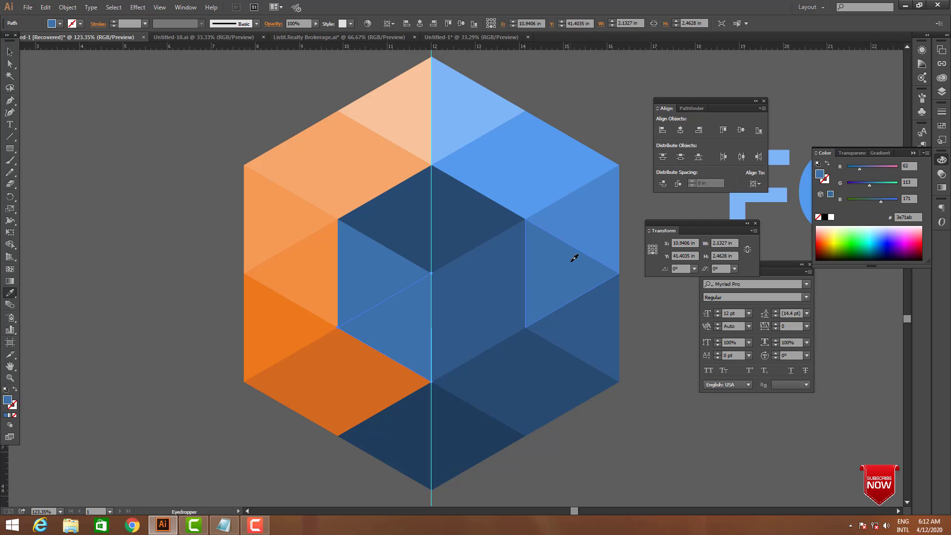
{"action": "left_click", "coordinate": [594, 211]}
{"action": "key", "text": "v"}
{"action": "left_click", "coordinate": [639, 368]}
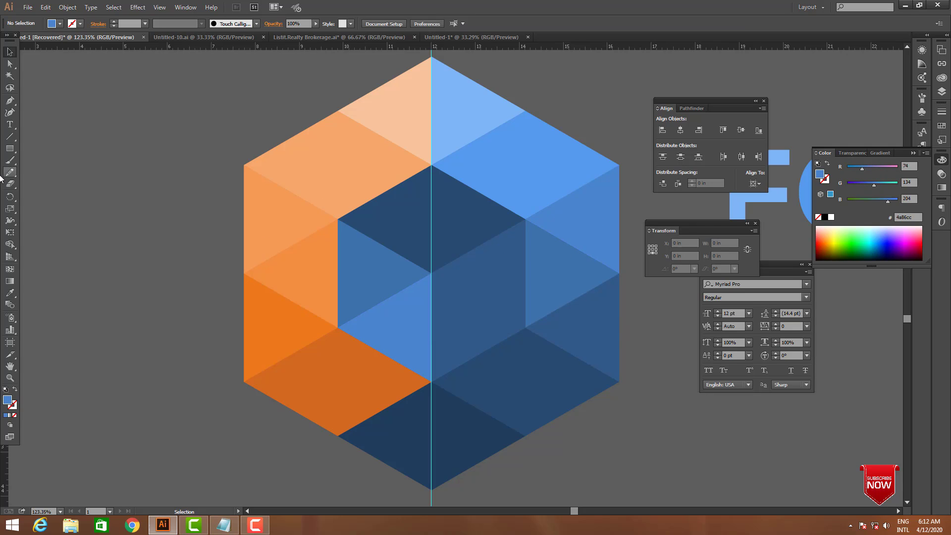
- Recolour the lower inner rhombus, exposed as the lower right triangle, with the medium blue #3e71ab of the ring's right-hand piece
{"action": "left_click", "coordinate": [9, 101]}
{"action": "key", "text": "Tab"}
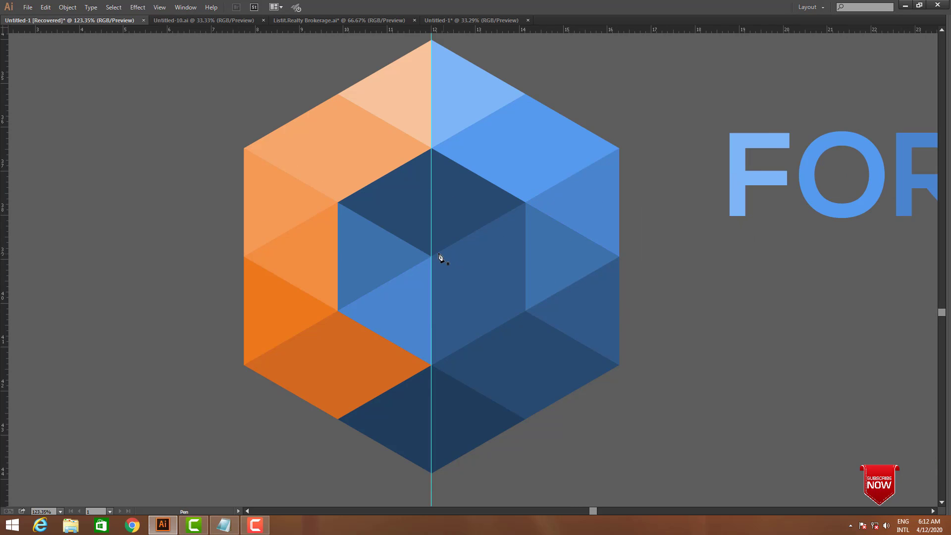
{"action": "key", "text": "v"}
{"action": "left_click", "coordinate": [458, 303]}
{"action": "key", "text": "Tab"}
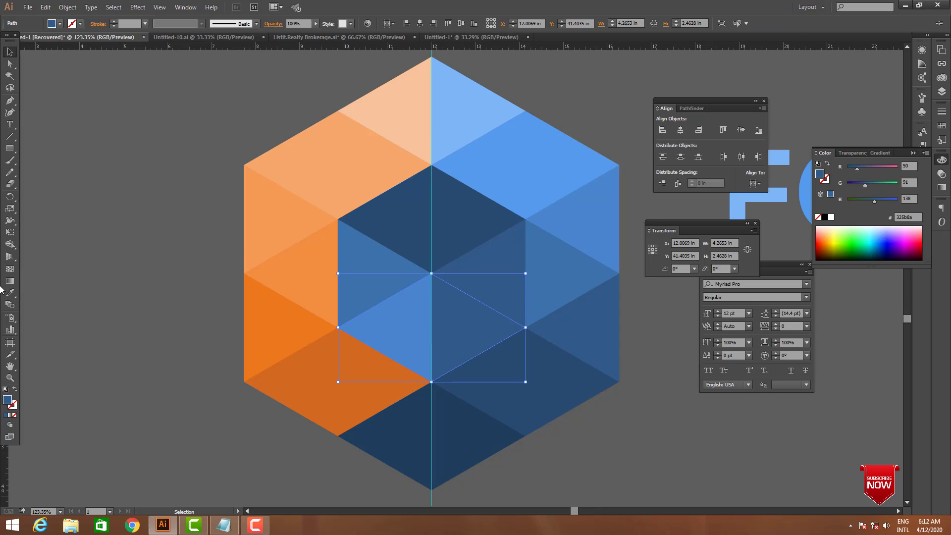
{"action": "left_click", "coordinate": [10, 292]}
{"action": "left_click", "coordinate": [557, 274]}
{"action": "key", "text": "v"}
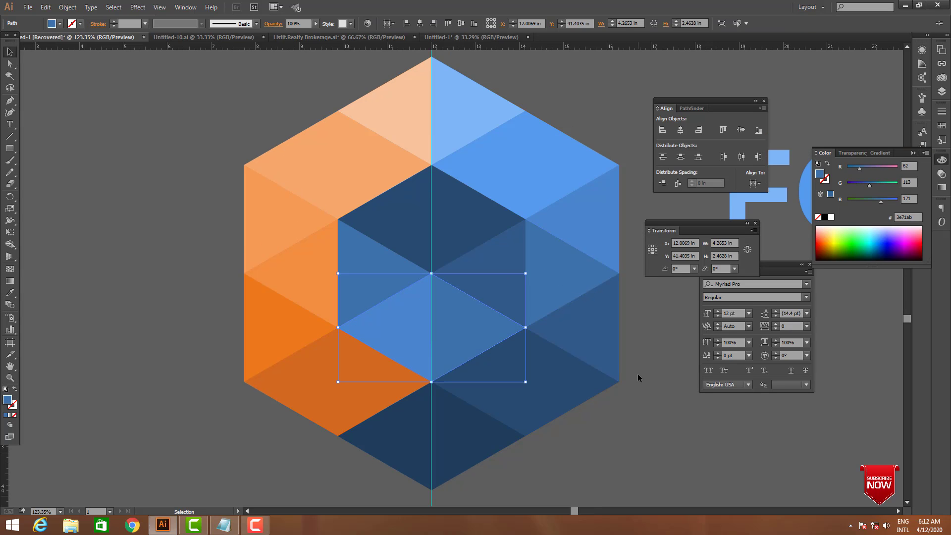
{"action": "left_click", "coordinate": [637, 374]}
- Draw a Pen tool triangle covering the right half of the upper inner rhombus, joining its top corner, the centre and its right corner
{"action": "key", "text": "p"}
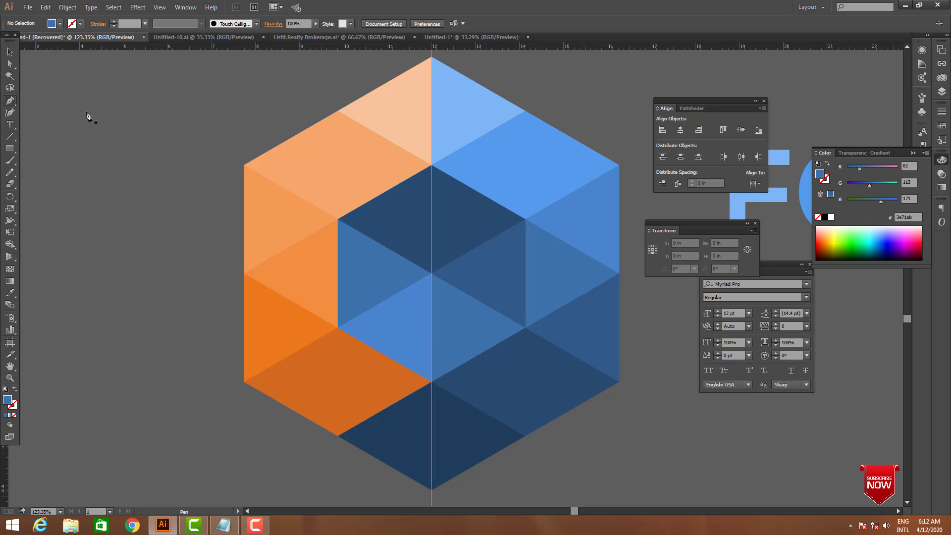
{"action": "left_click", "coordinate": [431, 165]}
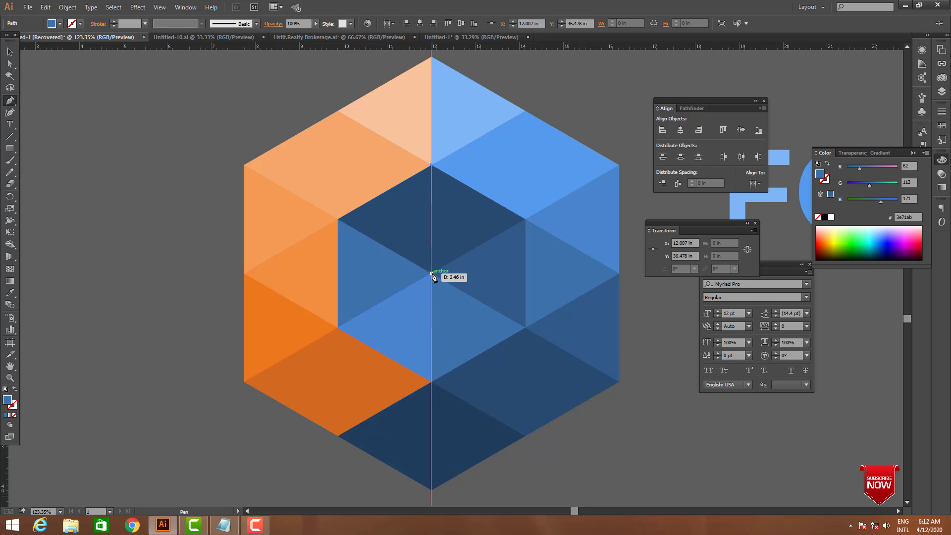
{"action": "left_click", "coordinate": [431, 273]}
{"action": "left_click", "coordinate": [526, 219]}
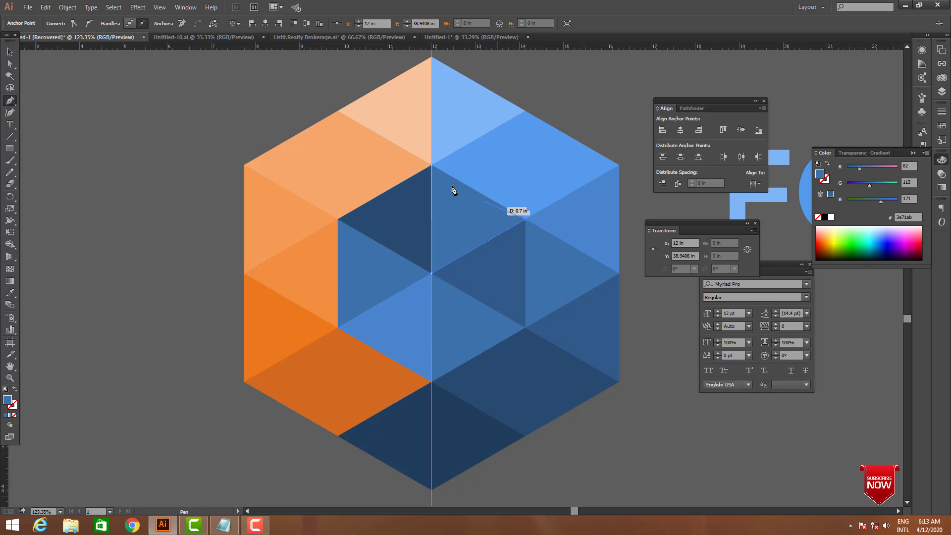
{"action": "left_click", "coordinate": [431, 166]}
{"action": "key", "text": "v"}
- Recolour the new upper right inner triangle with the lighter blue #4a86cc of the neighbouring ring triangle
{"action": "left_click", "coordinate": [495, 219]}
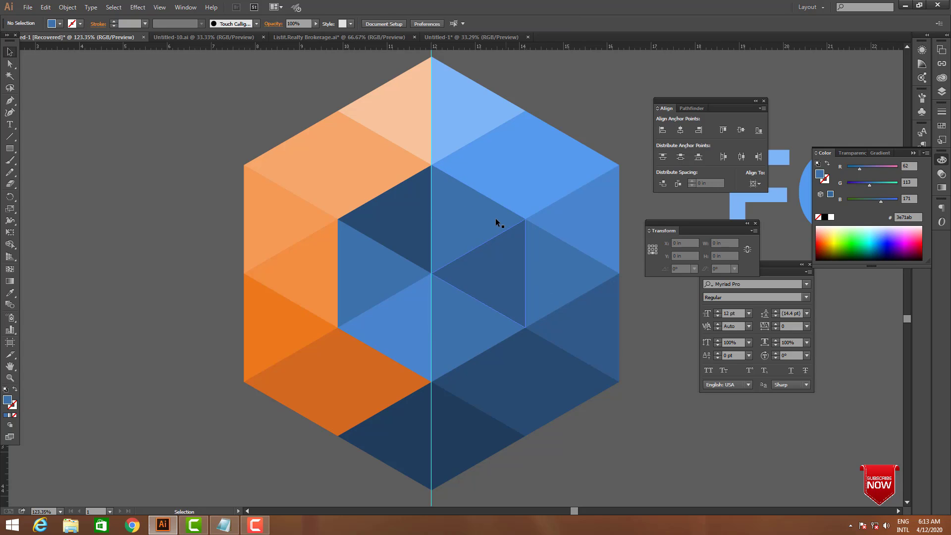
{"action": "left_click", "coordinate": [14, 292]}
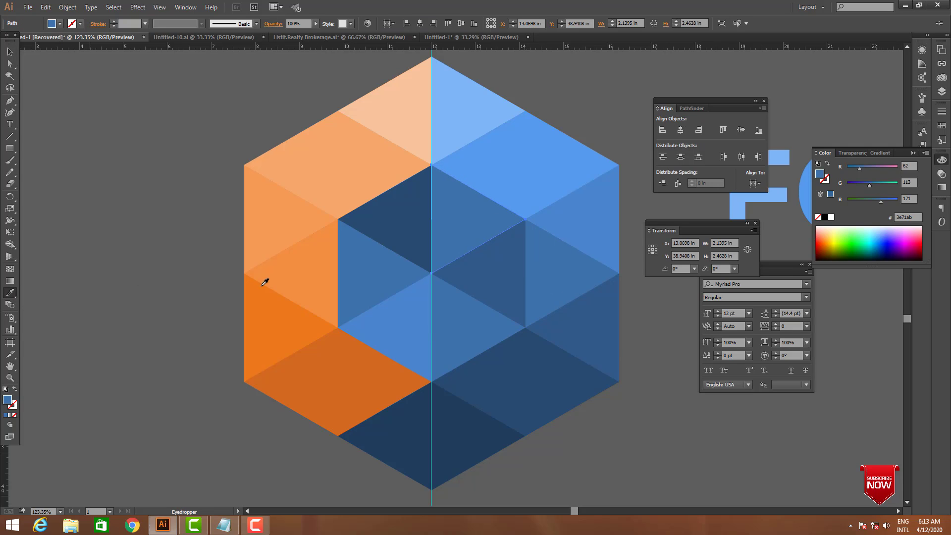
{"action": "left_click", "coordinate": [590, 220]}
{"action": "key", "text": "v"}
{"action": "left_click", "coordinate": [649, 345]}
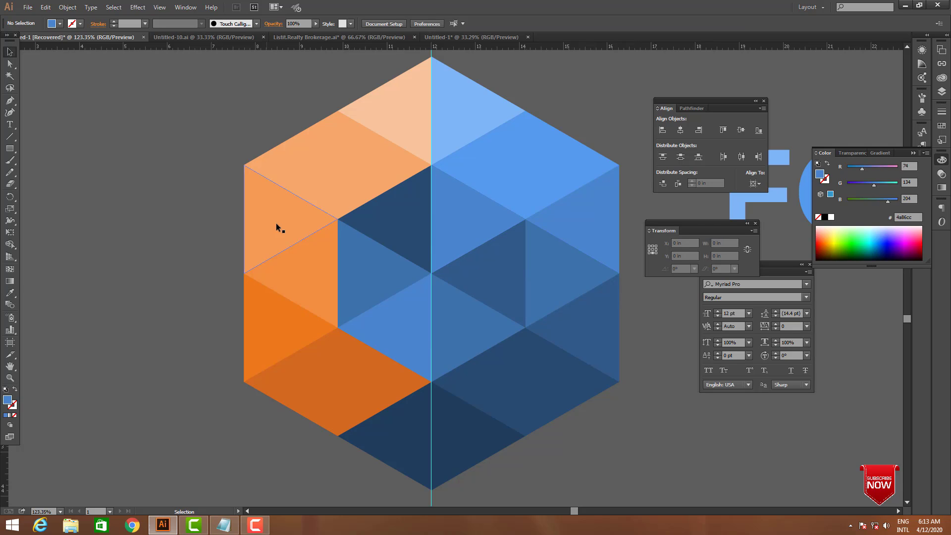
- Recolour the upper inner rhombus, exposed as the upper left triangle, with the dark blue #325b8a of the ring's lower right triangle
{"action": "left_click", "coordinate": [372, 234]}
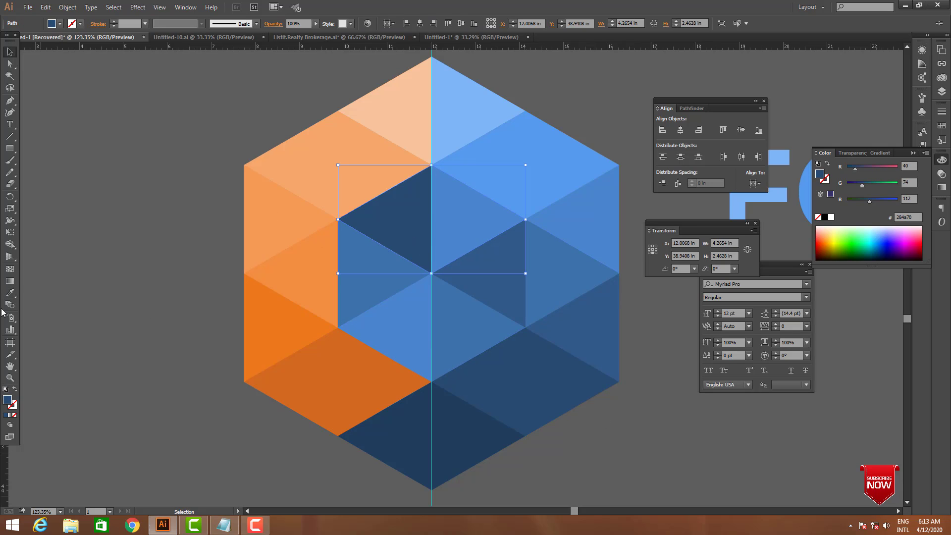
{"action": "left_click", "coordinate": [9, 293]}
{"action": "left_click", "coordinate": [492, 280]}
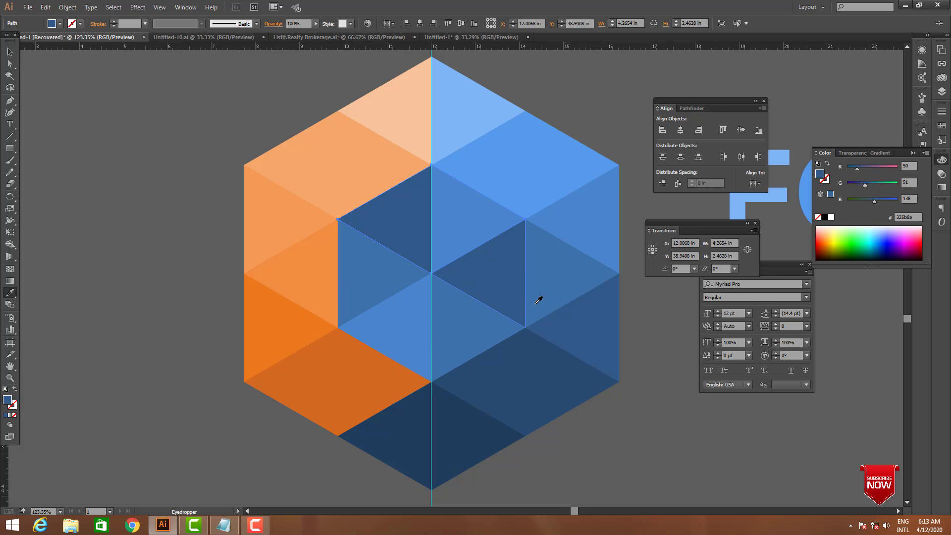
{"action": "left_click", "coordinate": [571, 370]}
{"action": "left_click", "coordinate": [594, 328]}
{"action": "key", "text": "v"}
{"action": "left_click", "coordinate": [614, 430]}
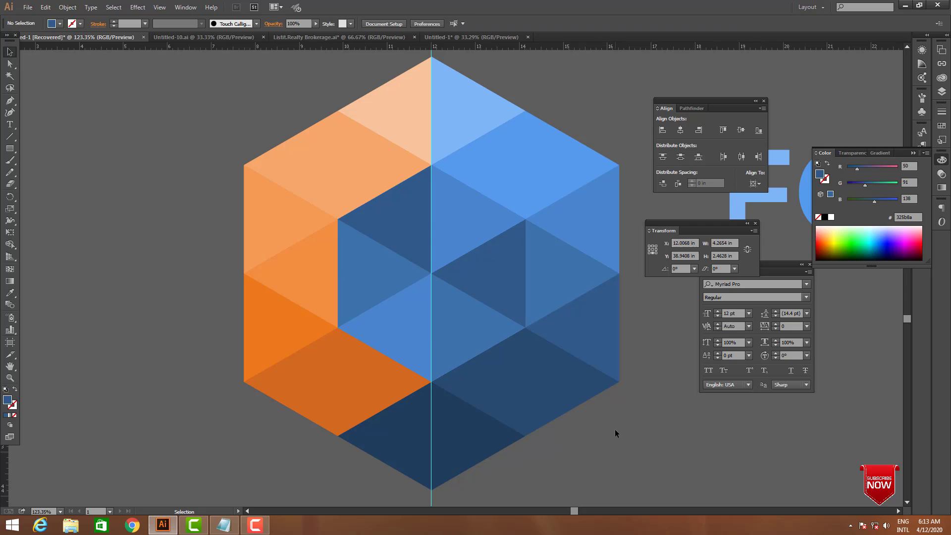
- Select all pieces of the geometric hexagon and move them together onto the artboard's lower half, centred on the vertical guide
{"action": "key", "text": "Tab"}
{"action": "key", "text": "space"}
{"action": "left_click_drag", "start_coordinate": [614, 422], "coordinate": [613, 431]}
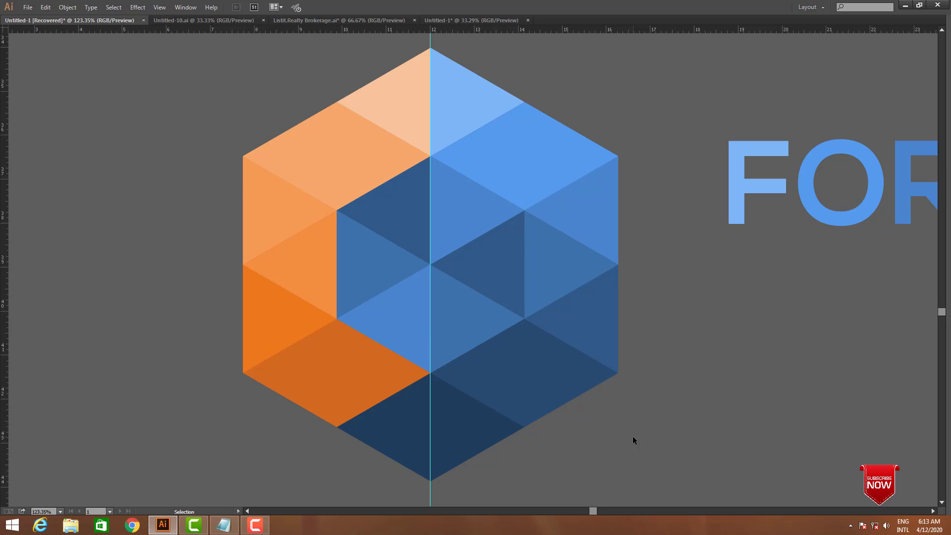
{"action": "key", "text": "z"}
{"action": "left_click", "coordinate": [409, 283], "text": "alt"}
{"action": "left_click", "coordinate": [408, 283], "text": "alt"}
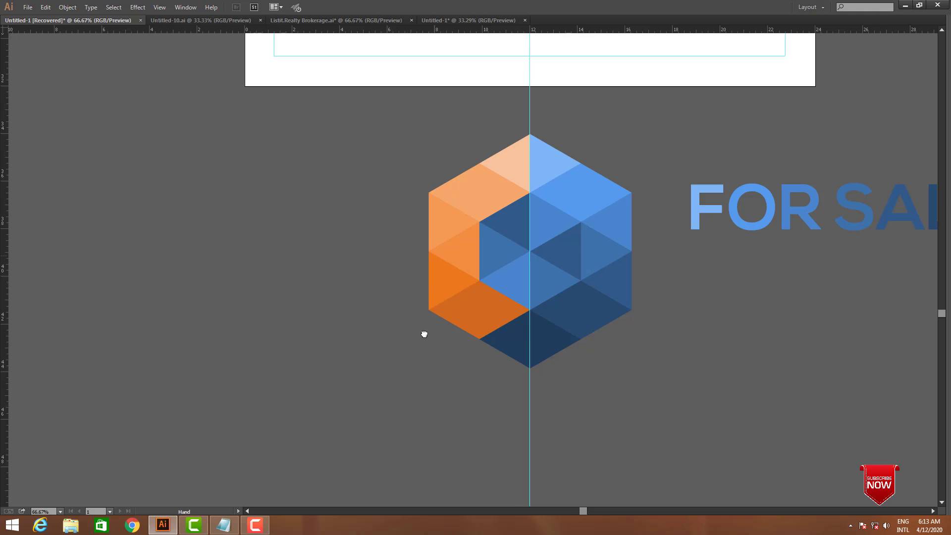
{"action": "left_click_drag", "start_coordinate": [424, 334], "coordinate": [409, 420]}
{"action": "left_click", "coordinate": [537, 302], "text": "ctrl+alt"}
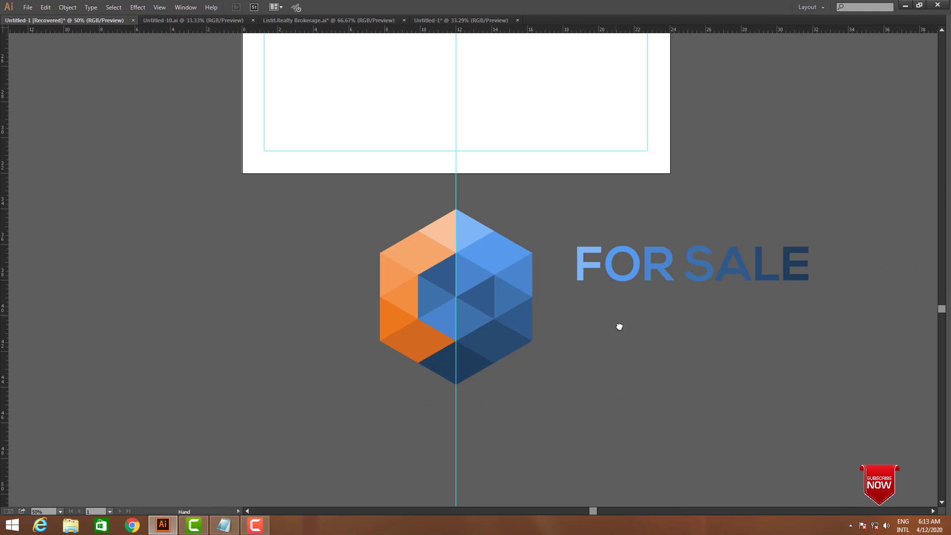
{"action": "left_click_drag", "start_coordinate": [619, 327], "coordinate": [641, 387]}
{"action": "left_click_drag", "start_coordinate": [359, 270], "coordinate": [621, 446]}
{"action": "key", "text": "v"}
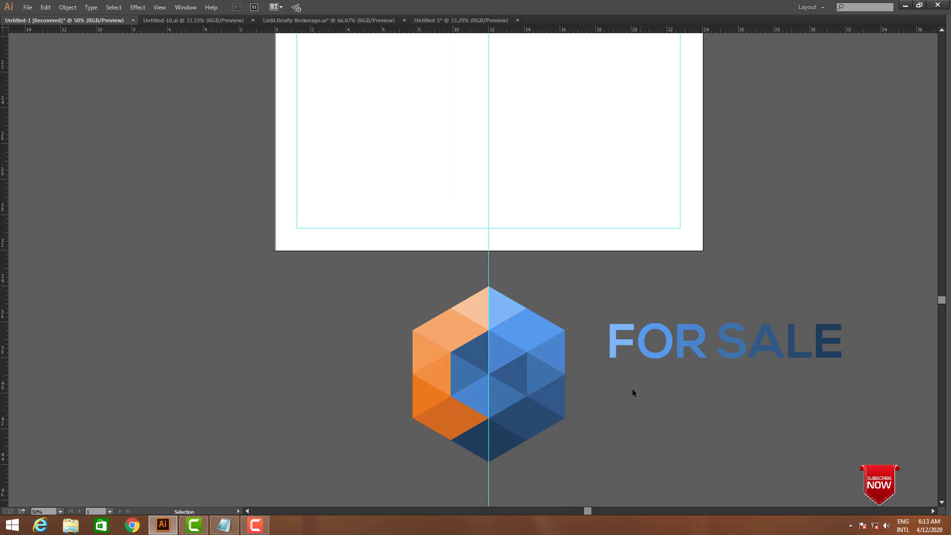
{"action": "left_click_drag", "start_coordinate": [521, 356], "coordinate": [532, 147]}
- Move the hexagon house logo off the artboard into the empty space to its right
{"action": "left_click_drag", "start_coordinate": [813, 314], "coordinate": [806, 479]}
{"action": "left_click", "coordinate": [568, 290], "text": "ctrl+alt"}
{"action": "left_click", "coordinate": [568, 290], "text": "ctrl+alt"}
{"action": "left_click", "coordinate": [570, 281]}
{"action": "left_click_drag", "start_coordinate": [618, 304], "coordinate": [697, 371]}
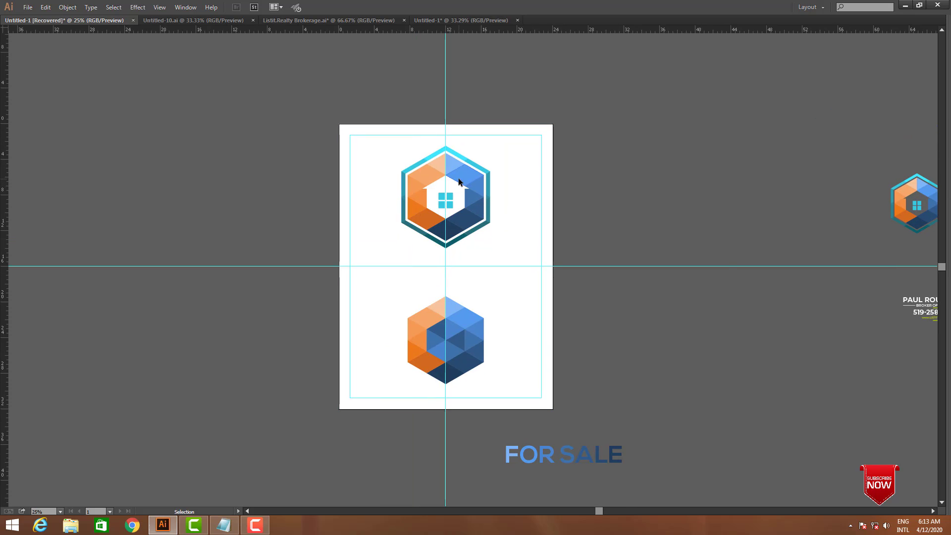
{"action": "left_click_drag", "start_coordinate": [458, 178], "coordinate": [733, 204]}
- Enlarge the geometric hexagon proportionally, centred on the vertical guide, until it extends past the artboard's sides and bottom edge
{"action": "left_click", "coordinate": [473, 314]}
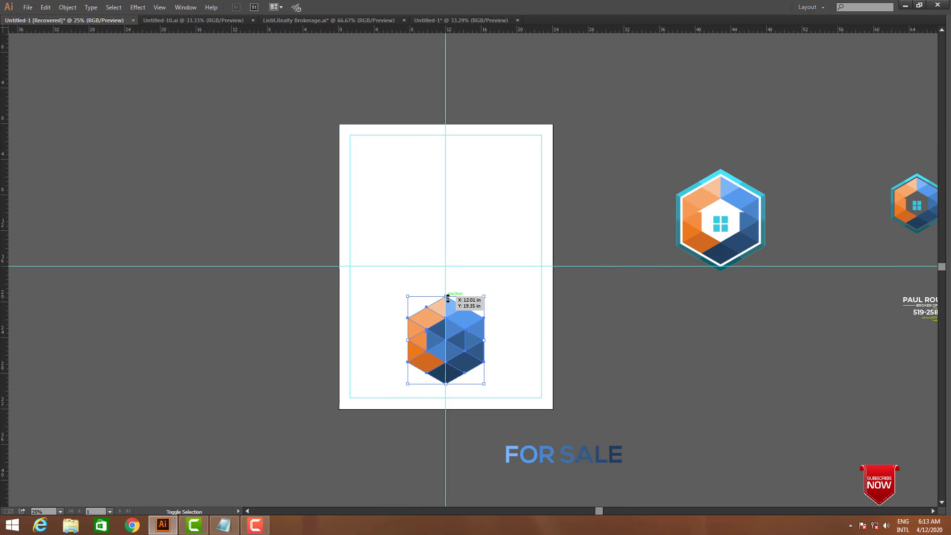
{"action": "left_click_drag", "start_coordinate": [455, 296], "coordinate": [456, 147]}
{"action": "left_click_drag", "start_coordinate": [448, 382], "coordinate": [446, 497]}
{"action": "left_click", "coordinate": [663, 359]}
{"action": "scroll", "coordinate": [666, 375], "scroll_direction": "up", "scroll_amount": 1}
{"action": "left_click", "coordinate": [571, 345]}
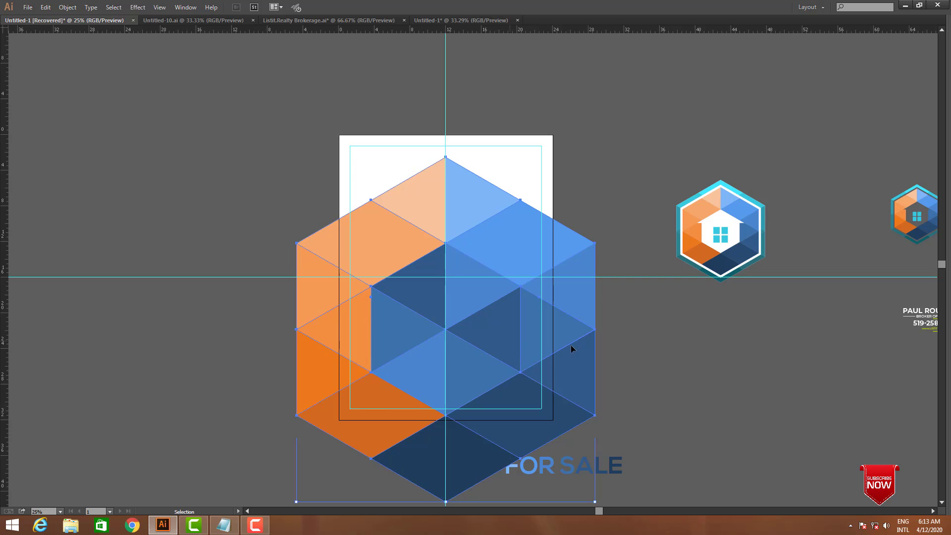
{"action": "left_click_drag", "start_coordinate": [446, 501], "coordinate": [445, 482]}
{"action": "left_click", "coordinate": [681, 385]}
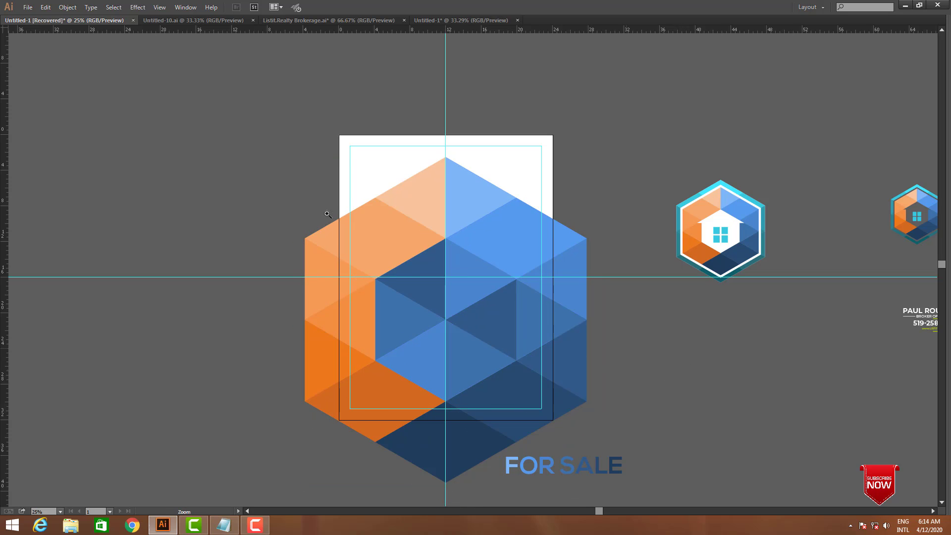
- Delete the pale blue and pale orange triangles at the very top of the geometric hexagon
{"action": "left_click_drag", "start_coordinate": [136, 129], "coordinate": [739, 422]}
{"action": "left_click_drag", "start_coordinate": [765, 362], "coordinate": [730, 366]}
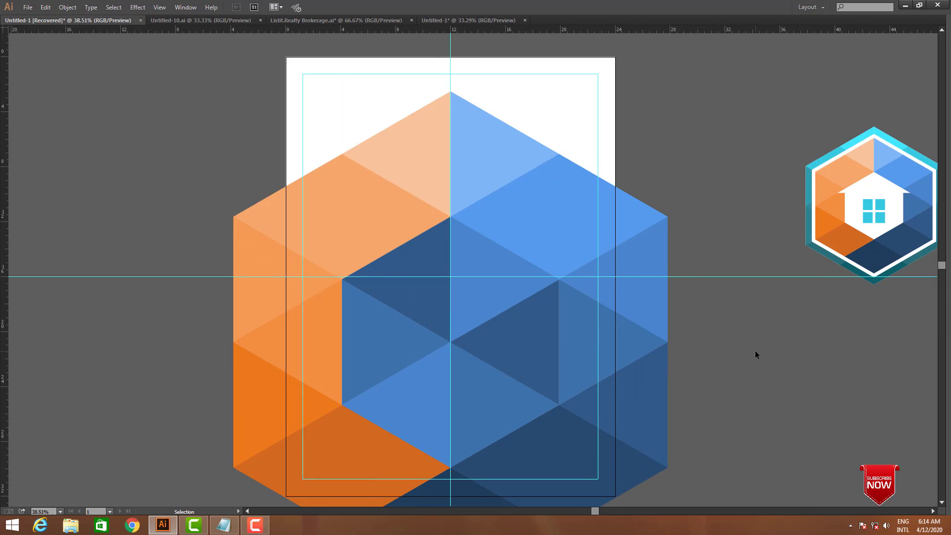
{"action": "key", "text": "Tab"}
{"action": "key", "text": "Tab"}
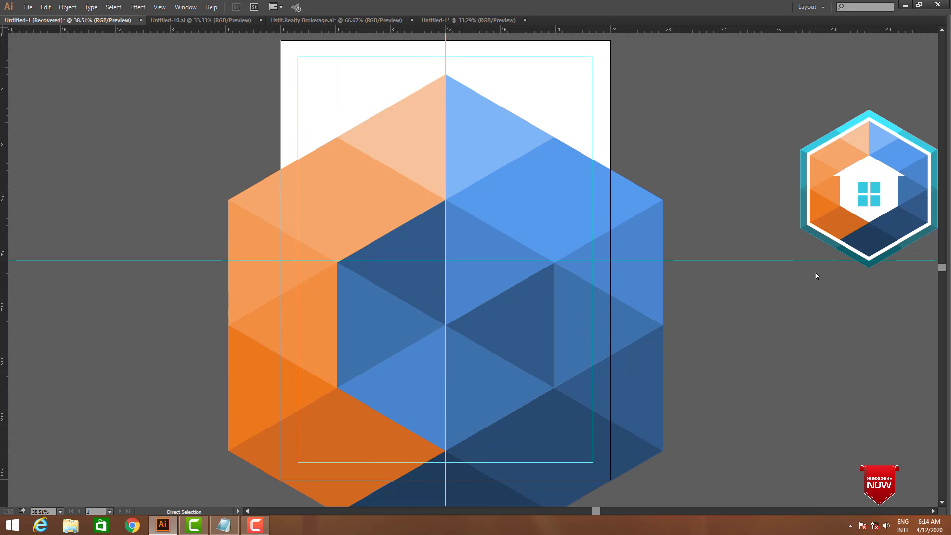
{"action": "left_click", "coordinate": [495, 129]}
{"action": "key", "text": "Delete"}
{"action": "left_click", "coordinate": [438, 147]}
{"action": "key", "text": "Delete"}
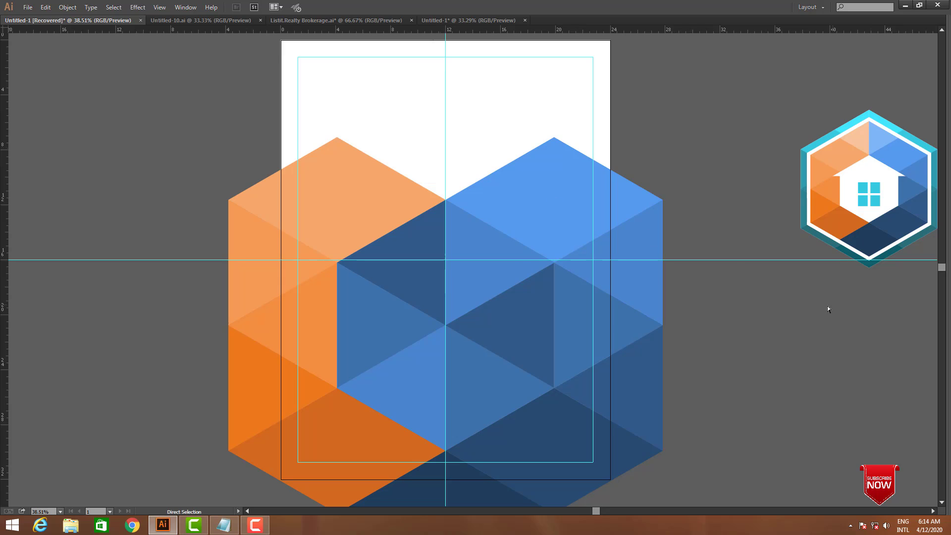
- Try deleting the bright blue and light orange rhombuses at the hexagon's upper edge, and undo the deletions
{"action": "left_click_drag", "start_coordinate": [779, 352], "coordinate": [758, 329]}
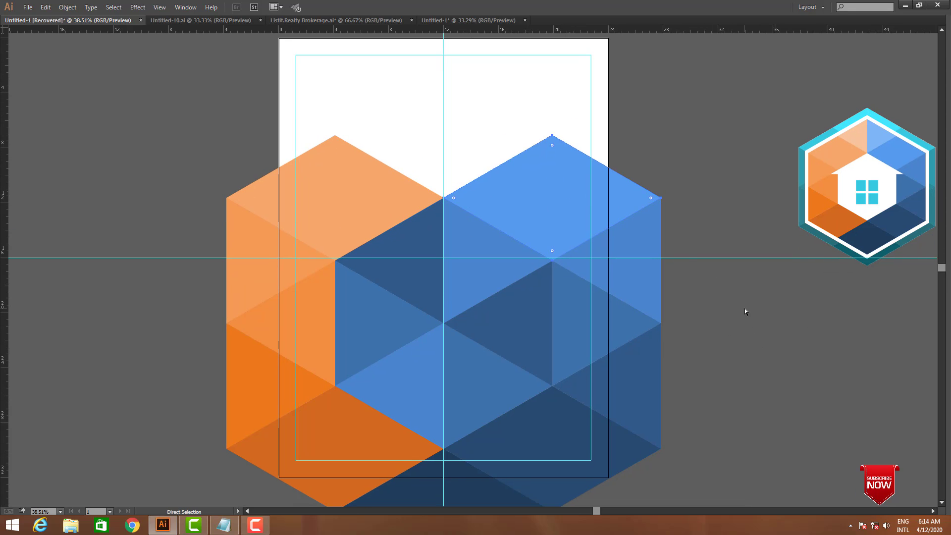
{"action": "key", "text": "Delete"}
{"action": "left_click", "coordinate": [391, 197]}
{"action": "key", "text": "Delete"}
{"action": "key", "text": "ctrl+z"}
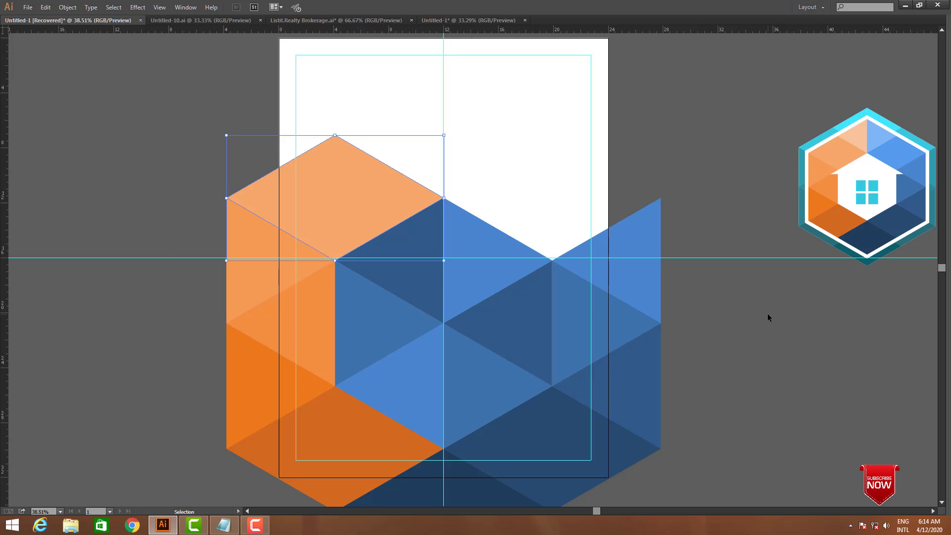
{"action": "key", "text": "ctrl+z"}
{"action": "left_click", "coordinate": [766, 315]}
- Try scaling the whole trimmed hexagon down from its bottom point, and undo the resize
{"action": "left_click_drag", "start_coordinate": [766, 316], "coordinate": [758, 266]}
{"action": "left_click", "coordinate": [498, 266], "text": "ctrl+alt"}
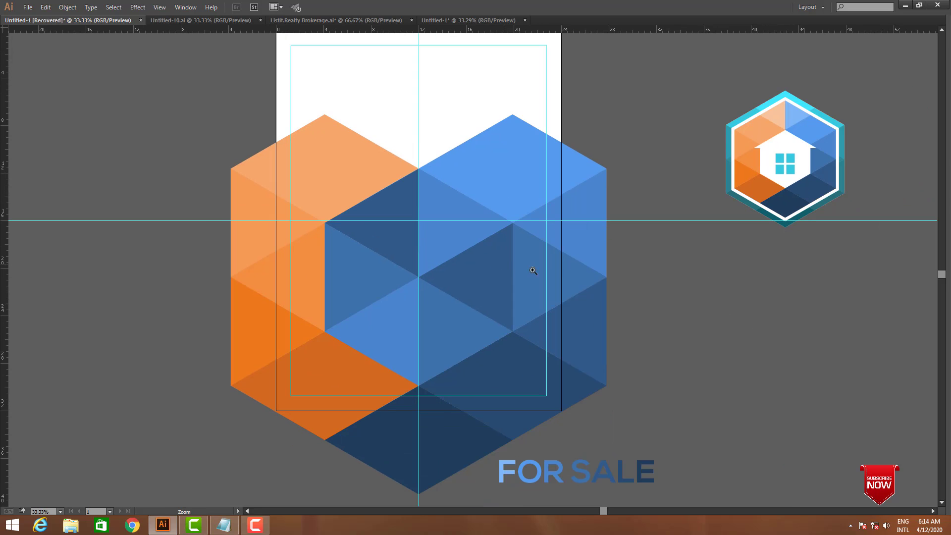
{"action": "scroll", "coordinate": [707, 312], "scroll_direction": "up", "scroll_amount": 1}
{"action": "left_click_drag", "start_coordinate": [706, 316], "coordinate": [704, 296]}
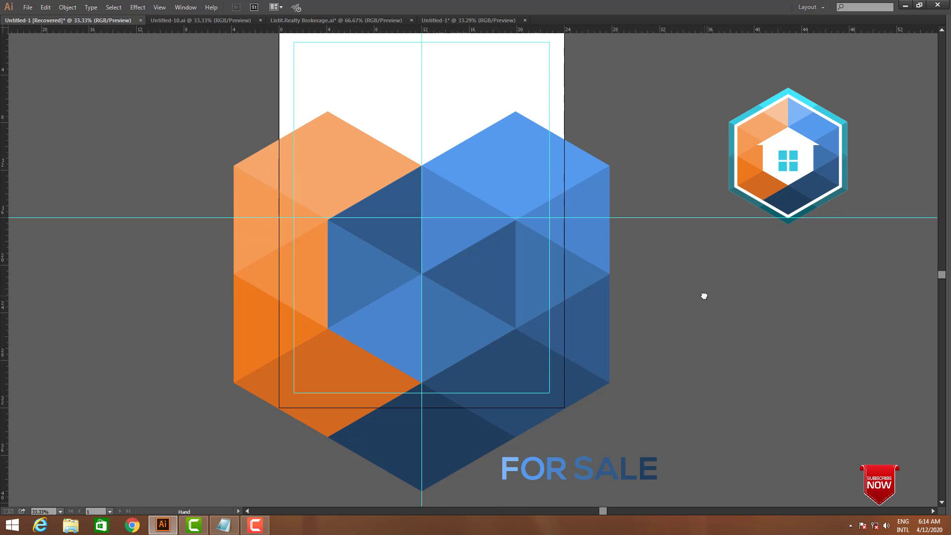
{"action": "left_click", "coordinate": [480, 289]}
{"action": "scroll", "coordinate": [475, 445], "scroll_direction": "down", "scroll_amount": 1}
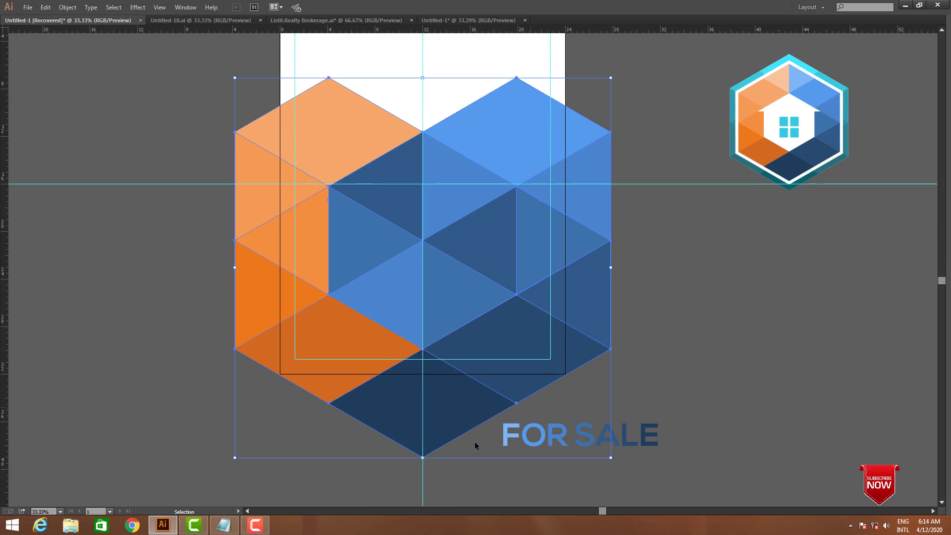
{"action": "left_click_drag", "start_coordinate": [433, 462], "coordinate": [431, 418]}
{"action": "key", "text": "ctrl+z"}
{"action": "left_click", "coordinate": [632, 381]}
{"action": "scroll", "coordinate": [639, 385], "scroll_direction": "up", "scroll_amount": 1}
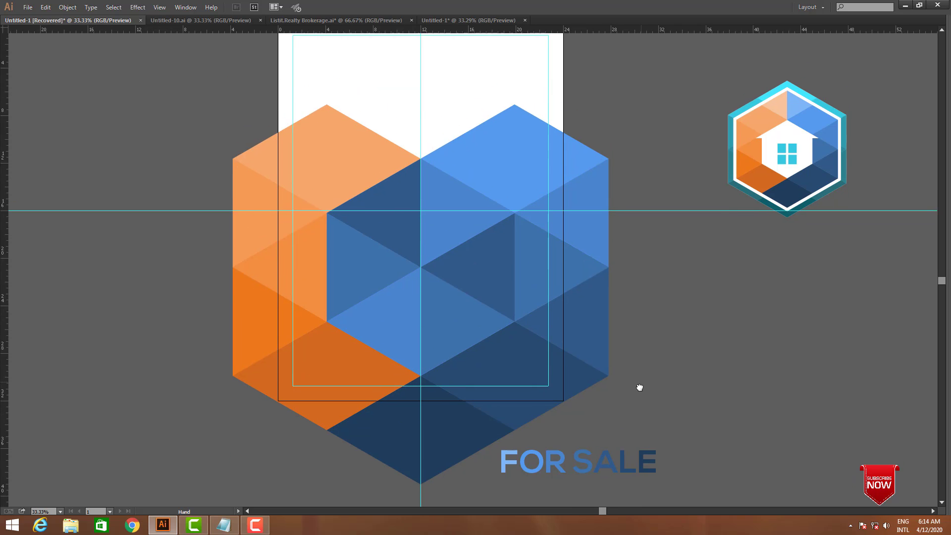
- Try stretching the trimmed hexagon far below the artboard from its bottom point, and undo the resize
{"action": "left_click", "coordinate": [483, 350]}
{"action": "left_click_drag", "start_coordinate": [640, 363], "coordinate": [646, 312]}
{"action": "key", "text": "ctrl+space"}
{"action": "left_click", "coordinate": [439, 323], "text": "ctrl+alt"}
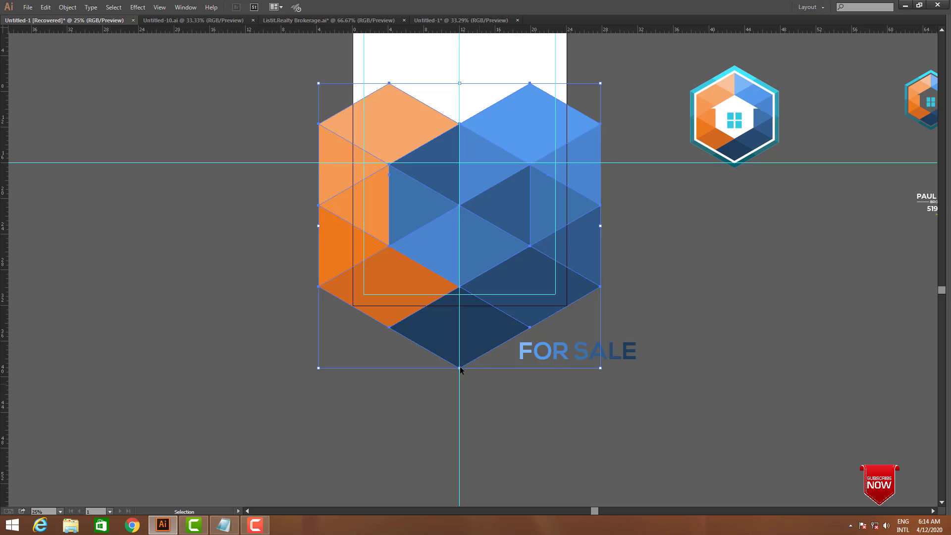
{"action": "left_click_drag", "start_coordinate": [460, 369], "coordinate": [450, 482]}
{"action": "key", "text": "ctrl+z"}
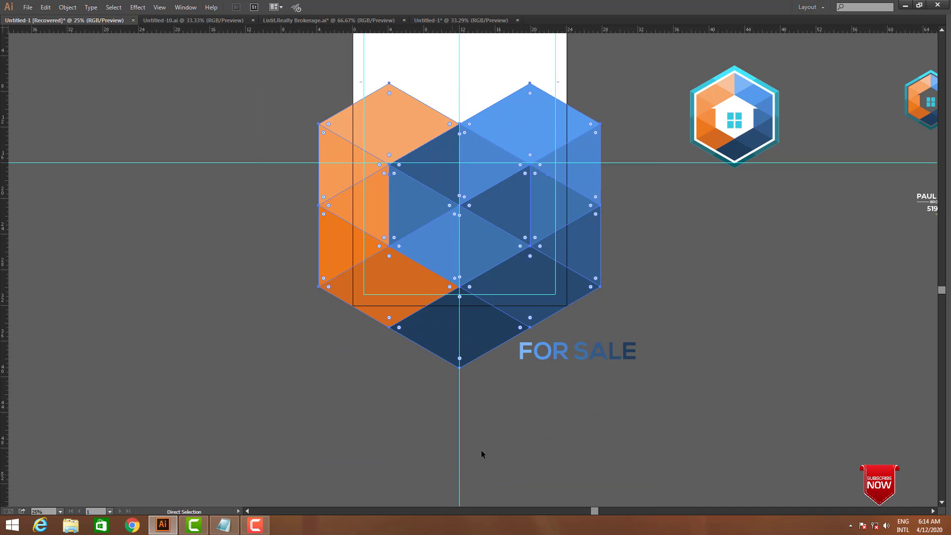
{"action": "left_click", "coordinate": [481, 451]}
- Enlarge the trimmed hexagon slightly and proportionally about its centre so it reaches further past both sides of the artboard
{"action": "left_click_drag", "start_coordinate": [631, 352], "coordinate": [624, 415]}
{"action": "left_click_drag", "start_coordinate": [198, 128], "coordinate": [801, 314]}
{"action": "left_click_drag", "start_coordinate": [745, 291], "coordinate": [752, 273]}
{"action": "left_click", "coordinate": [501, 251], "text": "ctrl+alt"}
{"action": "left_click_drag", "start_coordinate": [667, 349], "coordinate": [673, 310]}
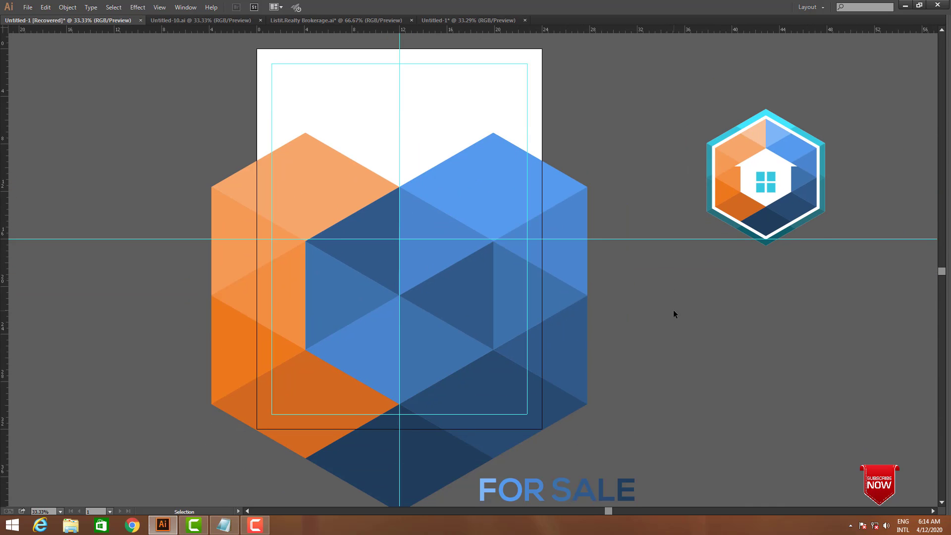
{"action": "left_click", "coordinate": [440, 365]}
{"action": "scroll", "coordinate": [619, 307], "scroll_direction": "up", "scroll_amount": 1}
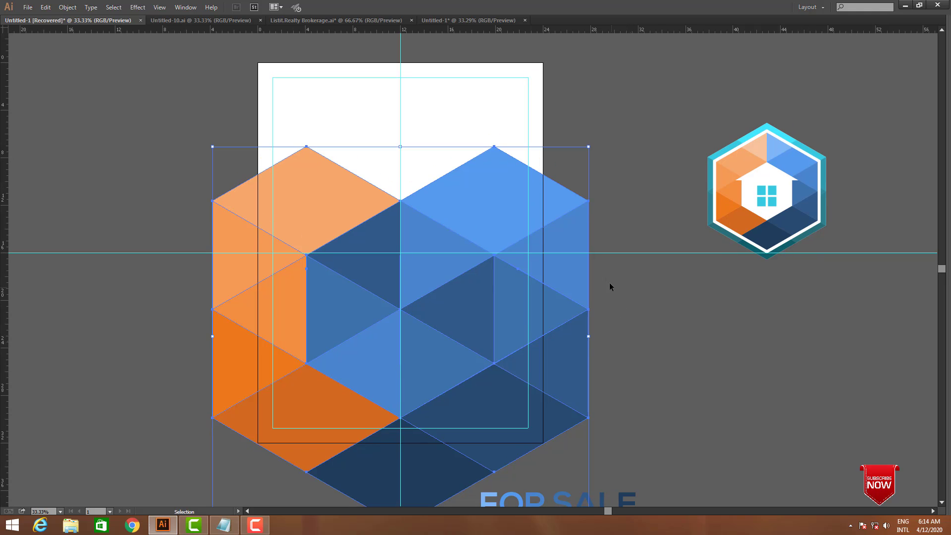
{"action": "left_click_drag", "start_coordinate": [589, 338], "coordinate": [606, 338]}
{"action": "left_click", "coordinate": [710, 353]}
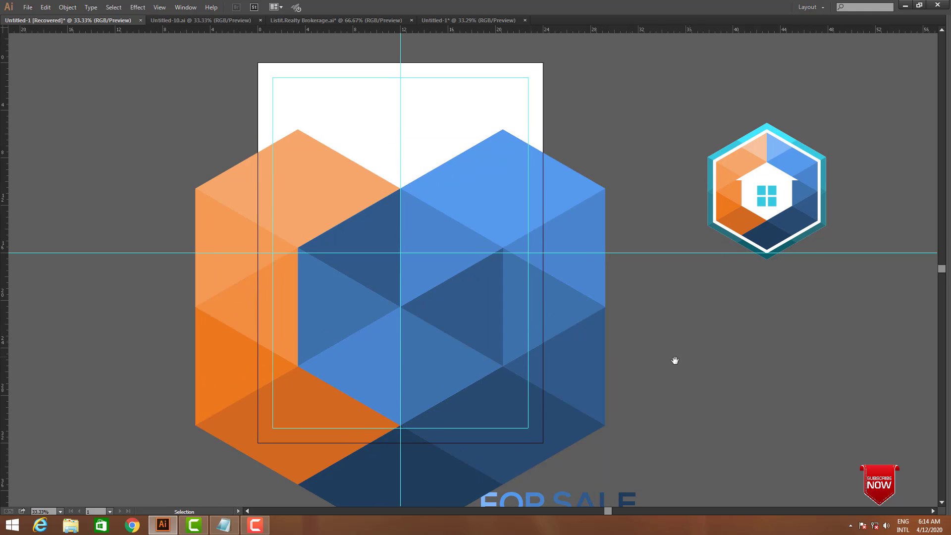
- Bring the artboard-sized white rectangle to the front and make it a clipping mask for the geometric hexagon
{"action": "left_click_drag", "start_coordinate": [675, 360], "coordinate": [680, 342]}
{"action": "left_click", "coordinate": [536, 109]}
{"action": "key", "text": "a"}
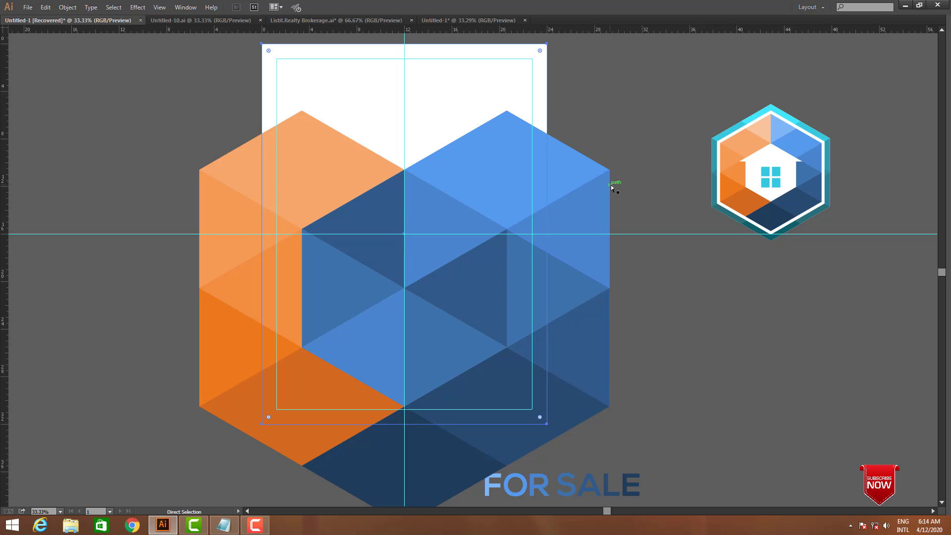
{"action": "key", "text": "ctrl+shift+bracketright"}
{"action": "key", "text": "v"}
{"action": "left_click", "coordinate": [596, 206]}
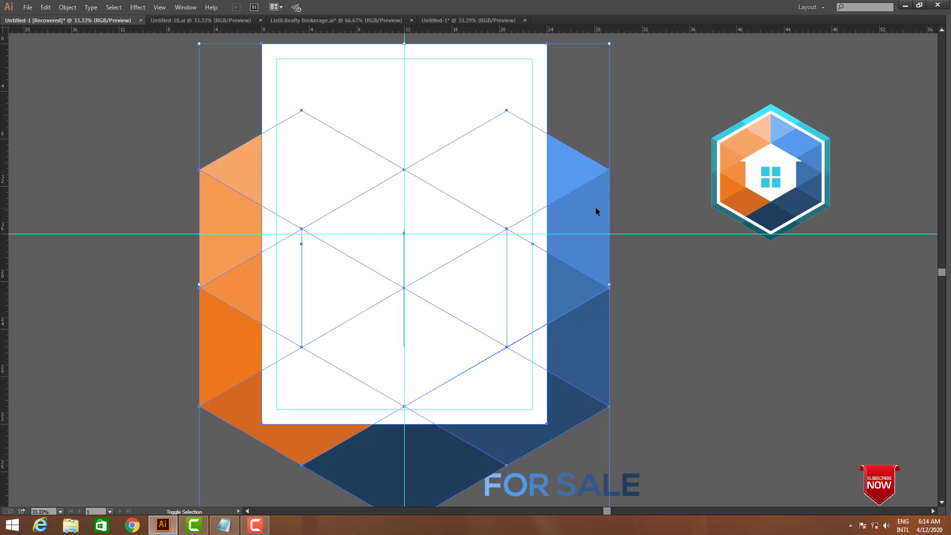
{"action": "key", "text": "ctrl+7"}
{"action": "left_click", "coordinate": [668, 292]}
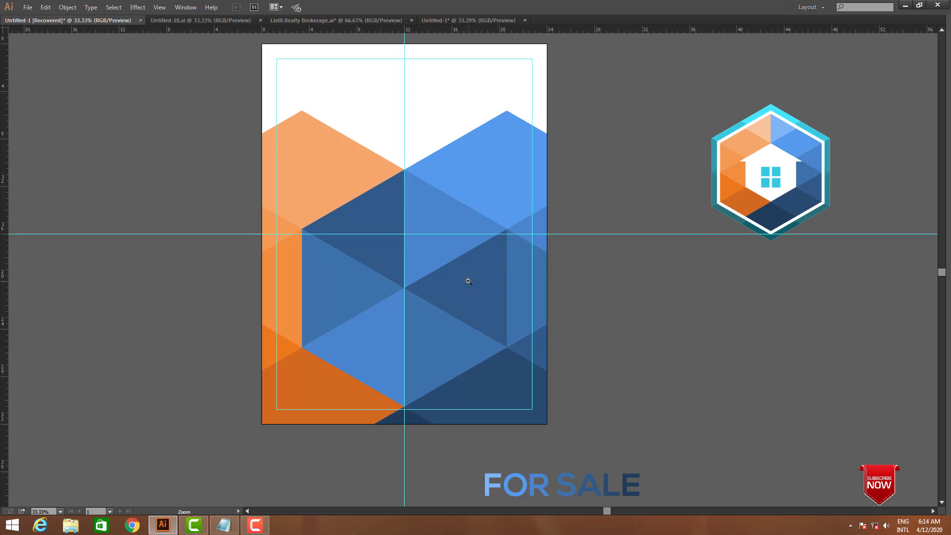
- Move the hexagon house logo from beside the artboard onto the artboard's upper part, near the vertical guide
{"action": "left_click", "coordinate": [469, 281], "text": "ctrl+alt"}
{"action": "left_click", "coordinate": [468, 281], "text": "ctrl+alt"}
{"action": "left_click", "coordinate": [470, 282], "text": "ctrl+alt"}
{"action": "left_click_drag", "start_coordinate": [600, 294], "coordinate": [428, 304]}
{"action": "left_click", "coordinate": [627, 390]}
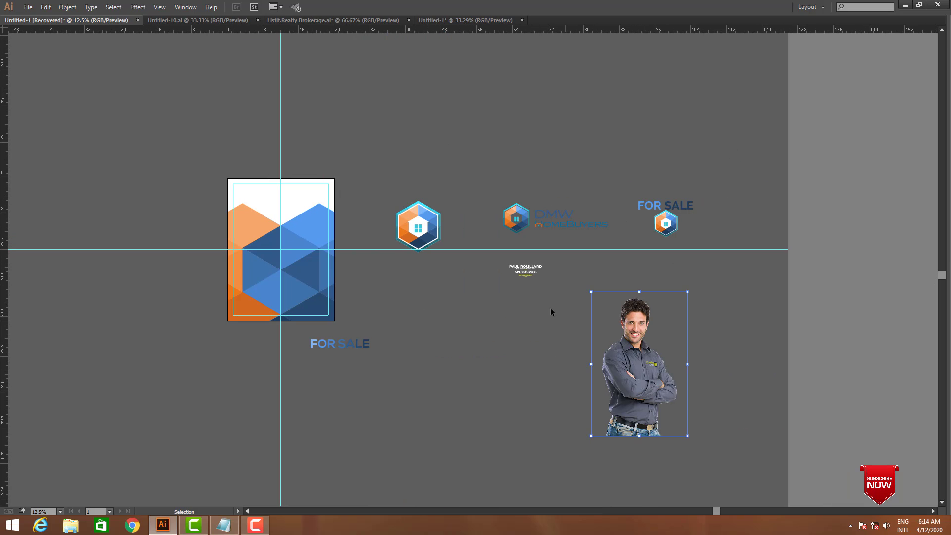
{"action": "left_click", "coordinate": [540, 314]}
{"action": "left_click_drag", "start_coordinate": [513, 325], "coordinate": [605, 342]}
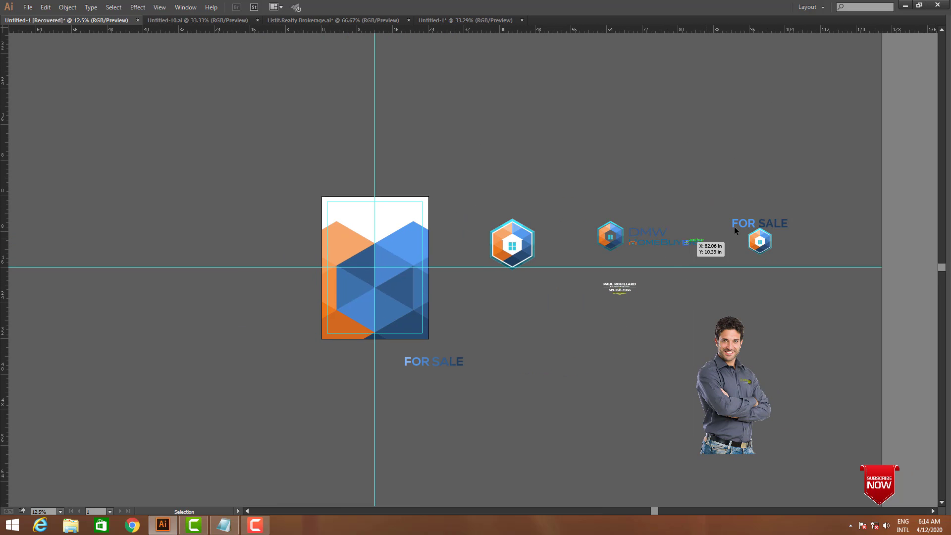
{"action": "left_click_drag", "start_coordinate": [502, 249], "coordinate": [366, 232]}
- Scale the house logo down to about 6.8 × 7.86 in and centre it horizontally on the artboard
{"action": "left_click_drag", "start_coordinate": [273, 196], "coordinate": [481, 282]}
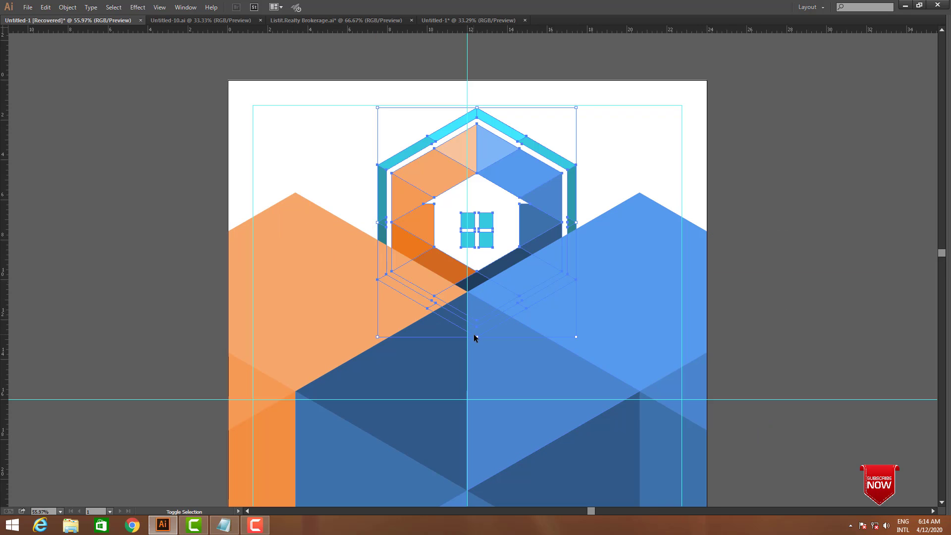
{"action": "left_click_drag", "start_coordinate": [474, 337], "coordinate": [478, 263]}
{"action": "key", "text": "Tab"}
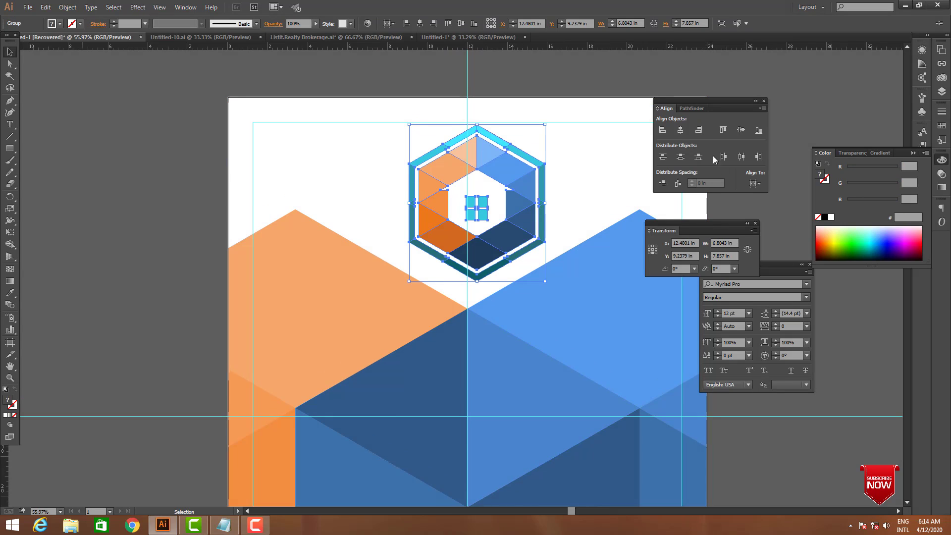
{"action": "left_click", "coordinate": [679, 131]}
{"action": "key", "text": "Tab"}
{"action": "left_click", "coordinate": [766, 251]}
- Break the FOR SALE text below the artboard into two lines, with FOR above SALE
{"action": "left_click", "coordinate": [493, 316], "text": "ctrl+alt"}
{"action": "left_click", "coordinate": [493, 316], "text": "ctrl+alt"}
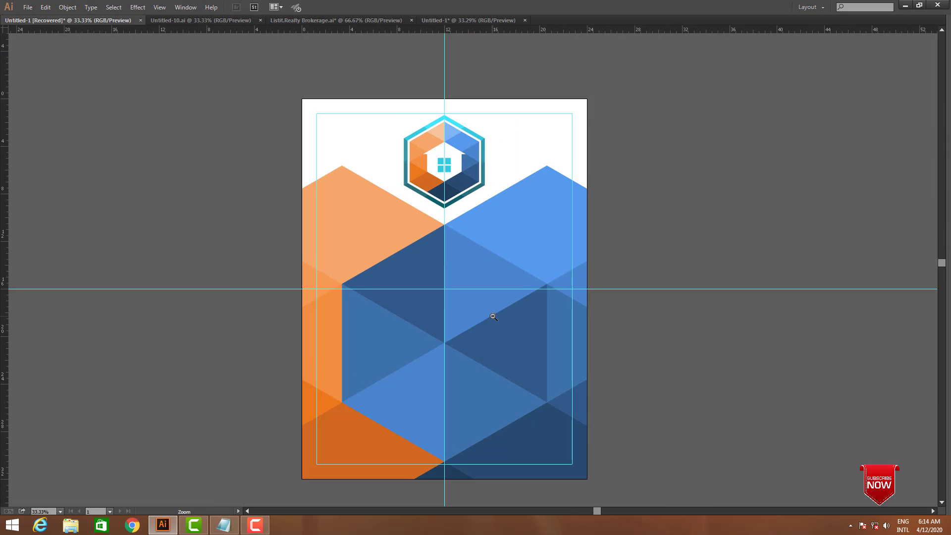
{"action": "left_click", "coordinate": [493, 316], "text": "ctrl+alt"}
{"action": "left_click_drag", "start_coordinate": [519, 313], "coordinate": [494, 296]}
{"action": "left_click", "coordinate": [528, 422]}
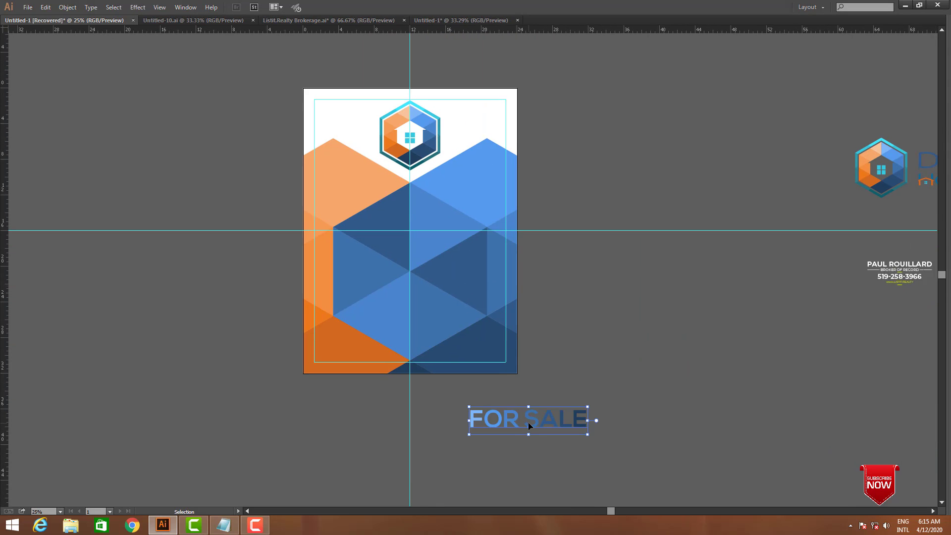
{"action": "double_click", "coordinate": [524, 422]}
{"action": "key", "text": "Return"}
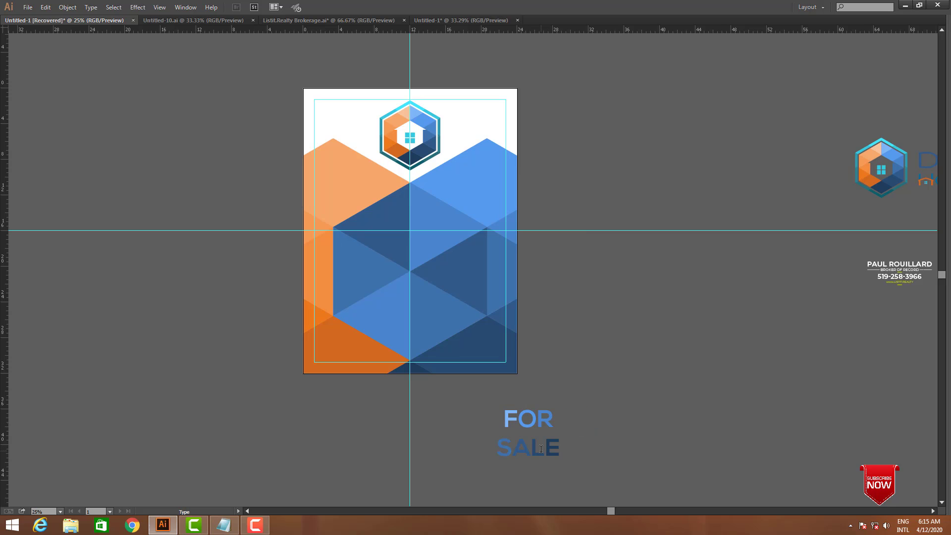
{"action": "key", "text": "Escape"}
- Move the two-line FOR SALE text onto the hexagon right of the vertical guide and enlarge it to about 10.76 × 9.61 in
{"action": "left_click_drag", "start_coordinate": [544, 442], "coordinate": [438, 283]}
{"action": "left_click_drag", "start_coordinate": [449, 282], "coordinate": [452, 283]}
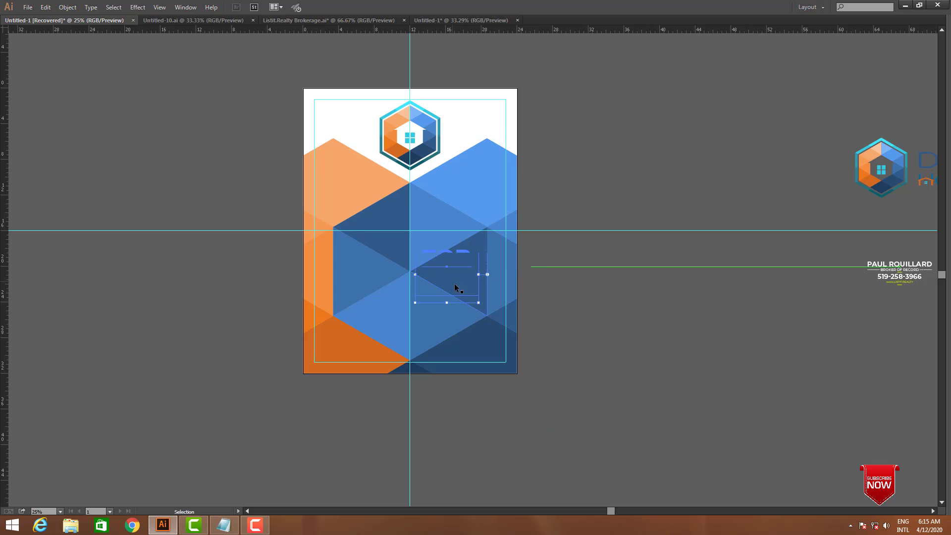
{"action": "scroll", "coordinate": [387, 302], "scroll_direction": "up", "scroll_amount": 3}
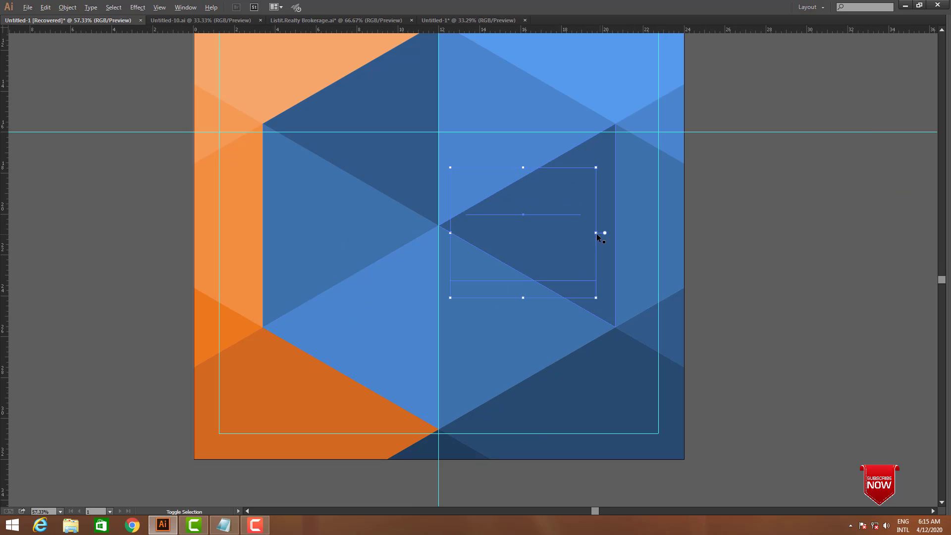
{"action": "left_click_drag", "start_coordinate": [597, 235], "coordinate": [634, 234]}
- Change the fill of the FOR SALE text to solid white
{"action": "key", "text": "Tab"}
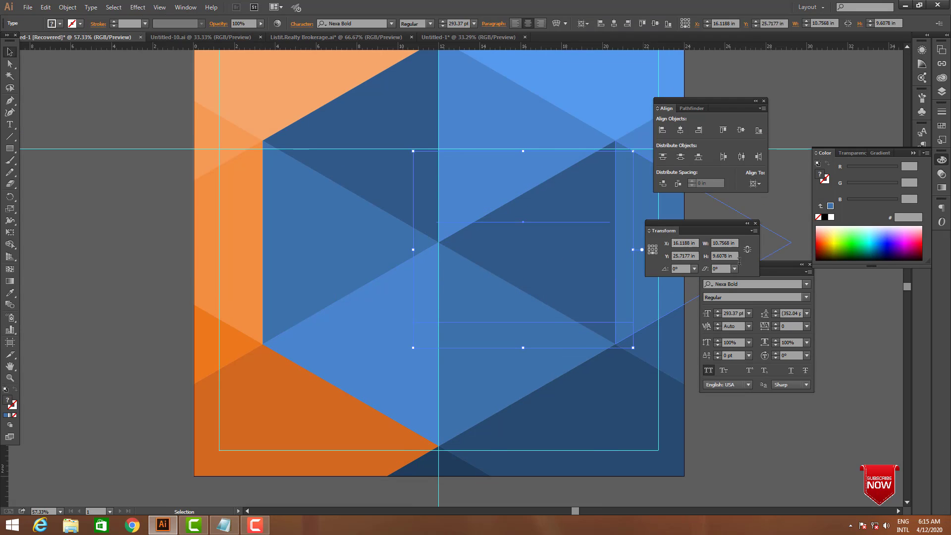
{"action": "key", "text": "Tab"}
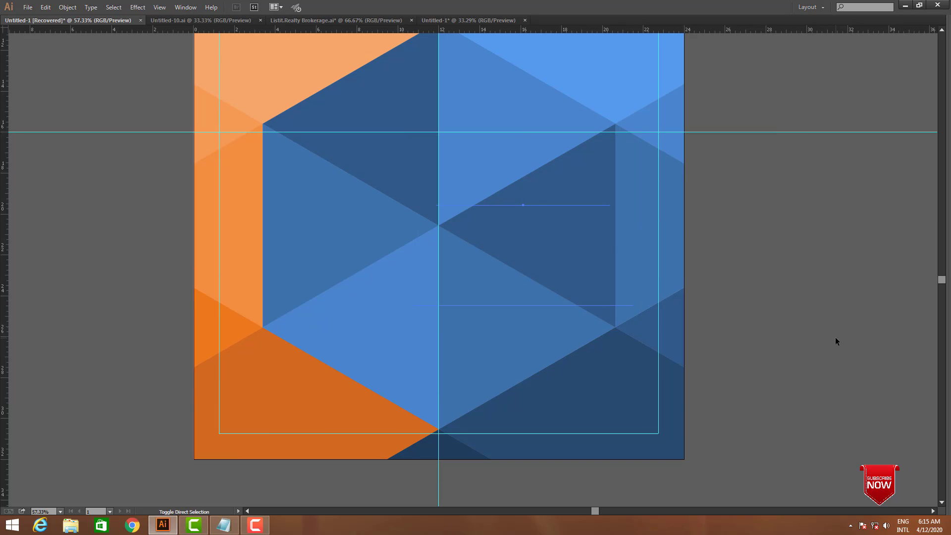
{"action": "key", "text": "ctrl+minus"}
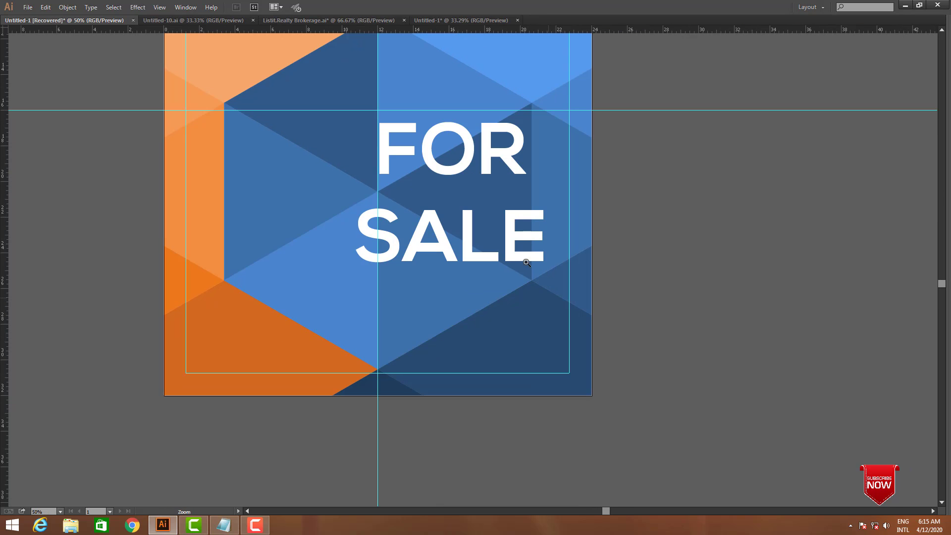
- Left-align the FOR SALE lines and resize the text to about 8.09 × 7.23 in, just right of the vertical guide
{"action": "key", "text": "ctrl+shift+l"}
{"action": "left_click_drag", "start_coordinate": [525, 237], "coordinate": [441, 236]}
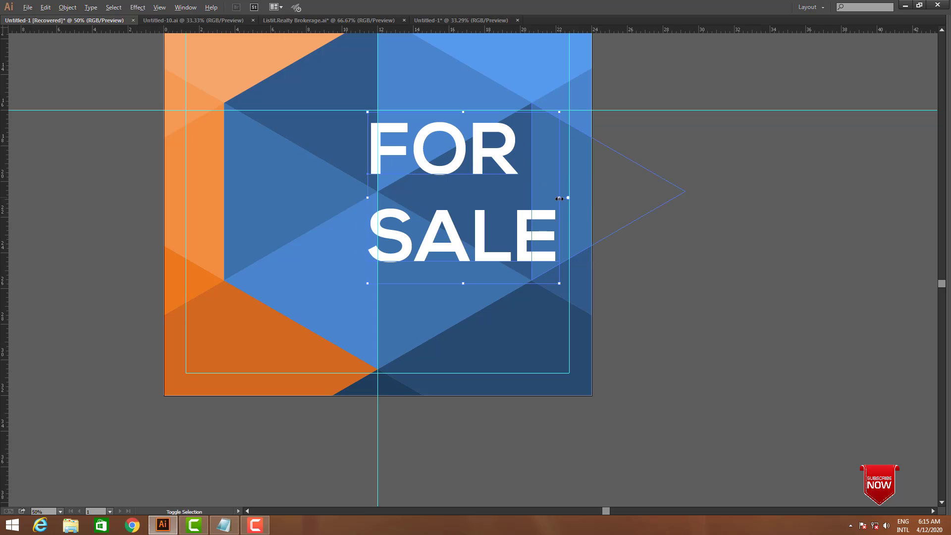
{"action": "left_click_drag", "start_coordinate": [559, 198], "coordinate": [536, 197]}
- Change the font of the FOR SALE text to Proxima Nova Bold
{"action": "key", "text": "Tab"}
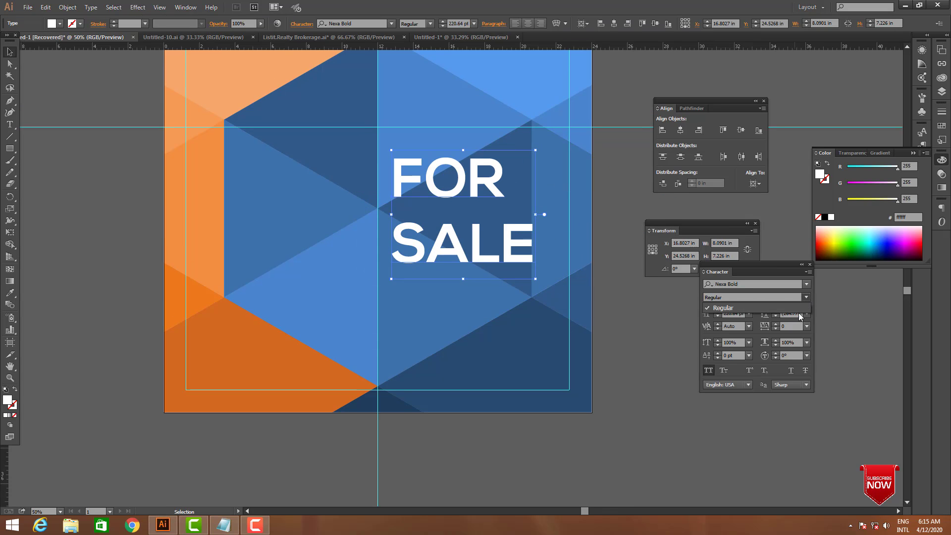
{"action": "left_click", "coordinate": [743, 284]}
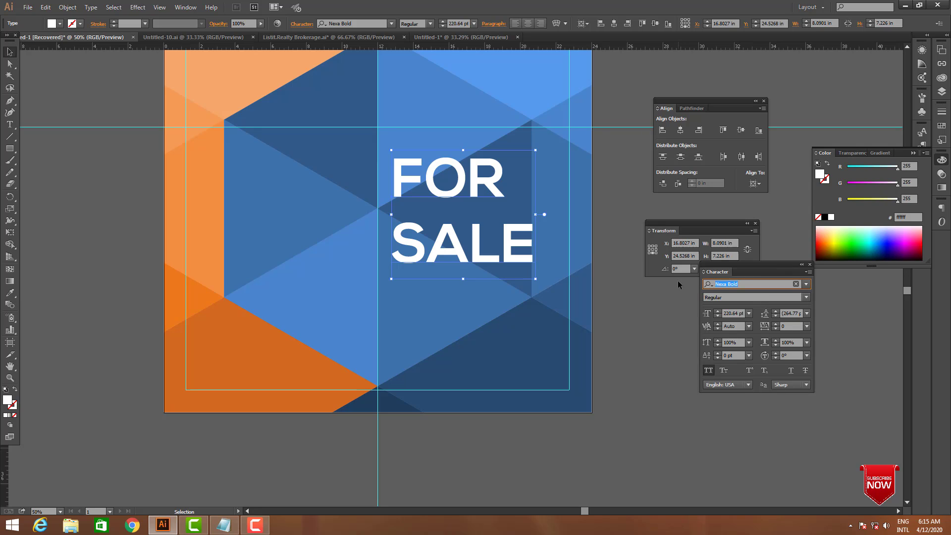
{"action": "type", "text": "prox"}
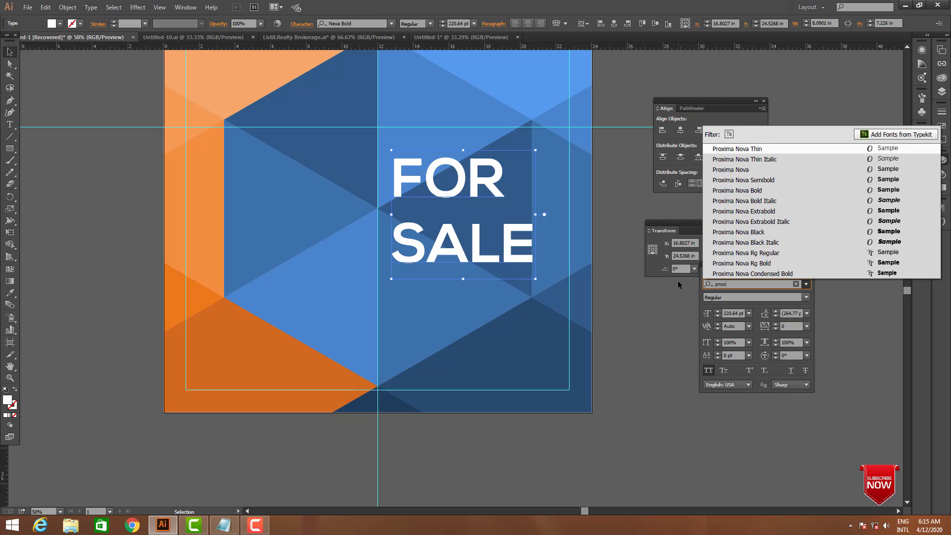
{"action": "left_click", "coordinate": [743, 190]}
{"action": "key", "text": "Tab"}
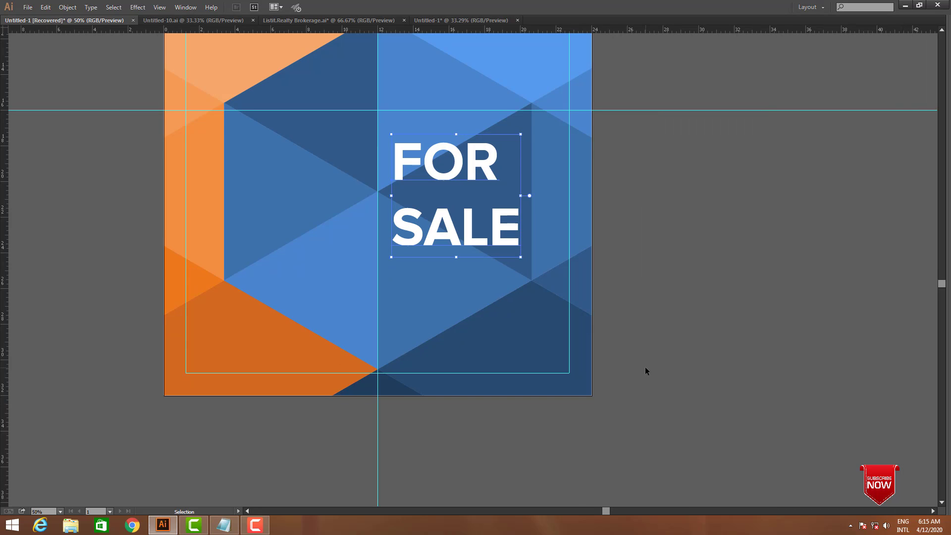
{"action": "left_click", "coordinate": [645, 366]}
- Tighten the FOR SALE leading to 219 pt and enlarge the text to about 9.98 × 8.56 in beside the vertical guide
{"action": "key", "text": "Tab"}
{"action": "left_click", "coordinate": [511, 258]}
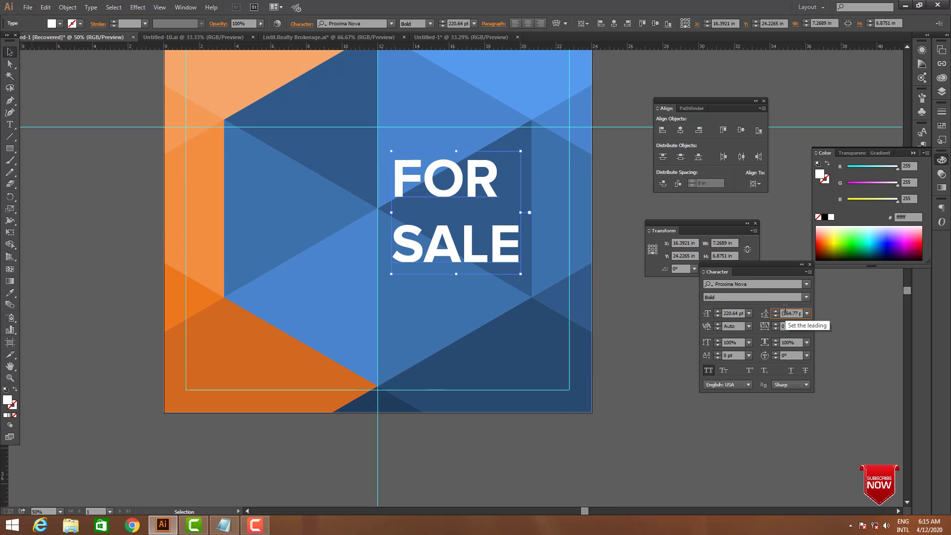
{"action": "scroll", "coordinate": [786, 310], "scroll_direction": "down", "scroll_amount": 20}
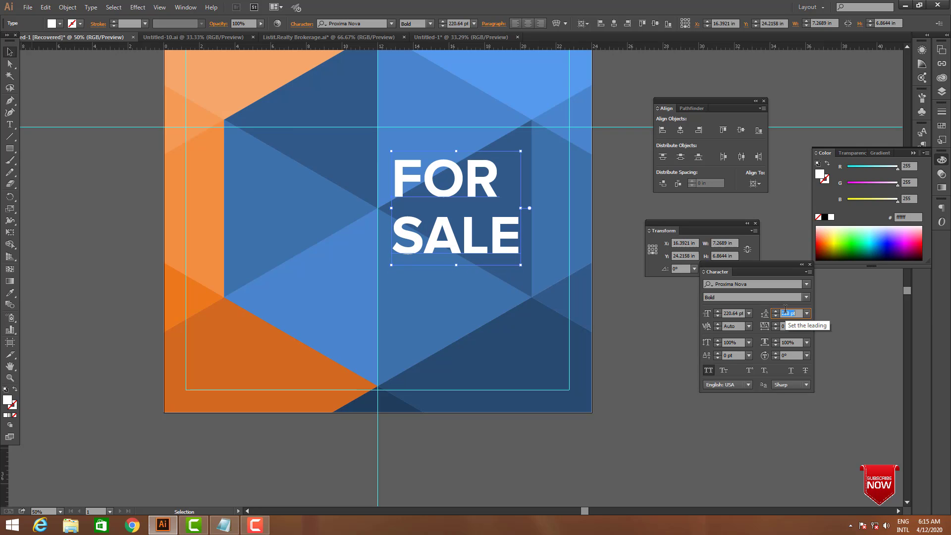
{"action": "key", "text": "Tab"}
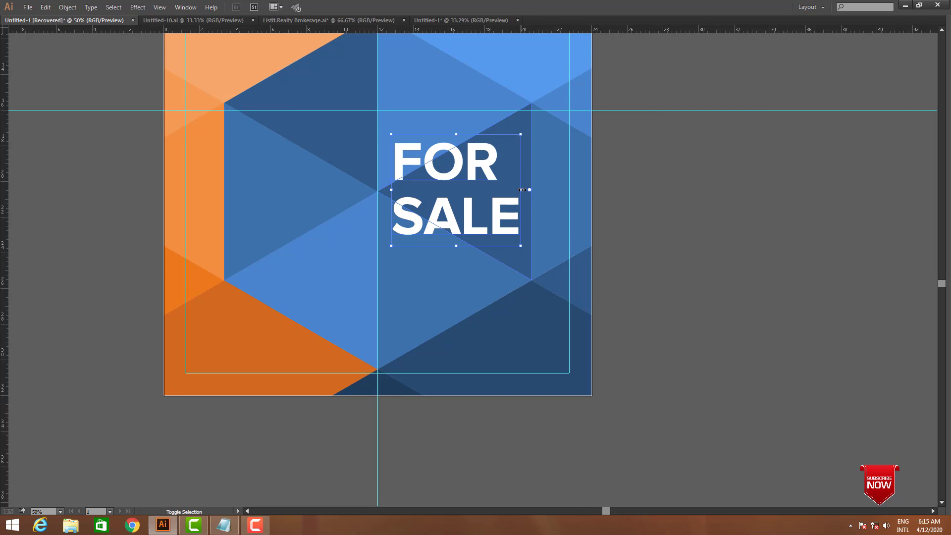
{"action": "left_click_drag", "start_coordinate": [520, 190], "coordinate": [574, 191]}
{"action": "left_click_drag", "start_coordinate": [506, 223], "coordinate": [492, 223]}
{"action": "left_click", "coordinate": [730, 322]}
- Move the photo of the man from the pasteboard onto the artboard's left half and bring it to the front
{"action": "left_click", "coordinate": [551, 282], "text": "ctrl+alt"}
{"action": "left_click", "coordinate": [550, 282], "text": "ctrl+alt"}
{"action": "left_click", "coordinate": [551, 282], "text": "ctrl+alt"}
{"action": "left_click", "coordinate": [550, 281], "text": "ctrl+alt"}
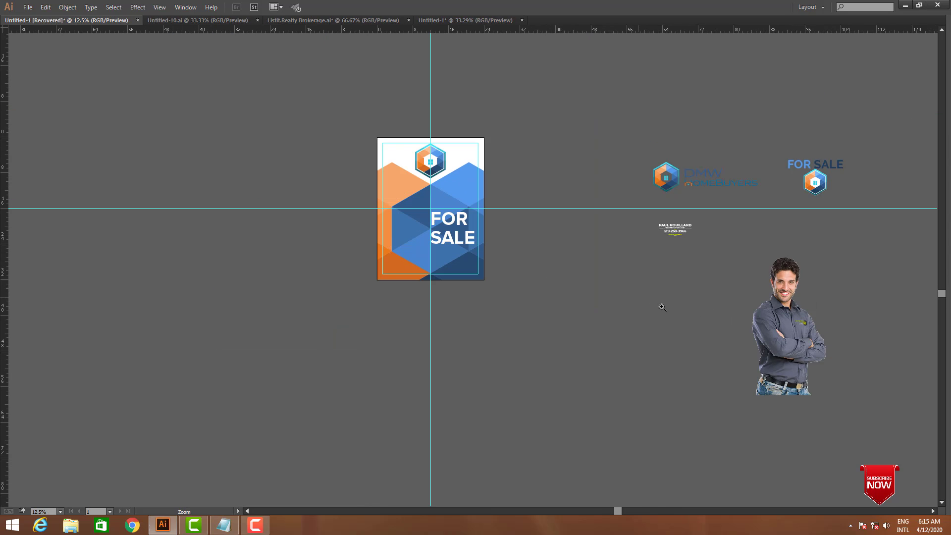
{"action": "left_click_drag", "start_coordinate": [664, 305], "coordinate": [645, 340]}
{"action": "mouse_move", "coordinate": [760, 367]}
{"action": "left_mouse_down"}
{"action": "mouse_move", "coordinate": [397, 270]}
{"action": "mouse_move", "coordinate": [369, 249]}
{"action": "left_mouse_up"}
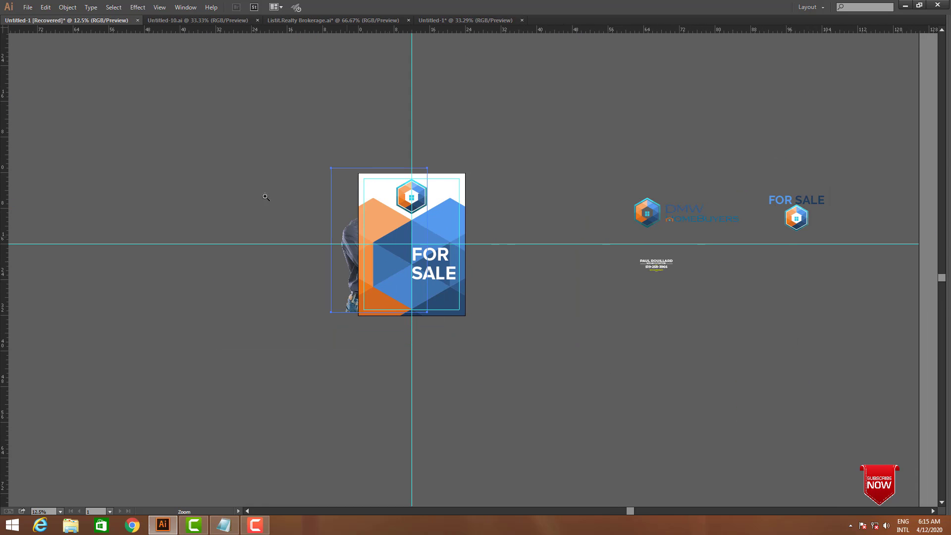
{"action": "left_click_drag", "start_coordinate": [225, 173], "coordinate": [547, 371]}
{"action": "key", "text": "ctrl+shift+bracketright"}
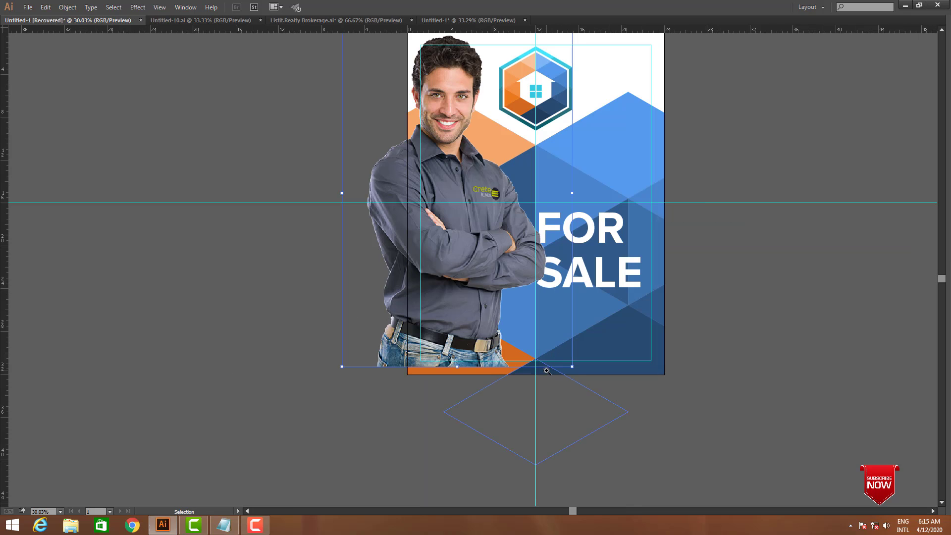
- Scale the man's photo down and stand it on the artboard's lower edge, left of FOR SALE, with his head below the logo
{"action": "left_click_drag", "start_coordinate": [809, 415], "coordinate": [797, 475]}
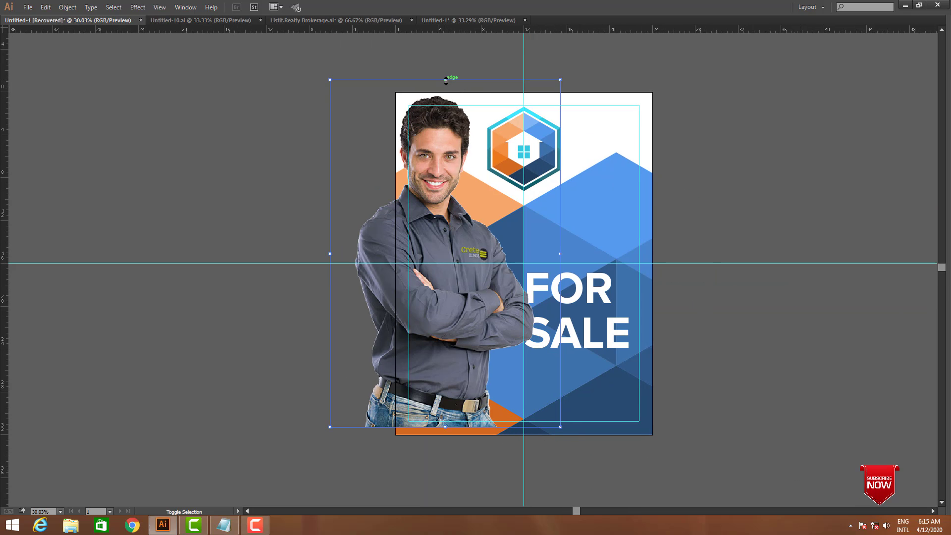
{"action": "left_click_drag", "start_coordinate": [446, 80], "coordinate": [445, 219]}
{"action": "left_click_drag", "start_coordinate": [476, 369], "coordinate": [492, 377]}
{"action": "left_click", "coordinate": [720, 379]}
{"action": "left_click_drag", "start_coordinate": [721, 379], "coordinate": [649, 379]}
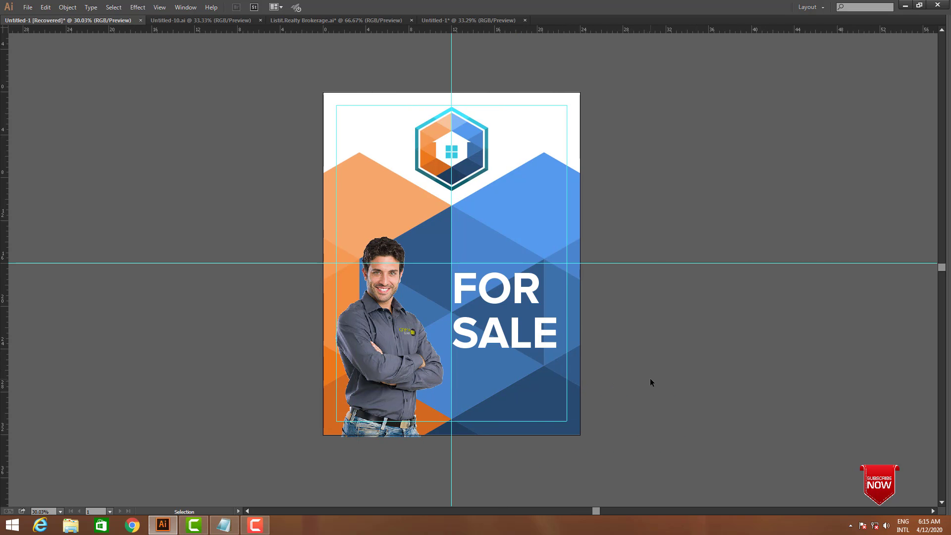
{"action": "left_click", "coordinate": [402, 307]}
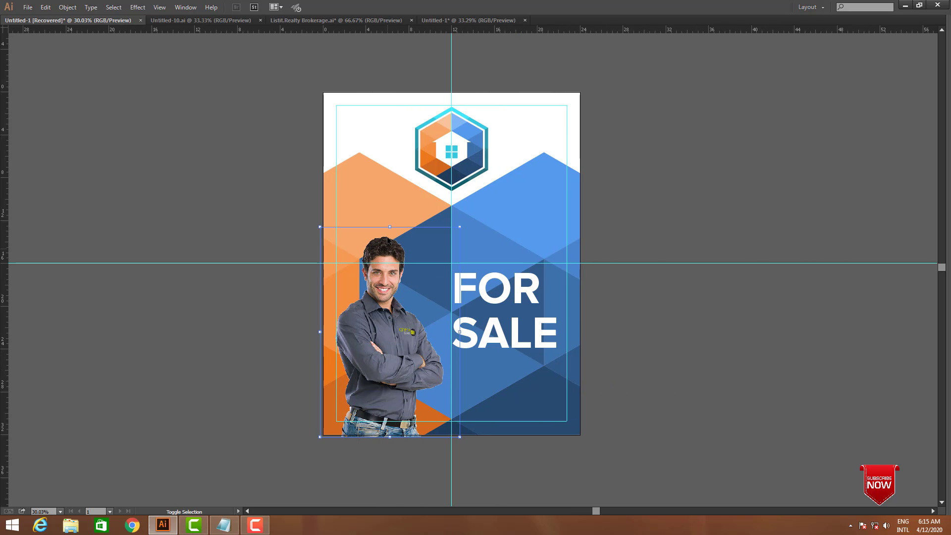
{"action": "left_click_drag", "start_coordinate": [390, 227], "coordinate": [393, 179]}
{"action": "left_click_drag", "start_coordinate": [392, 320], "coordinate": [399, 319]}
- Shift the FOR SALE text right so that SALE ends at the right margin guide, clear of the man's arm
{"action": "left_click", "coordinate": [550, 336]}
{"action": "left_click_drag", "start_coordinate": [532, 328], "coordinate": [551, 330]}
{"action": "left_click", "coordinate": [597, 339]}
{"action": "left_click", "coordinate": [625, 355]}
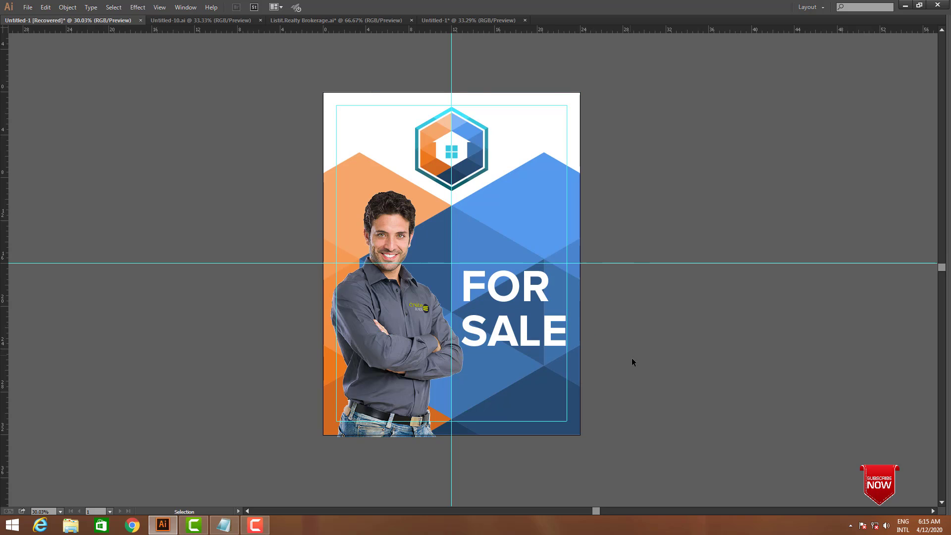
- Recolour the upper, right and lower hexagon facets around FOR SALE with the dark navy 203c5c sampled from the logo
{"action": "left_click_drag", "start_coordinate": [648, 371], "coordinate": [640, 344]}
{"action": "key", "text": "Tab"}
{"action": "left_click", "coordinate": [11, 64]}
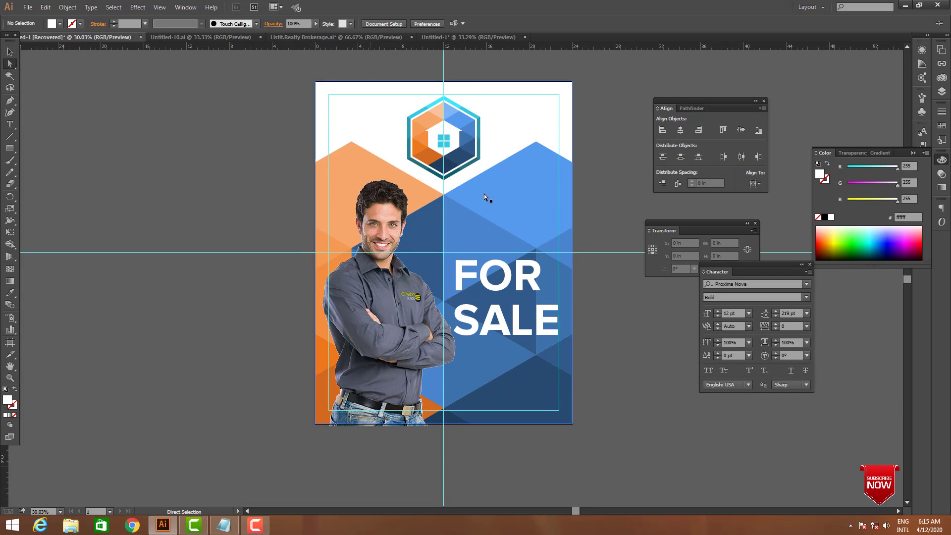
{"action": "left_click", "coordinate": [467, 235]}
{"action": "left_click", "coordinate": [515, 240]}
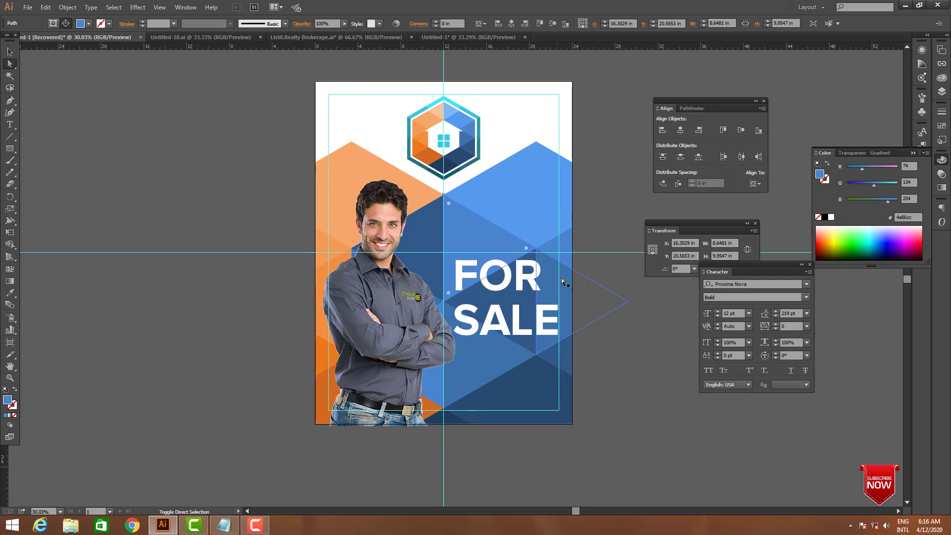
{"action": "left_click", "coordinate": [504, 352], "text": "shift"}
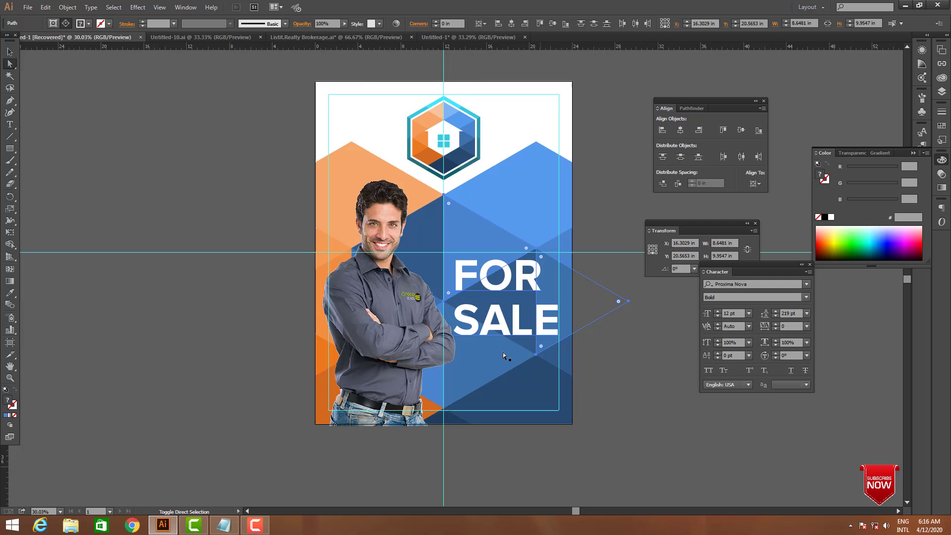
{"action": "left_click", "coordinate": [10, 293]}
{"action": "left_click", "coordinate": [458, 157]}
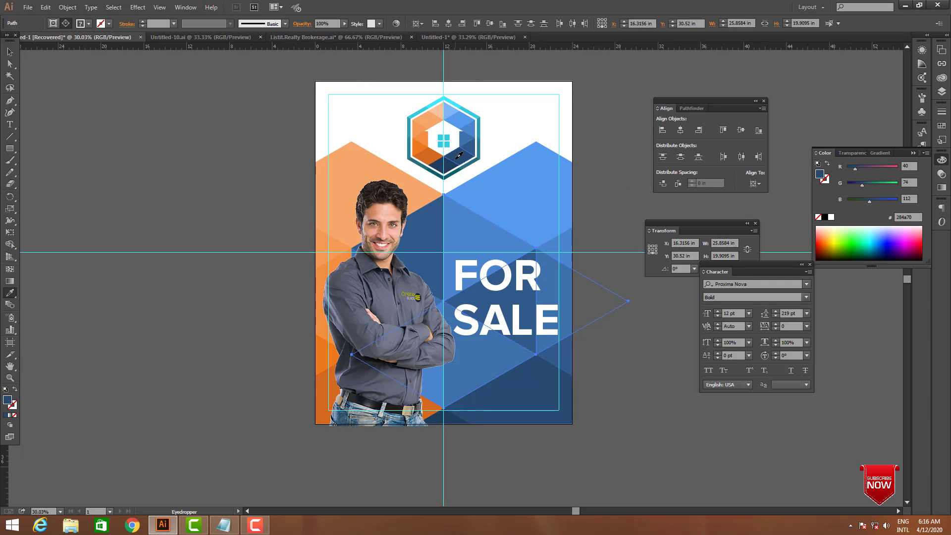
{"action": "left_click", "coordinate": [447, 165]}
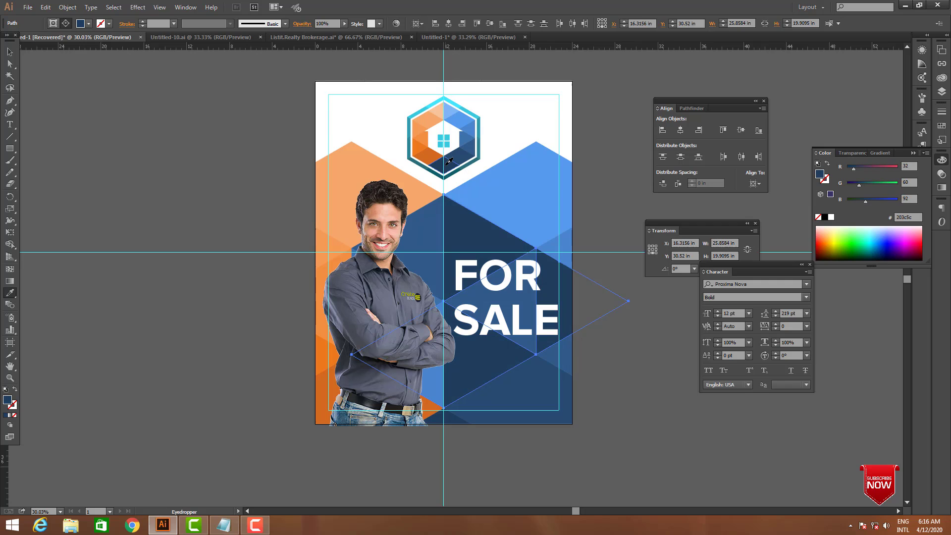
{"action": "key", "text": "v"}
{"action": "left_click", "coordinate": [645, 309]}
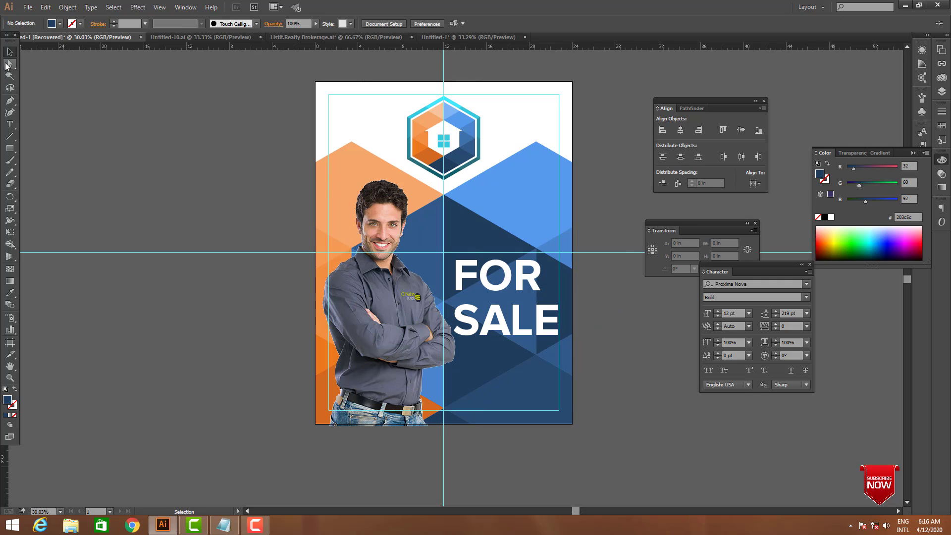
- Temporarily hide FOR SALE, recolour the triangular facet behind it with the neighbouring navy 203c5c, and show the text again
{"action": "left_click", "coordinate": [10, 64]}
{"action": "left_click", "coordinate": [512, 280]}
{"action": "key", "text": "ctrl+3"}
{"action": "left_click", "coordinate": [517, 293]}
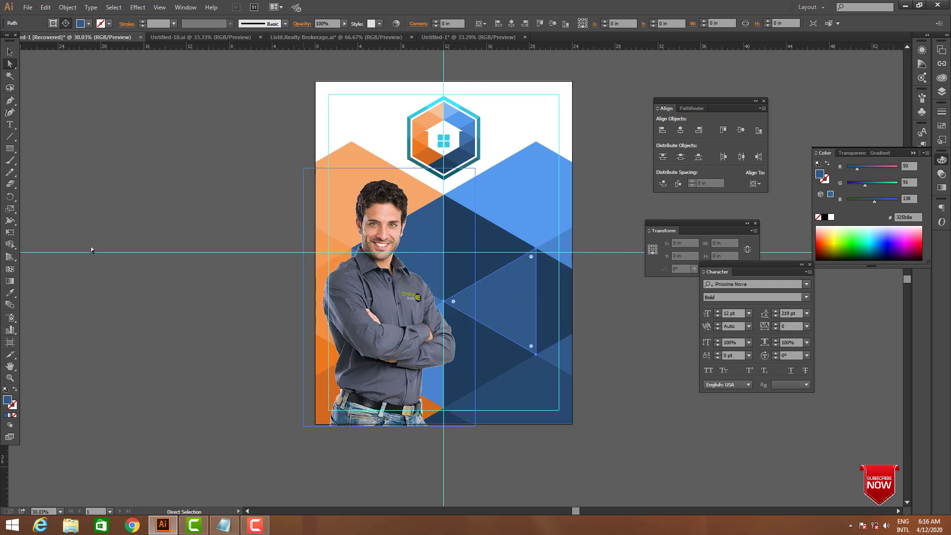
{"action": "left_click", "coordinate": [10, 293]}
{"action": "left_click", "coordinate": [496, 246]}
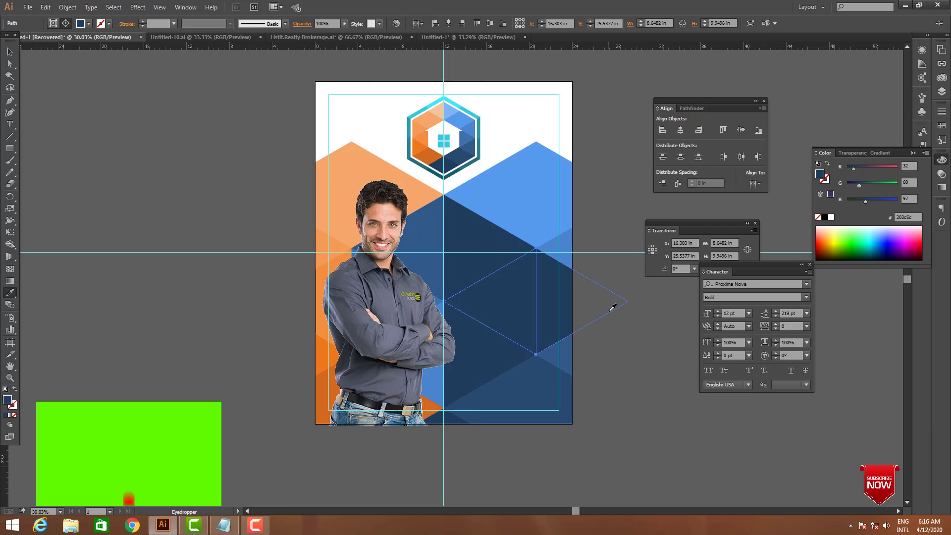
{"action": "key", "text": "v"}
{"action": "key", "text": "ctrl+alt+3"}
{"action": "left_click", "coordinate": [646, 341]}
{"action": "key", "text": "Tab"}
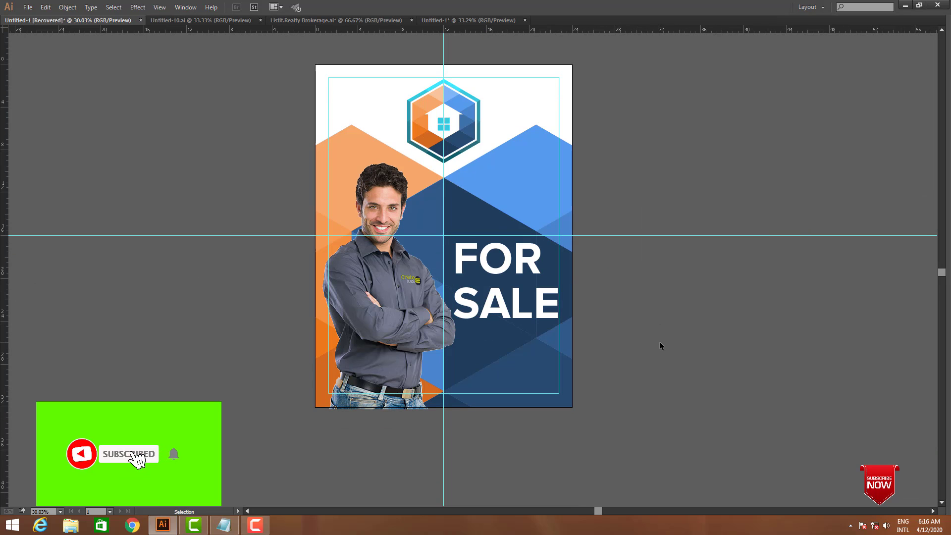
- Reduce the leading of the FOR SALE text to bring the two lines closer together
{"action": "left_click", "coordinate": [562, 318]}
{"action": "left_click", "coordinate": [520, 313]}
{"action": "key", "text": "Tab"}
{"action": "left_click", "coordinate": [791, 313]}
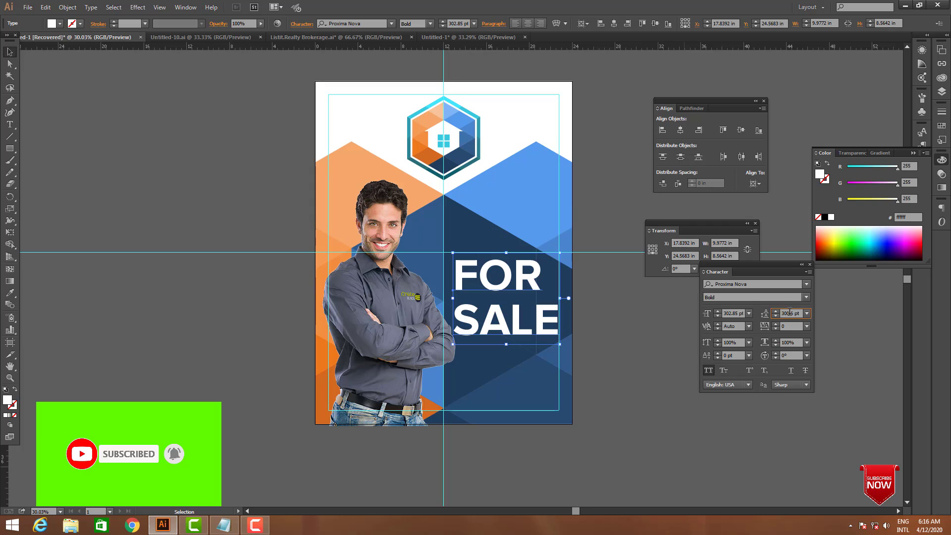
{"action": "key", "text": "Down"}
{"action": "key", "text": "Down"}
{"action": "key", "text": "Down"}
{"action": "key", "text": "Down"}
{"action": "key", "text": "Down"}
{"action": "key", "text": "Down"}
{"action": "key", "text": "Down"}
{"action": "key", "text": "Down"}
{"action": "key", "text": "Down"}
{"action": "key", "text": "Down"}
{"action": "key", "text": "Down"}
{"action": "key", "text": "Down"}
{"action": "key", "text": "Down"}
{"action": "key", "text": "Down"}
{"action": "key", "text": "Down"}
{"action": "key", "text": "Down"}
{"action": "key", "text": "Down"}
{"action": "key", "text": "Down"}
{"action": "key", "text": "Down"}
{"action": "key", "text": "Down"}
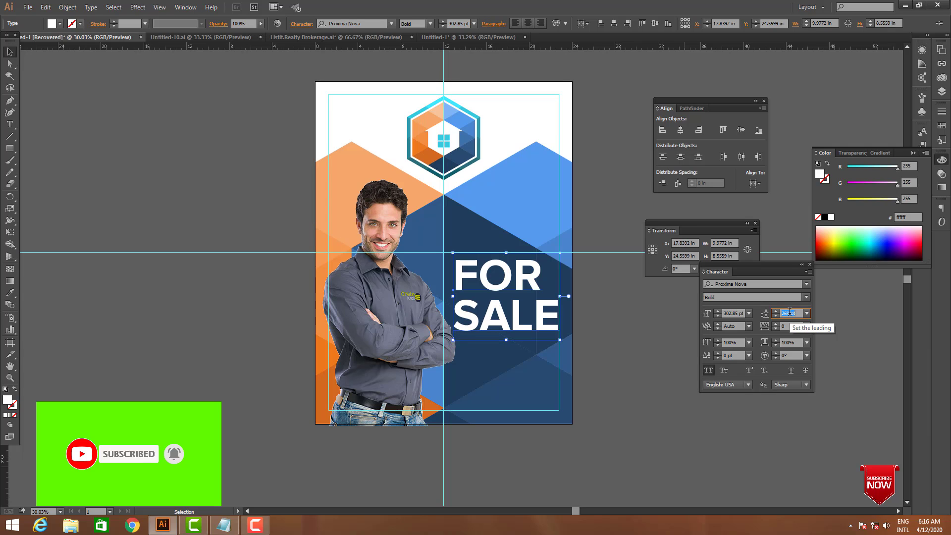
{"action": "key", "text": "Return"}
{"action": "key", "text": "Tab"}
{"action": "key", "text": "Tab"}
{"action": "left_click", "coordinate": [677, 363]}
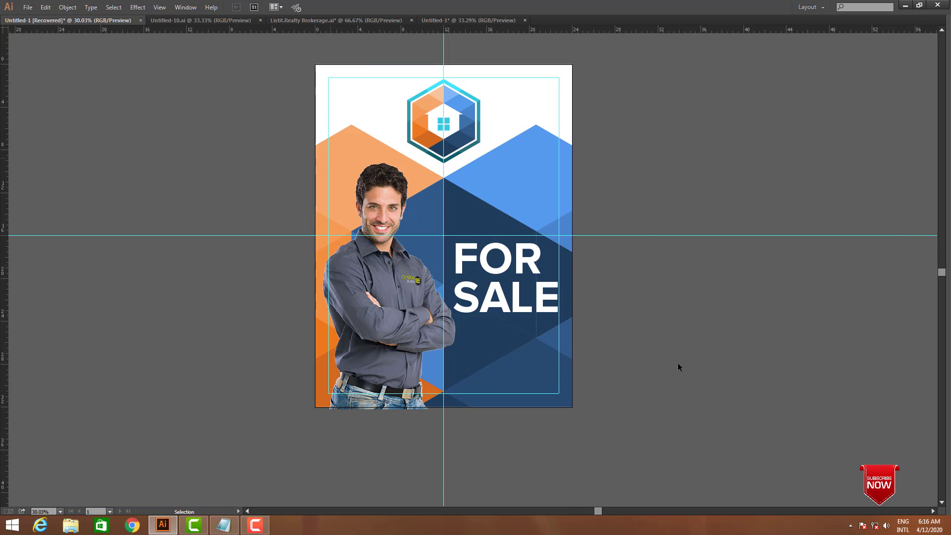
- Try to move the broker's contact block from the pasteboard to just below the artboard's lower-right corner
{"action": "left_click", "coordinate": [619, 314], "text": "ctrl+alt"}
{"action": "left_click", "coordinate": [619, 314], "text": "ctrl+alt"}
{"action": "left_click", "coordinate": [620, 315], "text": "ctrl+alt"}
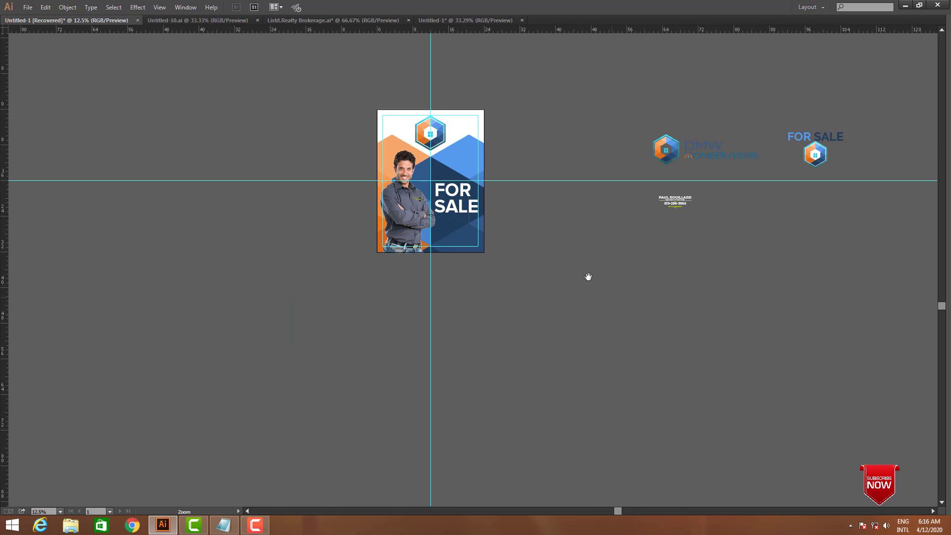
{"action": "left_click_drag", "start_coordinate": [588, 276], "coordinate": [560, 321]}
{"action": "left_click_drag", "start_coordinate": [279, 146], "coordinate": [823, 306]}
{"action": "left_click_drag", "start_coordinate": [694, 270], "coordinate": [510, 211]}
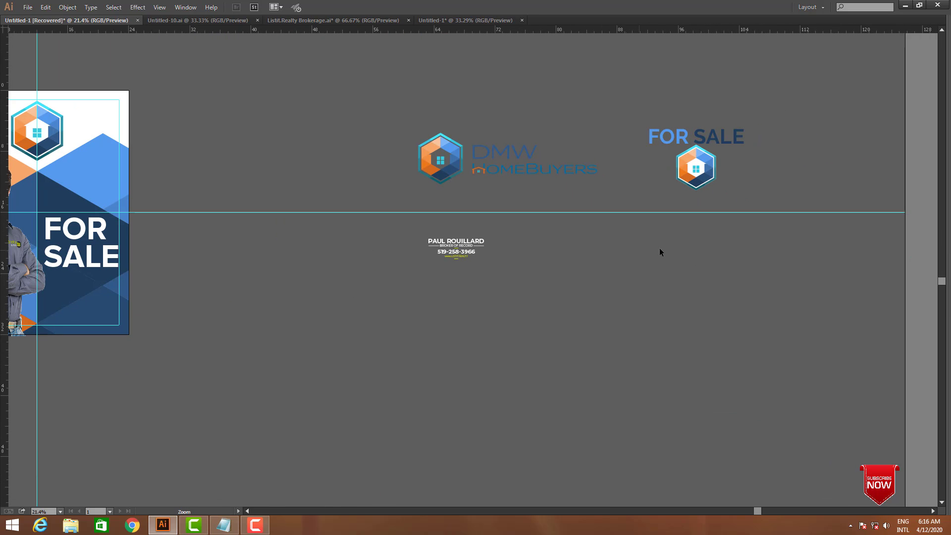
{"action": "left_click", "coordinate": [697, 173]}
{"action": "left_click", "coordinate": [575, 228]}
{"action": "left_click", "coordinate": [464, 257]}
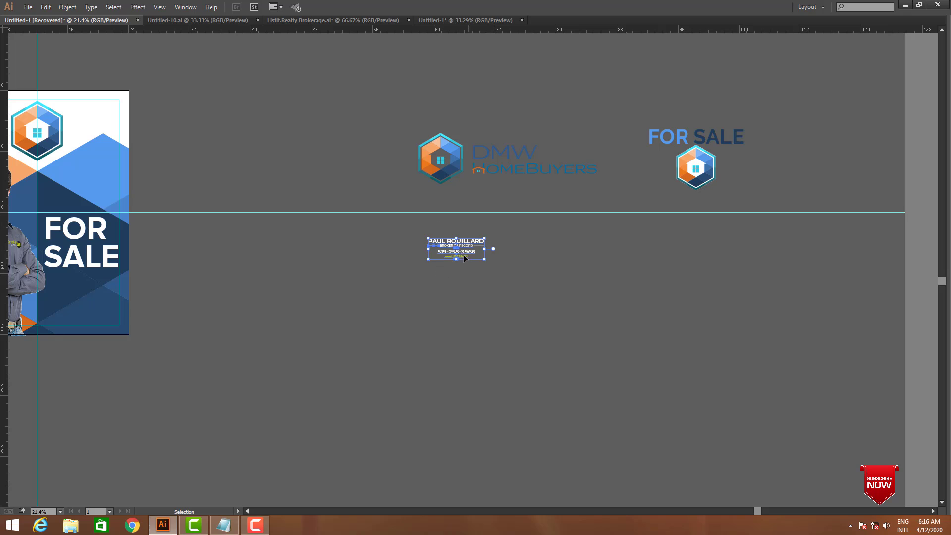
{"action": "left_click_drag", "start_coordinate": [249, 337], "coordinate": [181, 375]}
{"action": "left_click", "coordinate": [361, 322]}
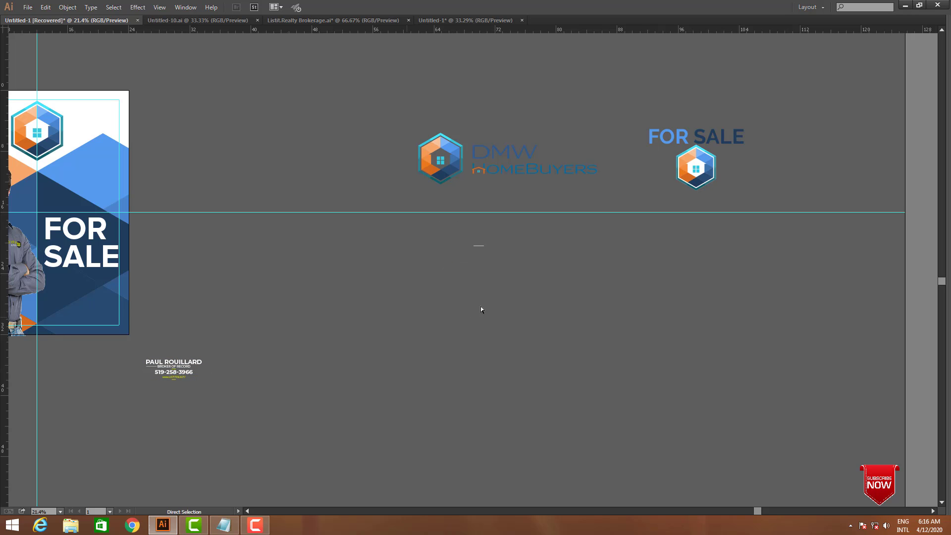
{"action": "key", "text": "ctrl+z"}
- Select the whole broker contact block with its divider lines and move it onto the artboard below the FOR SALE text
{"action": "left_click_drag", "start_coordinate": [528, 289], "coordinate": [440, 234]}
{"action": "left_click_drag", "start_coordinate": [675, 306], "coordinate": [912, 334]}
{"action": "left_click_drag", "start_coordinate": [688, 271], "coordinate": [286, 391]}
{"action": "left_click_drag", "start_coordinate": [376, 409], "coordinate": [562, 407]}
{"action": "left_click_drag", "start_coordinate": [280, 182], "coordinate": [647, 387]}
{"action": "left_click_drag", "start_coordinate": [546, 390], "coordinate": [596, 293]}
{"action": "left_click_drag", "start_coordinate": [628, 371], "coordinate": [627, 434]}
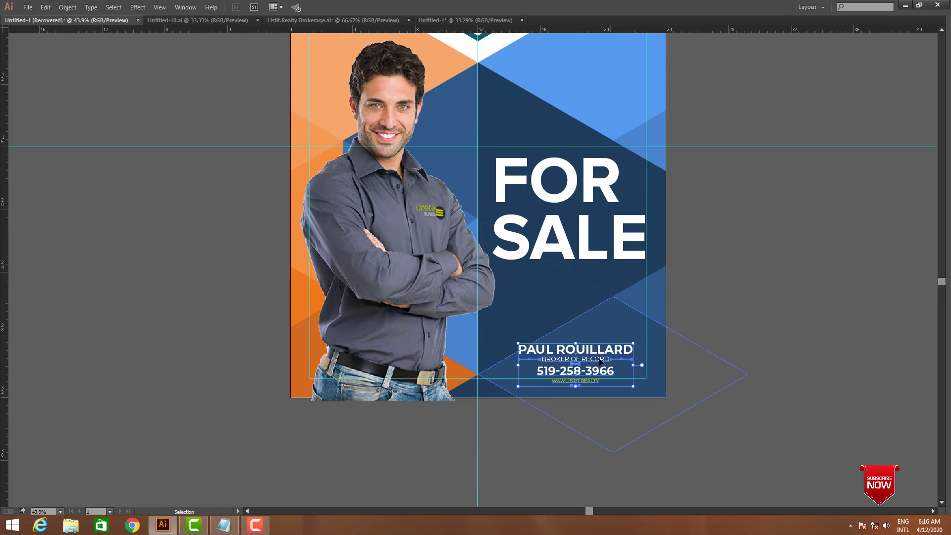
- Enlarge the broker contact block to about the width of SALE and position it just above the lower margin guide
{"action": "left_click_drag", "start_coordinate": [578, 349], "coordinate": [564, 333]}
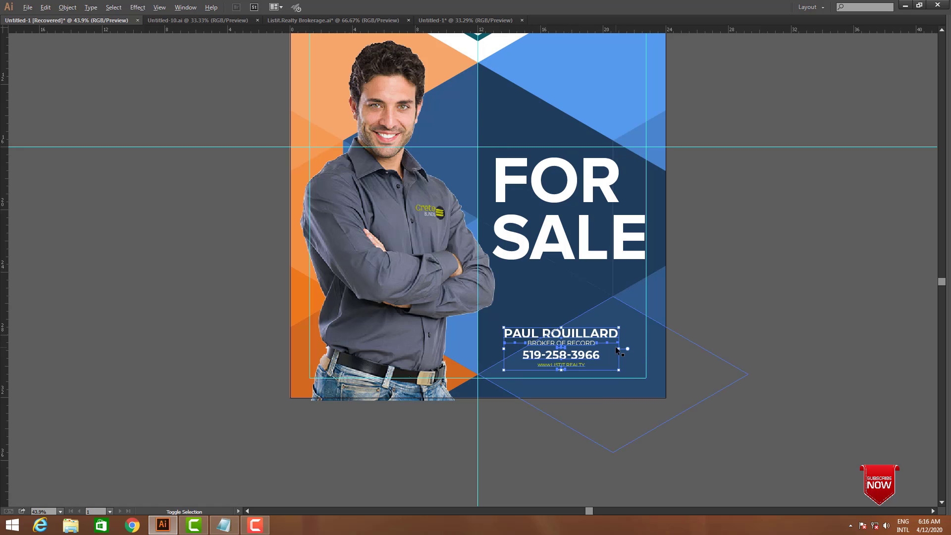
{"action": "left_click_drag", "start_coordinate": [619, 349], "coordinate": [629, 330]}
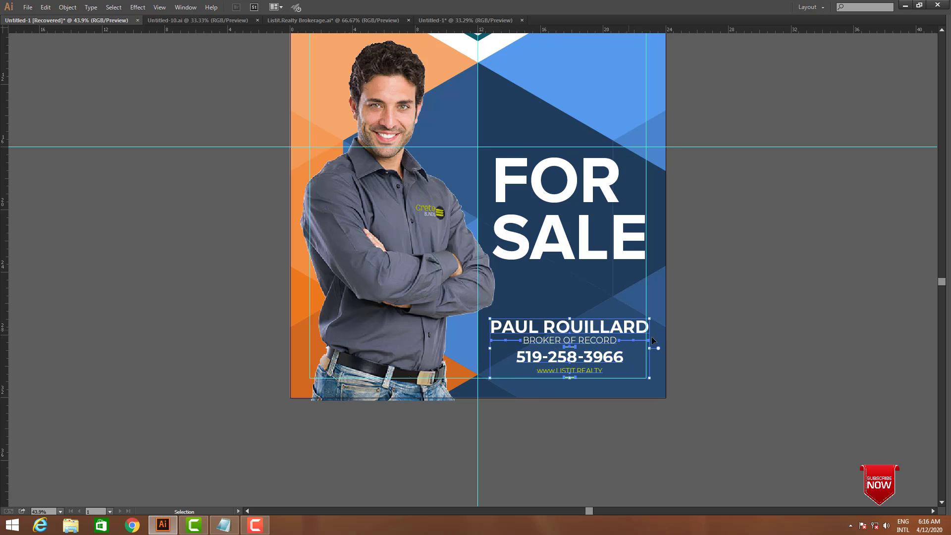
{"action": "left_click", "coordinate": [719, 338]}
{"action": "mouse_move", "coordinate": [718, 341]}
{"action": "left_mouse_down"}
{"action": "mouse_move", "coordinate": [715, 362]}
{"action": "mouse_move", "coordinate": [719, 347]}
{"action": "left_mouse_up"}
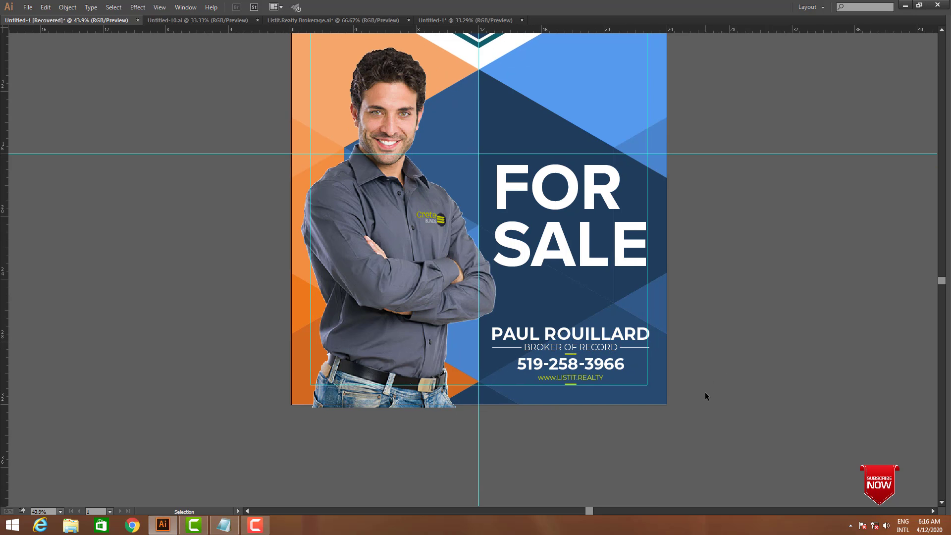
- Move the broker's name, the BROKER OF RECORD line and its divider lines slightly up from the phone number
{"action": "left_click", "coordinate": [607, 350]}
{"action": "left_click", "coordinate": [636, 346], "text": "shift"}
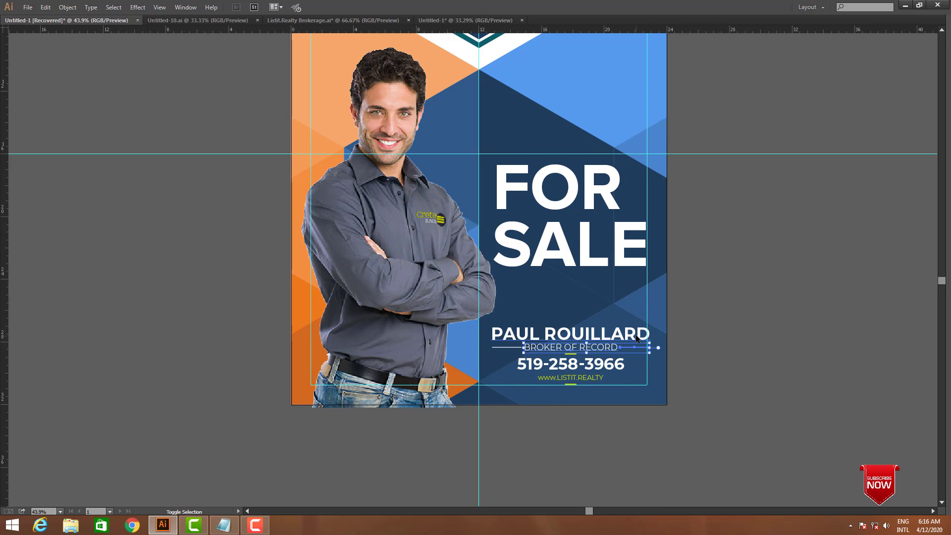
{"action": "left_click", "coordinate": [607, 337], "text": "shift"}
{"action": "left_click", "coordinate": [518, 347], "text": "shift"}
{"action": "left_click_drag", "start_coordinate": [590, 333], "coordinate": [590, 328]}
{"action": "left_click", "coordinate": [700, 370]}
- Shrink the agent photo slightly, keeping it anchored at the artboard's lower-left corner
{"action": "left_click_drag", "start_coordinate": [597, 411], "coordinate": [618, 429]}
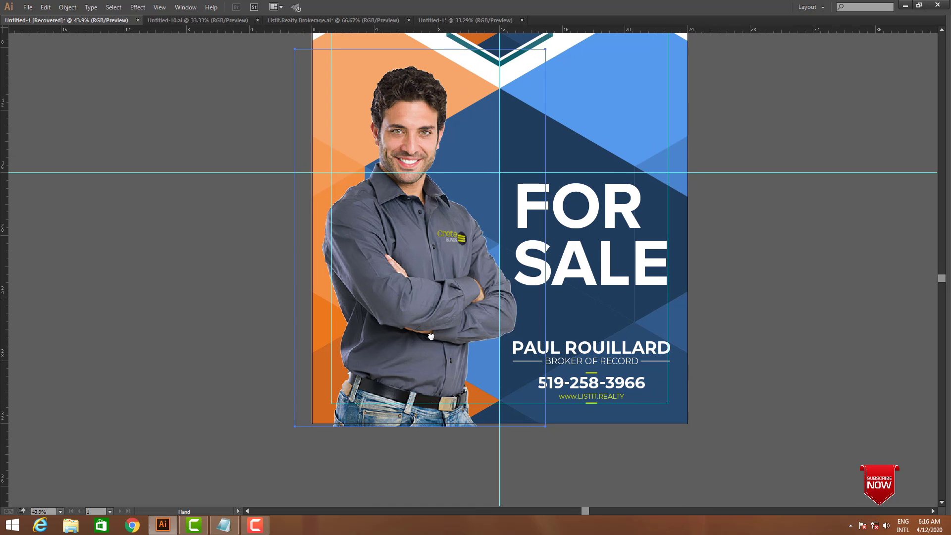
{"action": "left_click_drag", "start_coordinate": [431, 337], "coordinate": [423, 386]}
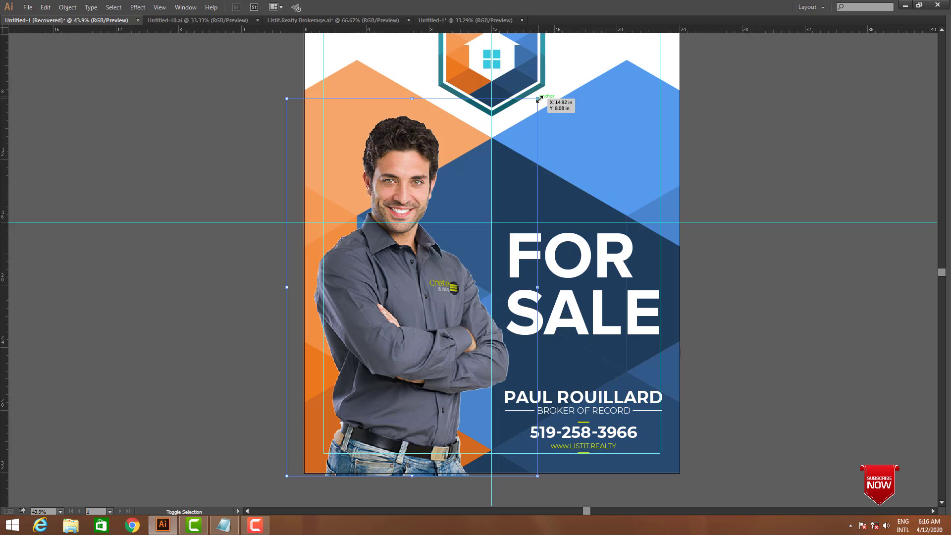
{"action": "left_click_drag", "start_coordinate": [539, 99], "coordinate": [531, 107]}
{"action": "left_click", "coordinate": [741, 234]}
{"action": "left_click_drag", "start_coordinate": [738, 274], "coordinate": [742, 251]}
{"action": "left_click", "coordinate": [478, 320]}
{"action": "left_click", "coordinate": [685, 317]}
{"action": "key", "text": "ctrl+minus"}
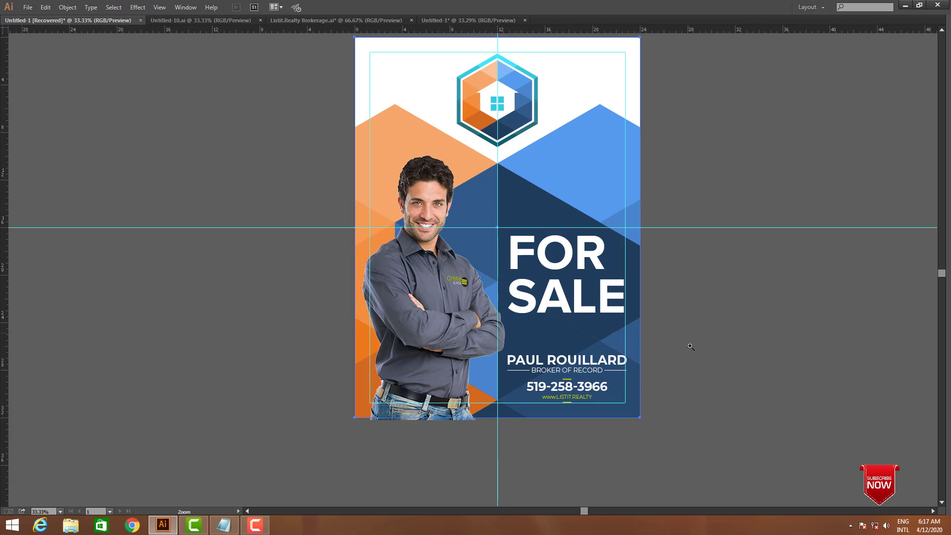
- Fill the background diamond in the sign's lower-right corner with the dark navy sampled from the diamond above FOR
{"action": "left_click", "coordinate": [139, 120]}
{"action": "key", "text": "Tab"}
{"action": "key", "text": "Tab"}
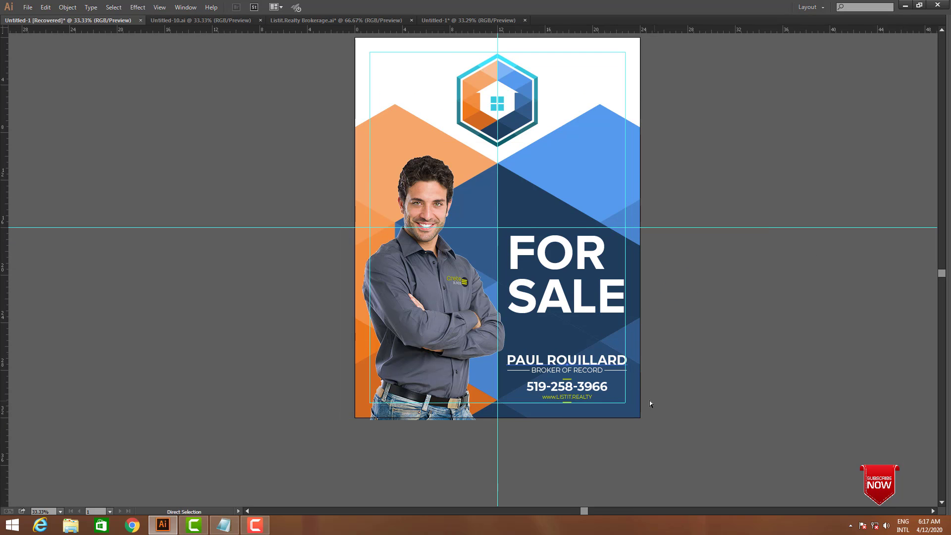
{"action": "left_click", "coordinate": [636, 388]}
{"action": "key", "text": "Tab"}
{"action": "left_click", "coordinate": [8, 298]}
{"action": "key", "text": "Tab"}
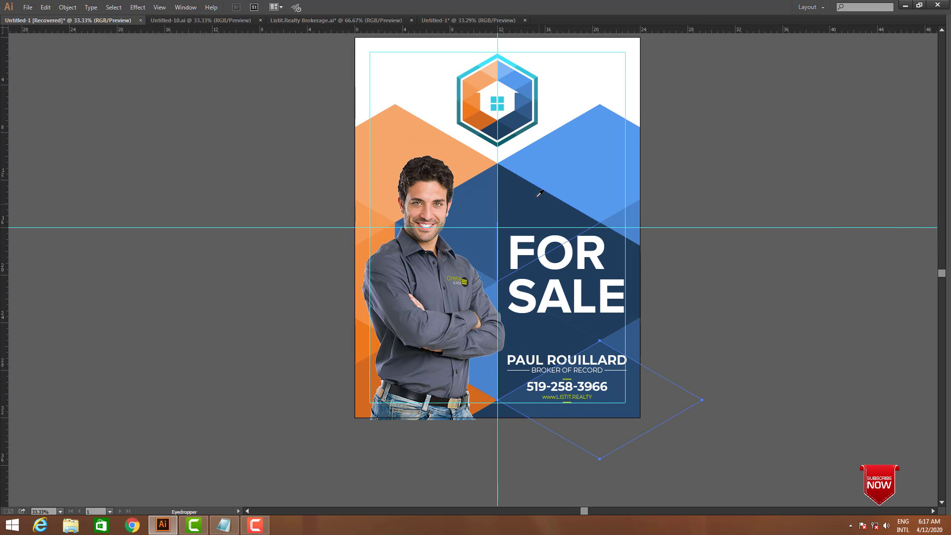
{"action": "left_click", "coordinate": [540, 193]}
{"action": "key", "text": "v"}
{"action": "left_click", "coordinate": [718, 330]}
{"action": "key", "text": "Tab"}
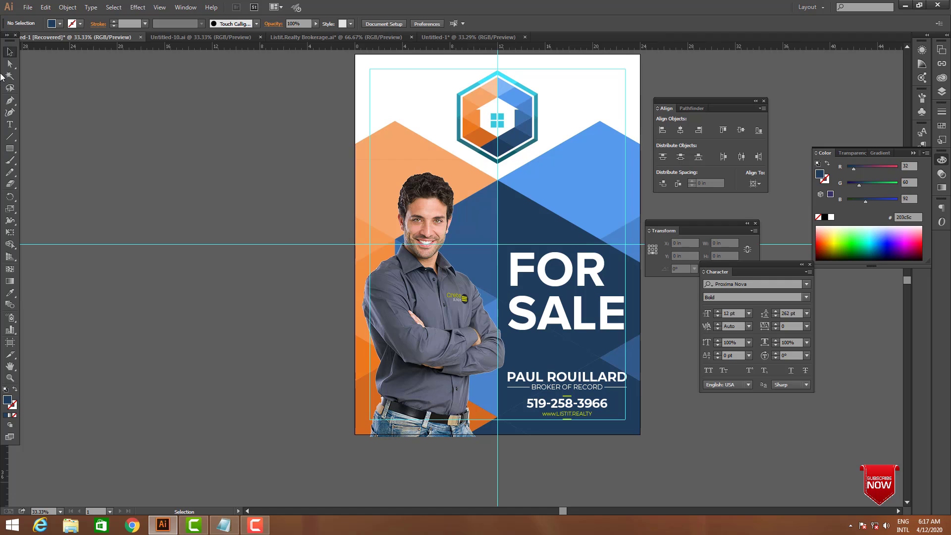
- Try filling the blue triangle at the sign's right edge beside the broker details with dark navy, and undo it
{"action": "key", "text": "a"}
{"action": "key", "text": "Tab"}
{"action": "left_click", "coordinate": [641, 337]}
{"action": "key", "text": "Tab"}
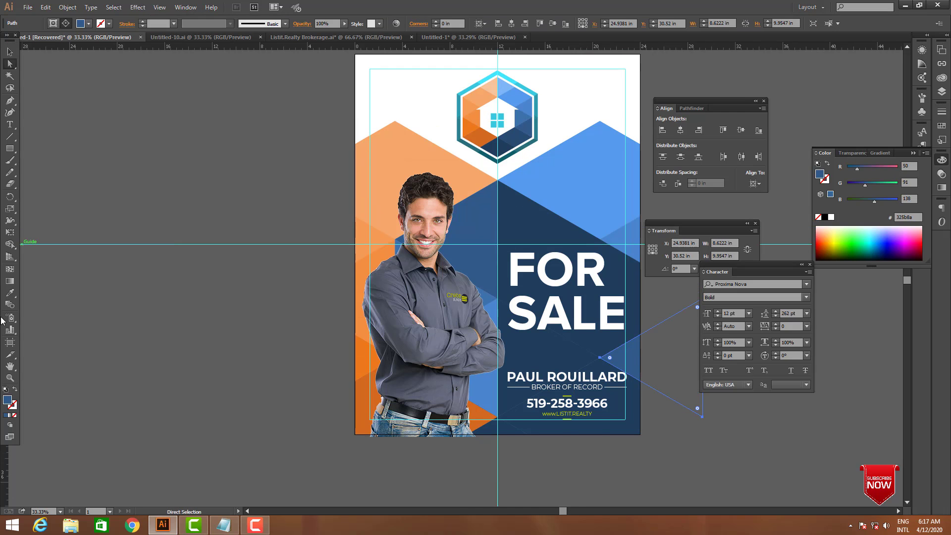
{"action": "key", "text": "Tab"}
{"action": "key", "text": "v"}
{"action": "left_click", "coordinate": [789, 316]}
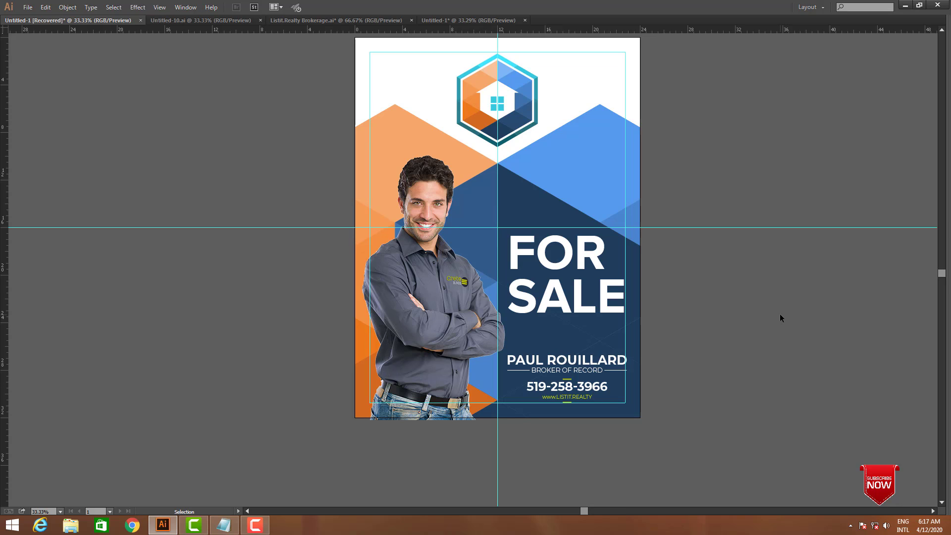
{"action": "key", "text": "ctrl+z"}
{"action": "left_click", "coordinate": [794, 318]}
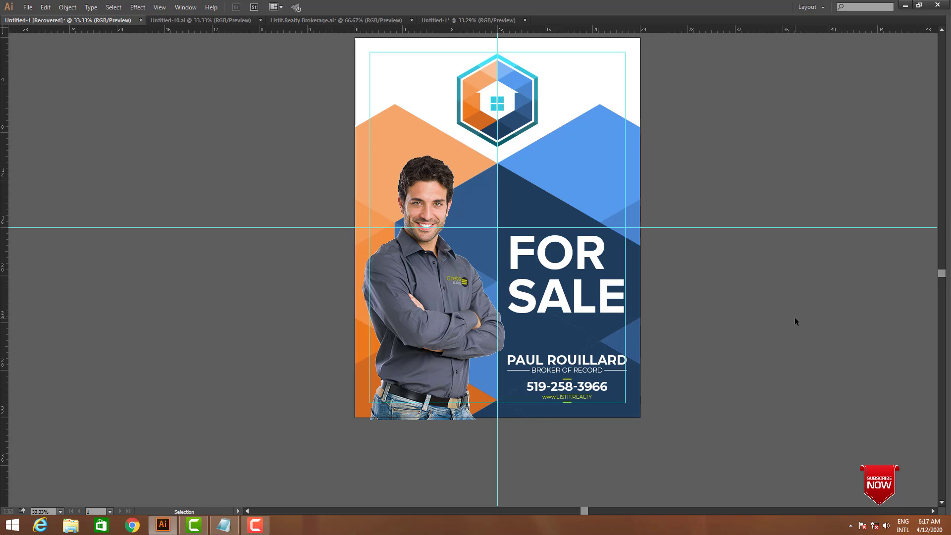
- Fill the background diamond above FOR with the mid-navy 284a70 sampled from the house logo
{"action": "scroll", "coordinate": [772, 319], "scroll_direction": "down", "scroll_amount": 1}
{"action": "left_click_drag", "start_coordinate": [362, 156], "coordinate": [789, 389]}
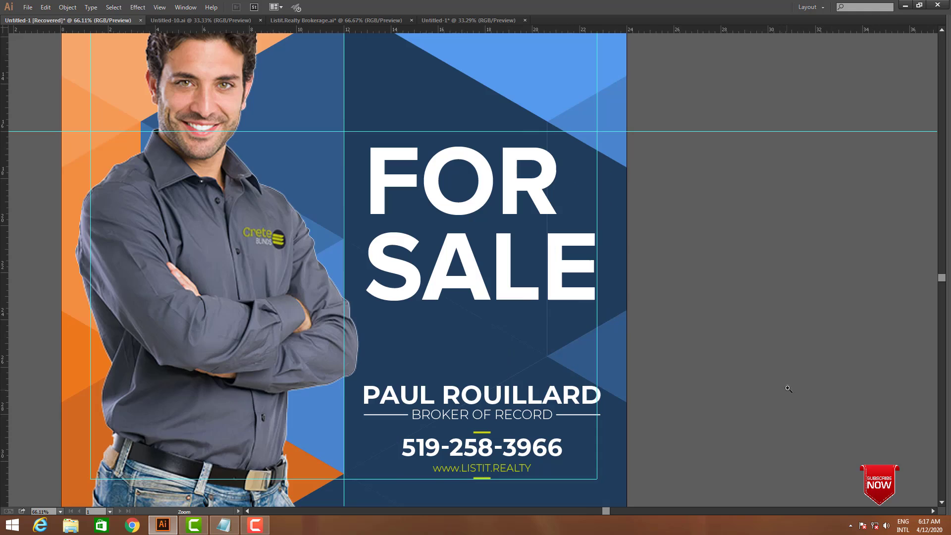
{"action": "left_click", "coordinate": [431, 221], "text": "alt"}
{"action": "key", "text": "Tab"}
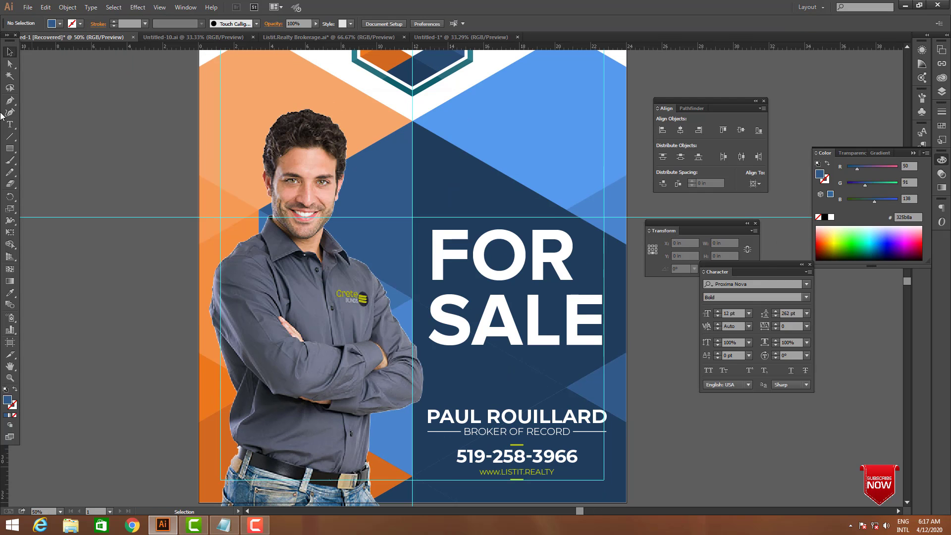
{"action": "left_click", "coordinate": [10, 64]}
{"action": "key", "text": "Tab"}
{"action": "key", "text": "Tab"}
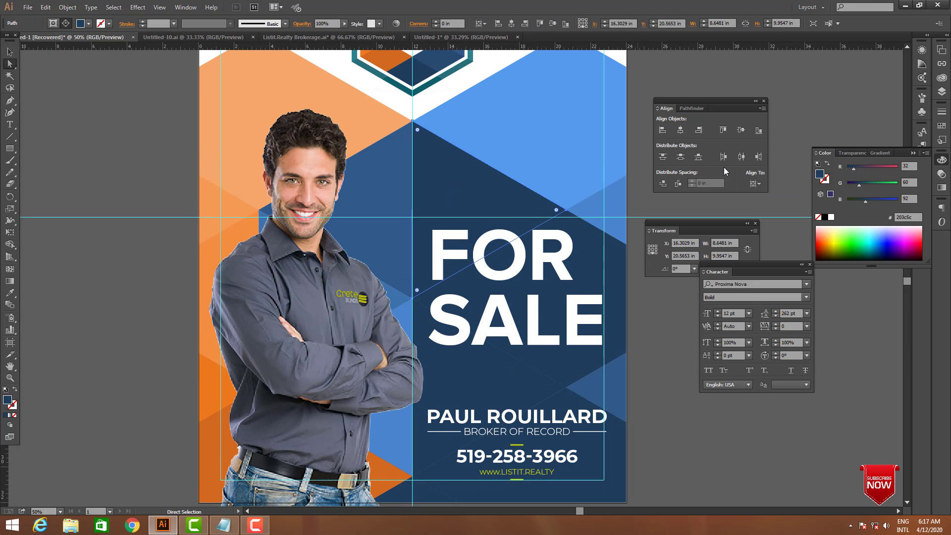
{"action": "left_click", "coordinate": [10, 293]}
{"action": "left_click", "coordinate": [452, 56]}
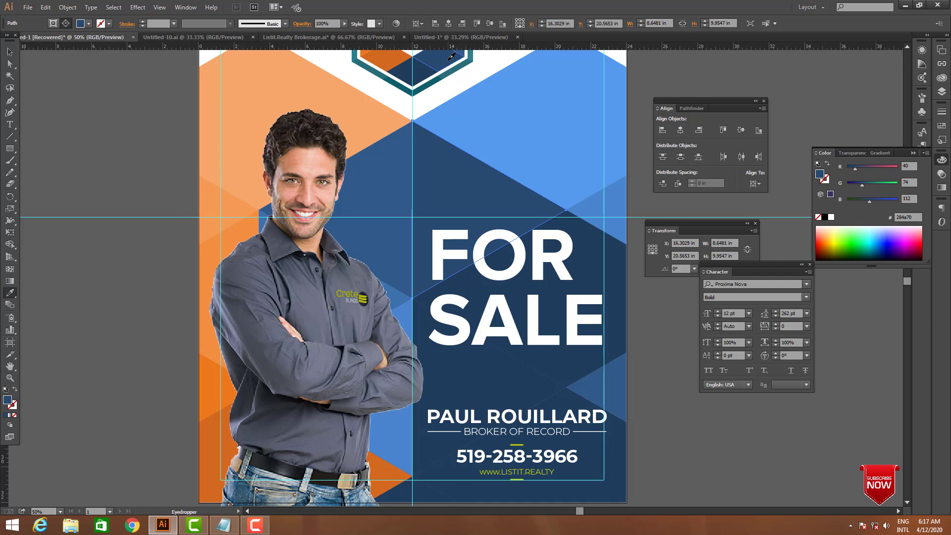
{"action": "key", "text": "Tab"}
{"action": "key", "text": "v"}
{"action": "left_click", "coordinate": [768, 296]}
{"action": "left_click_drag", "start_coordinate": [781, 311], "coordinate": [780, 292]}
- Fill the background diamond below SALE, behind the broker's name, with the mid-navy sampled from the diamond above FOR
{"action": "key", "text": "Tab"}
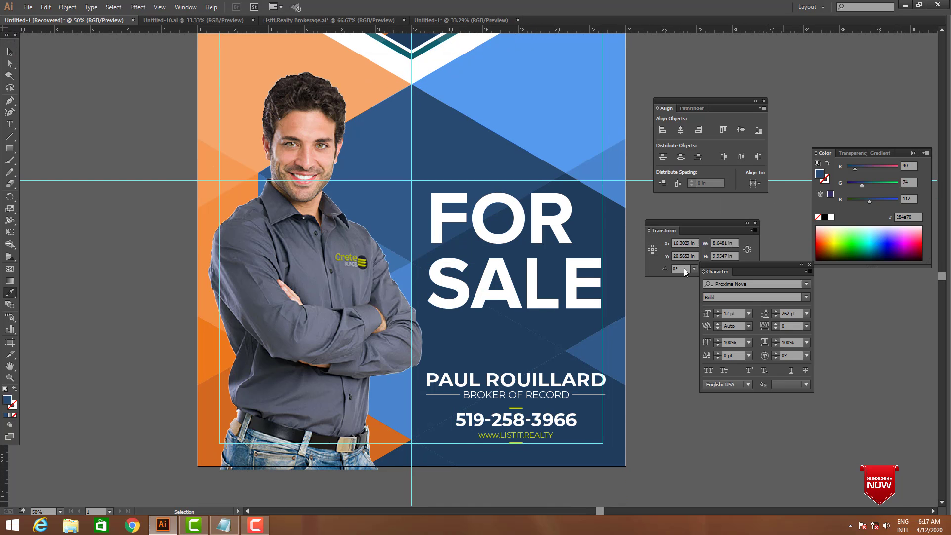
{"action": "key", "text": "a"}
{"action": "key", "text": "Tab"}
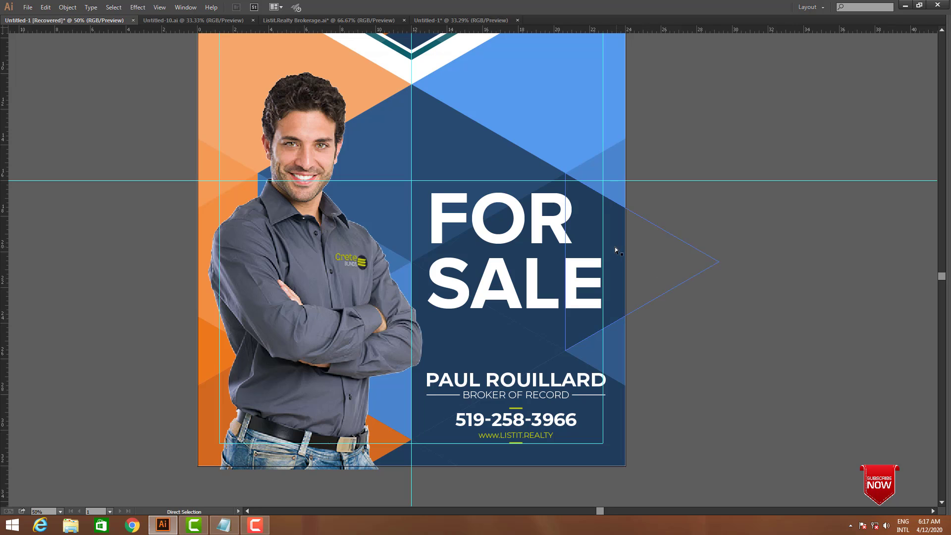
{"action": "left_click", "coordinate": [528, 347]}
{"action": "key", "text": "Tab"}
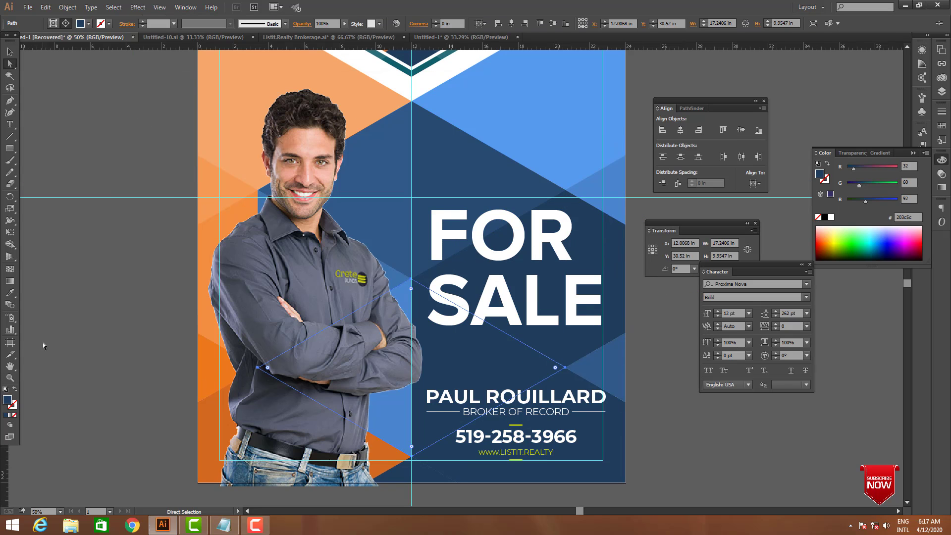
{"action": "left_click", "coordinate": [13, 296]}
{"action": "left_click", "coordinate": [474, 179]}
{"action": "key", "text": "Tab"}
{"action": "key", "text": "v"}
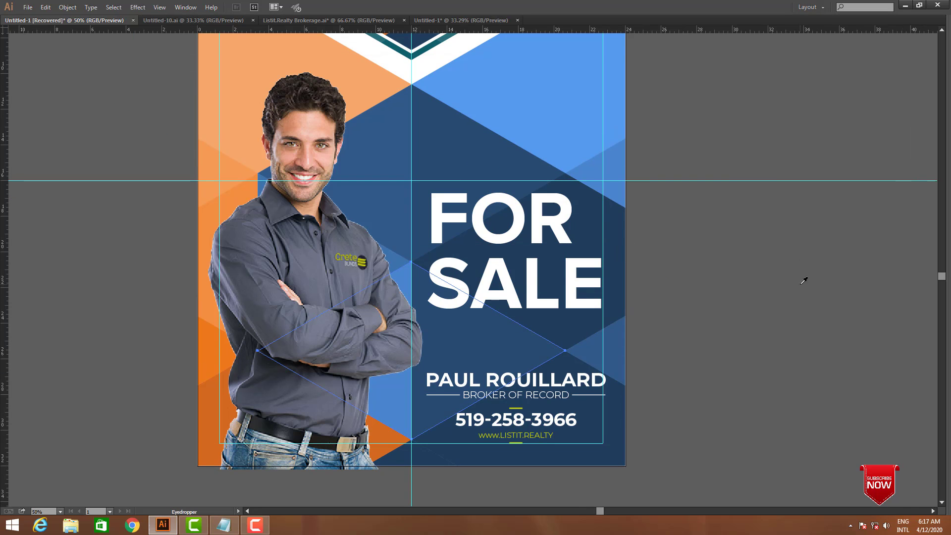
{"action": "left_click", "coordinate": [805, 278]}
{"action": "left_click_drag", "start_coordinate": [758, 344], "coordinate": [846, 339]}
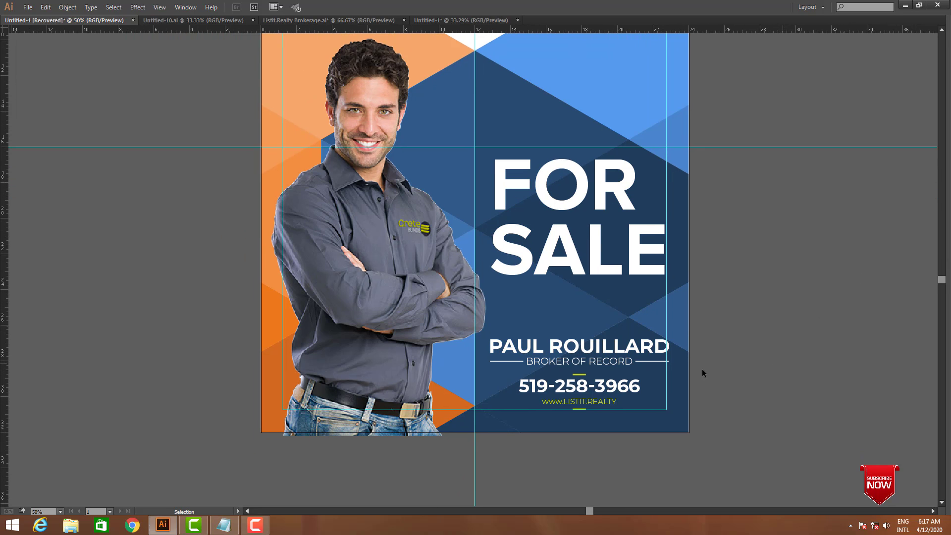
- Raise the broker's name and title with their divider lines a little further above the phone number
{"action": "left_click", "coordinate": [616, 362]}
{"action": "left_click", "coordinate": [625, 351], "text": "shift"}
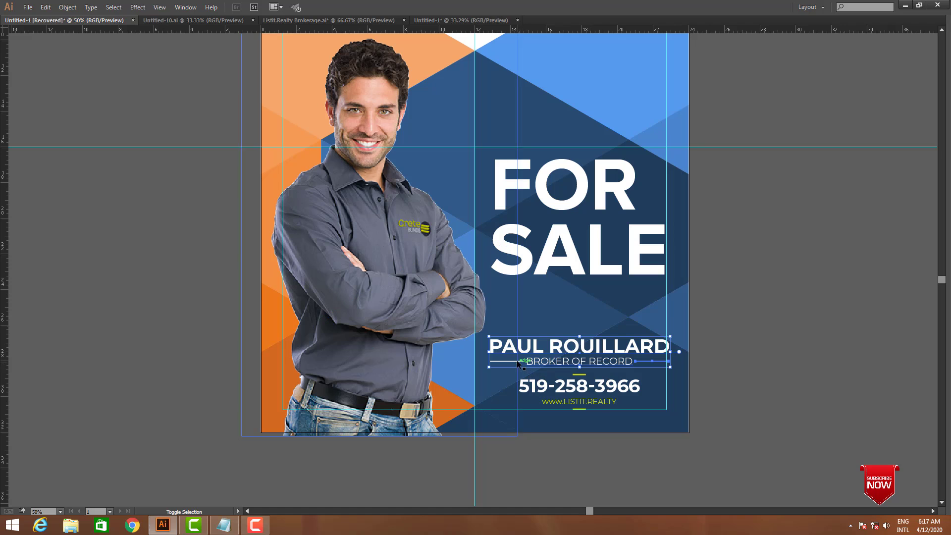
{"action": "left_click_drag", "start_coordinate": [626, 351], "coordinate": [625, 345]}
{"action": "left_click", "coordinate": [752, 352]}
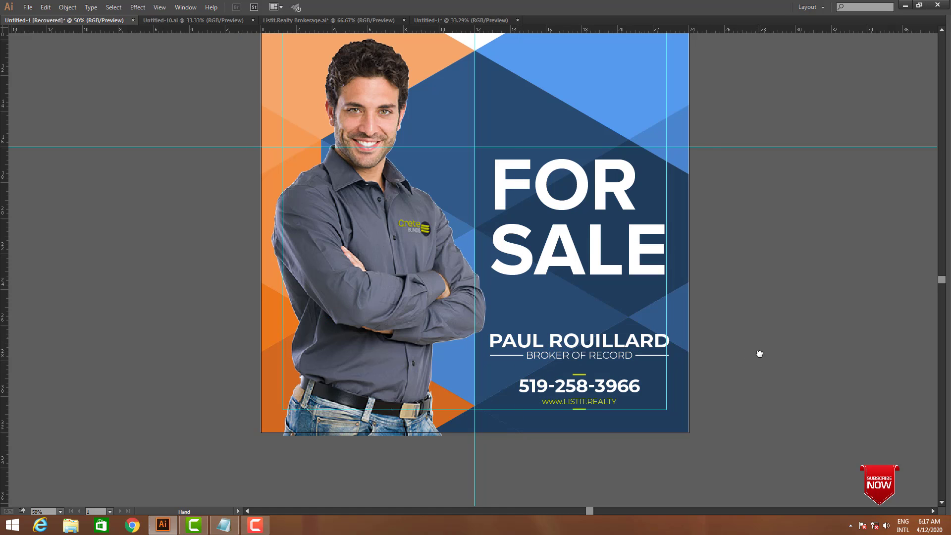
- Move the FOR SALE text slightly down, closer to the broker's name
{"action": "left_click_drag", "start_coordinate": [759, 354], "coordinate": [763, 361]}
{"action": "left_click_drag", "start_coordinate": [625, 269], "coordinate": [626, 287]}
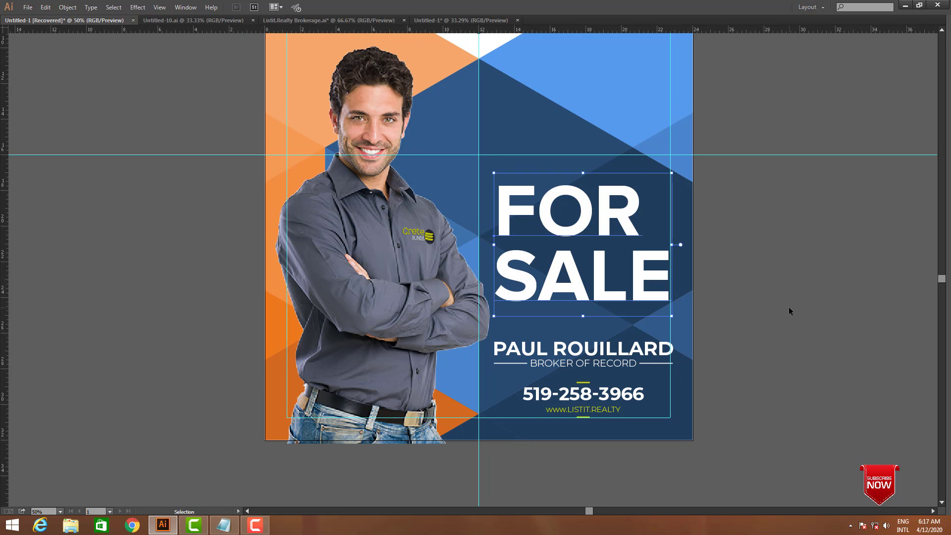
{"action": "left_click", "coordinate": [790, 308]}
{"action": "left_click_drag", "start_coordinate": [792, 312], "coordinate": [830, 297]}
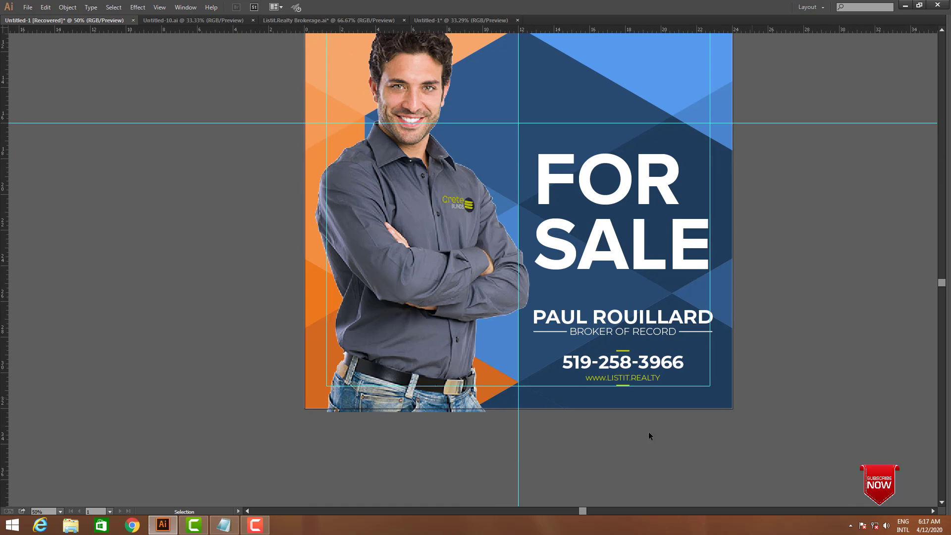
{"action": "left_click_drag", "start_coordinate": [650, 433], "coordinate": [681, 451]}
{"action": "left_click", "coordinate": [683, 281]}
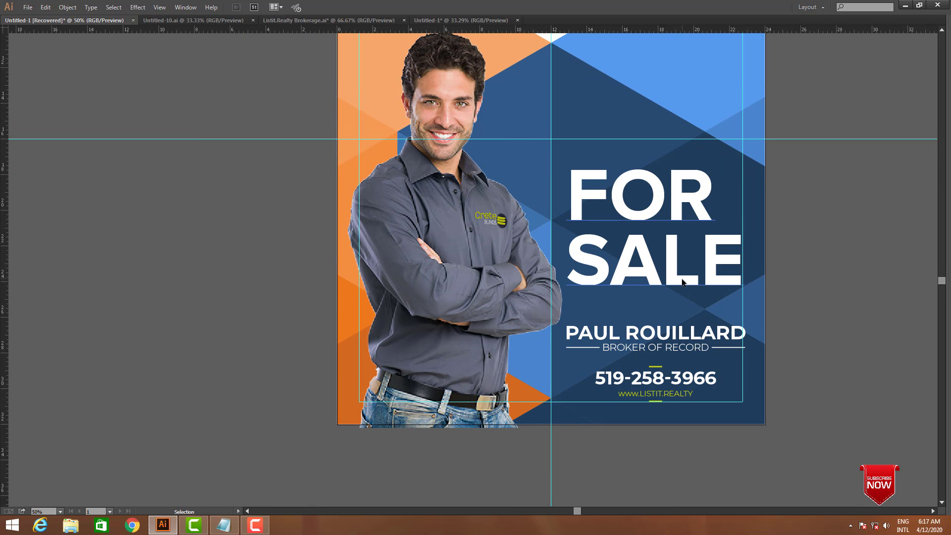
{"action": "left_click_drag", "start_coordinate": [832, 310], "coordinate": [828, 340]}
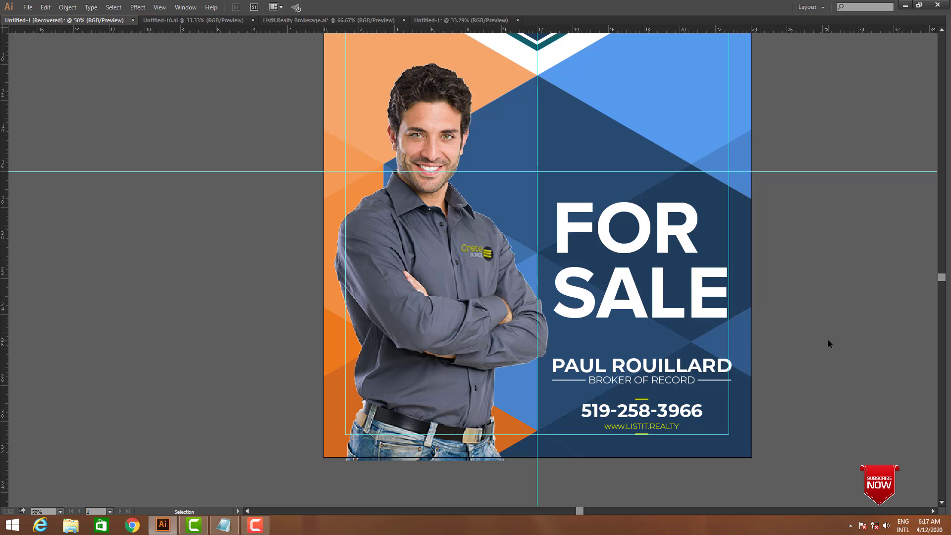
- Move the floating Align, Transform and Character panels clear of the sign artwork
{"action": "key", "text": "Tab"}
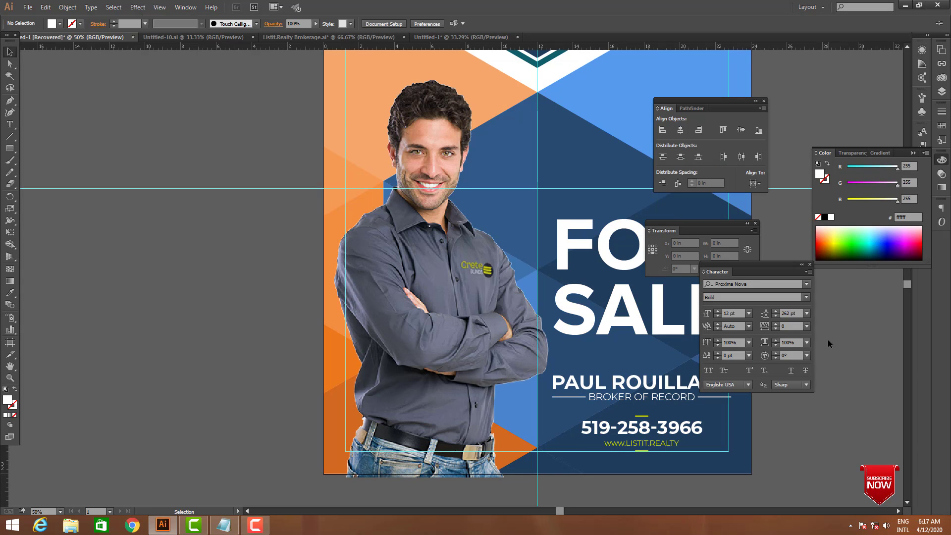
{"action": "left_click", "coordinate": [11, 64]}
{"action": "key", "text": "Tab"}
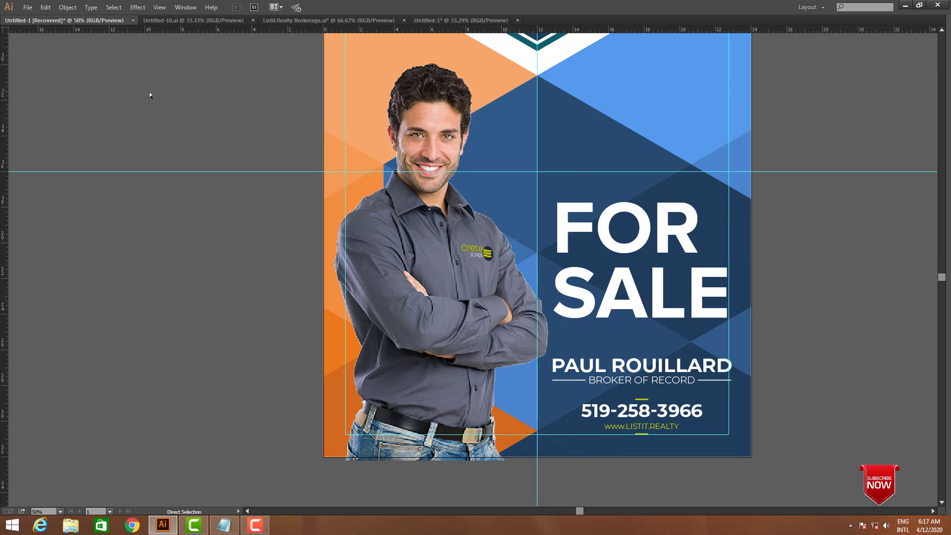
{"action": "key", "text": "Tab"}
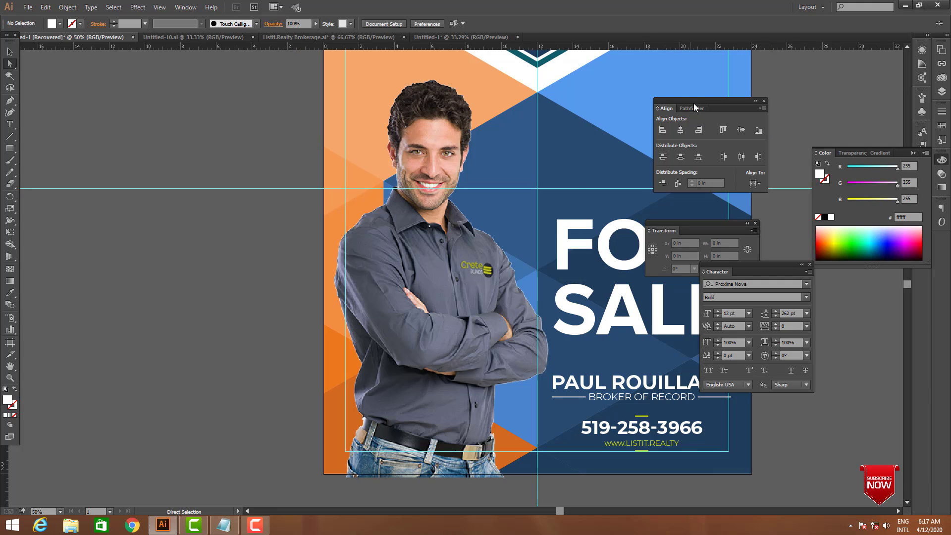
{"action": "left_click_drag", "start_coordinate": [693, 103], "coordinate": [820, 107]}
{"action": "left_click_drag", "start_coordinate": [723, 225], "coordinate": [871, 304]}
{"action": "left_click", "coordinate": [725, 236]}
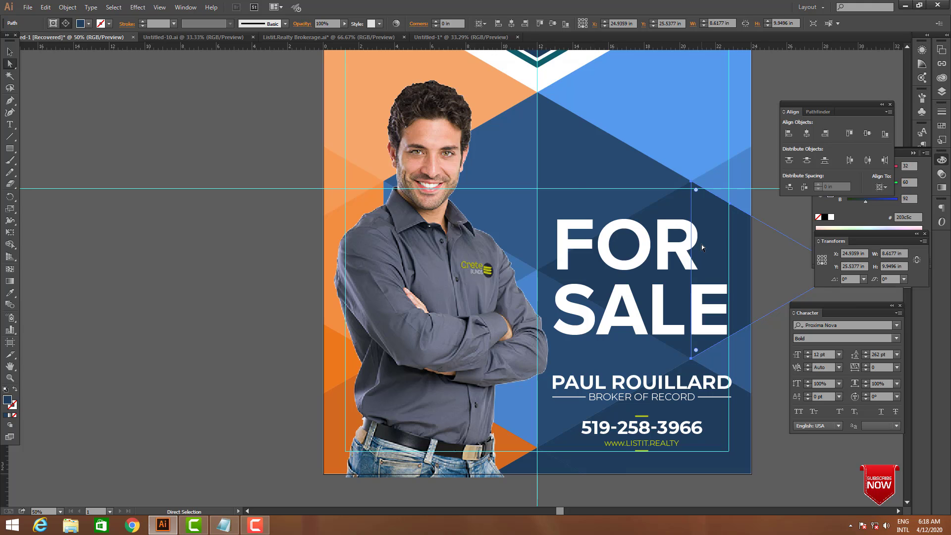
{"action": "left_click", "coordinate": [820, 445]}
- Duplicate the entire sign artwork onto the empty pasteboard to the left of the artboard
{"action": "left_click", "coordinate": [789, 215]}
{"action": "key", "text": "z"}
{"action": "left_click", "coordinate": [596, 267], "text": "alt"}
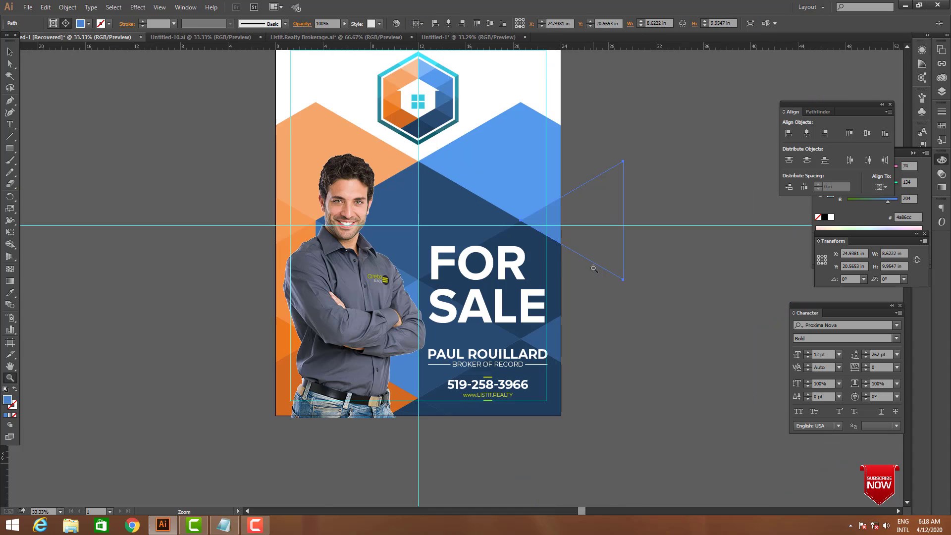
{"action": "left_click", "coordinate": [596, 267], "text": "alt"}
{"action": "key", "text": "v"}
{"action": "left_click", "coordinate": [597, 297]}
{"action": "key", "text": "space"}
{"action": "left_click_drag", "start_coordinate": [633, 345], "coordinate": [749, 358]}
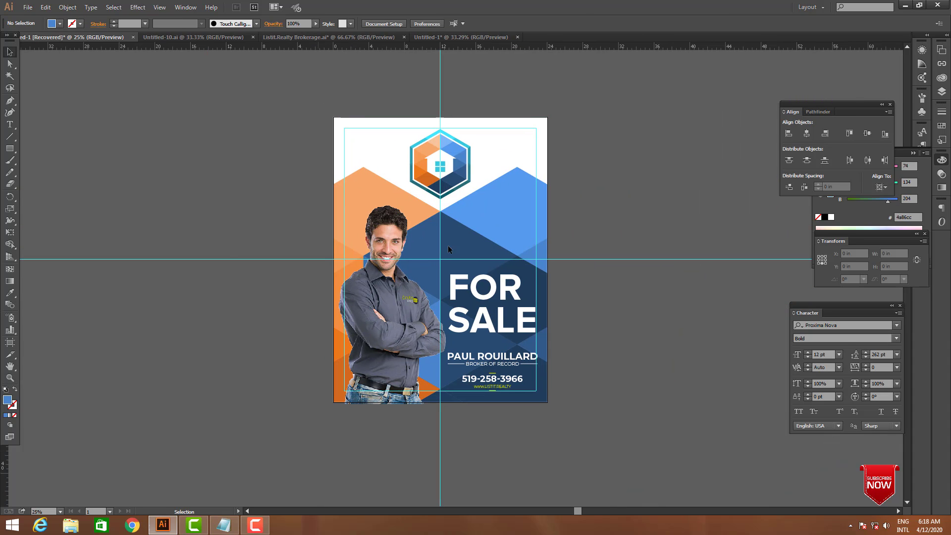
{"action": "left_click_drag", "start_coordinate": [320, 97], "coordinate": [599, 404]}
{"action": "left_click_drag", "start_coordinate": [506, 303], "coordinate": [205, 303]}
{"action": "left_click", "coordinate": [607, 353]}
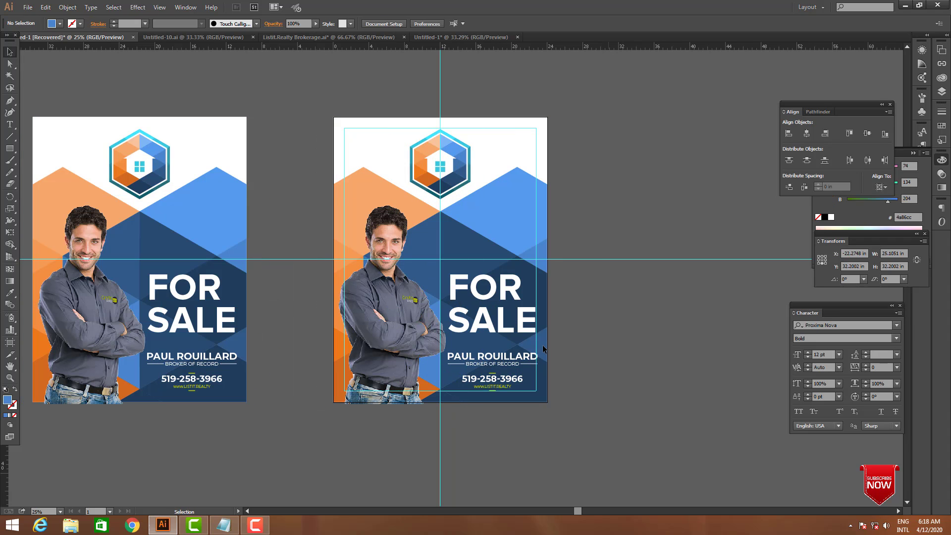
- Recolour the dark diamond facet behind the FOR SALE text with the navy #284a70 sampled from the facet above it
{"action": "key", "text": "z"}
{"action": "left_click_drag", "start_coordinate": [234, 188], "coordinate": [665, 419]}
{"action": "key", "text": "Tab"}
{"action": "key", "text": "Tab"}
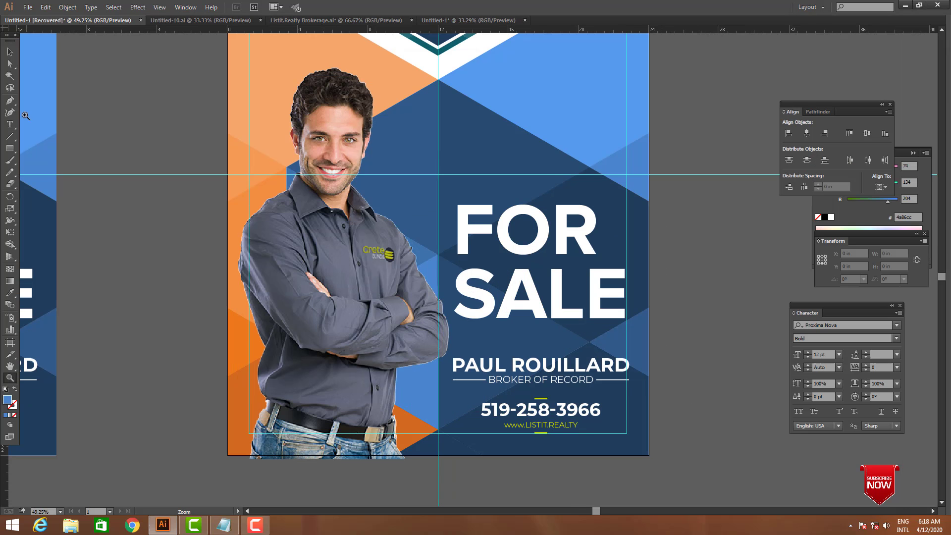
{"action": "key", "text": "a"}
{"action": "left_click", "coordinate": [589, 213]}
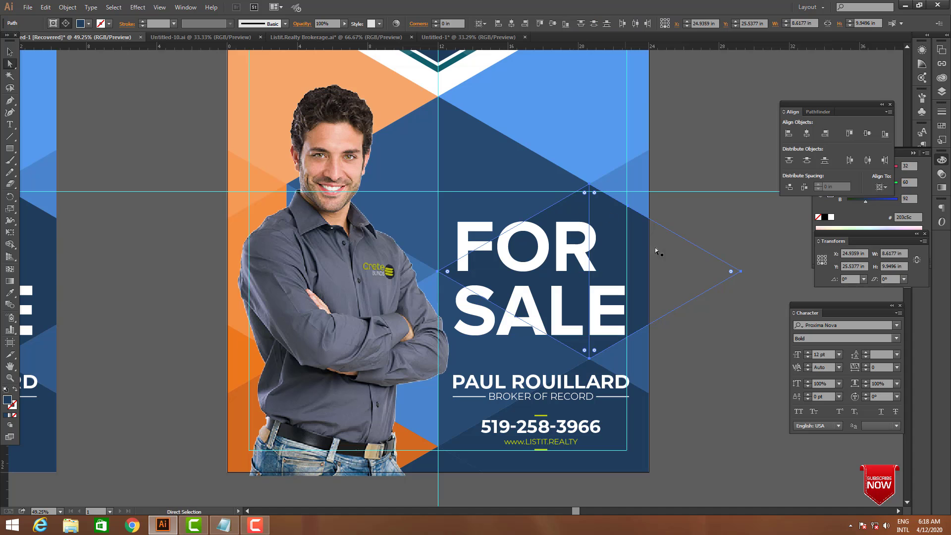
{"action": "key", "text": "Tab"}
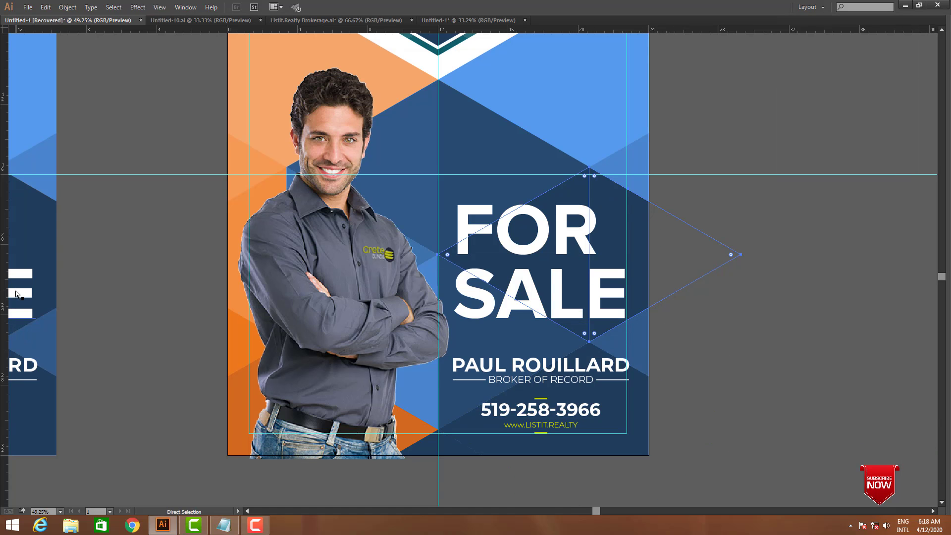
{"action": "key", "text": "Tab"}
{"action": "key", "text": "i"}
{"action": "left_click", "coordinate": [506, 179]}
{"action": "key", "text": "v"}
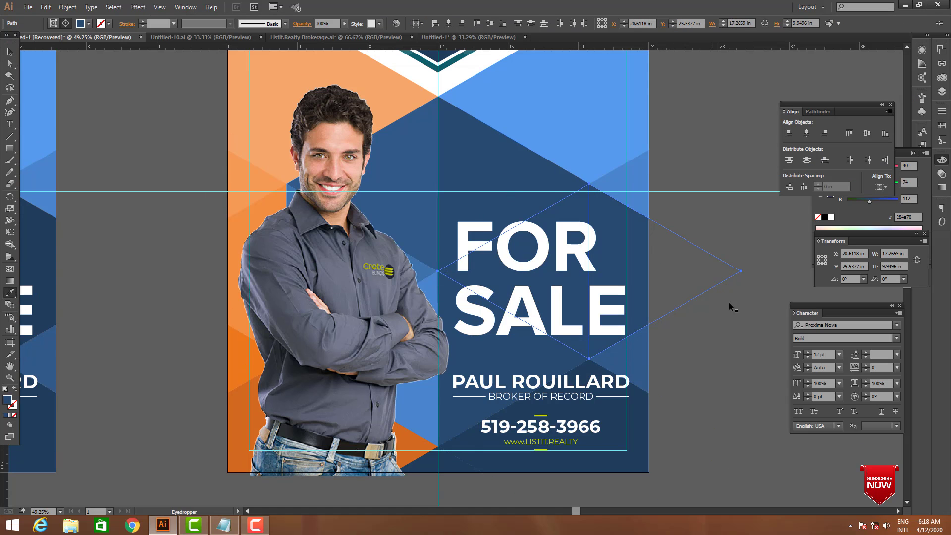
{"action": "left_click", "coordinate": [738, 338]}
- Recolour the two lower facets behind the broker's name and phone number with the same navy #284a70 as the large facet above
{"action": "key", "text": "Tab"}
{"action": "left_click_drag", "start_coordinate": [736, 365], "coordinate": [750, 328]}
{"action": "key", "text": "Tab"}
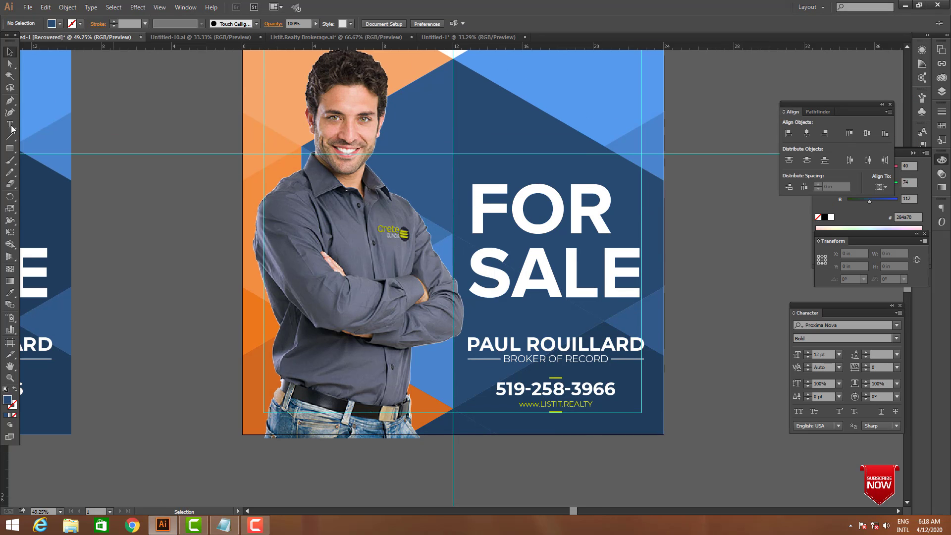
{"action": "key", "text": "a"}
{"action": "left_click", "coordinate": [650, 360]}
{"action": "left_click", "coordinate": [637, 317], "text": "shift"}
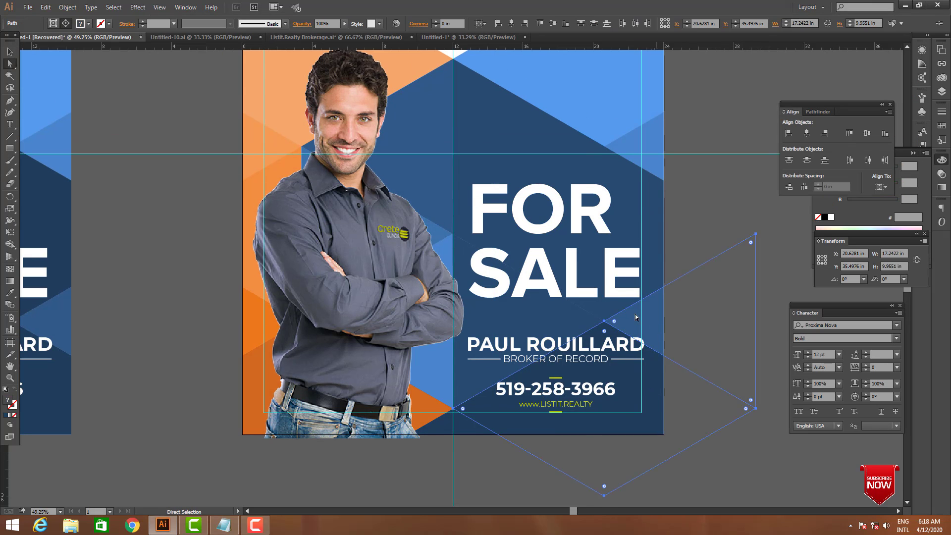
{"action": "key", "text": "Tab"}
{"action": "key", "text": "Tab"}
{"action": "key", "text": "i"}
{"action": "left_click", "coordinate": [500, 137]}
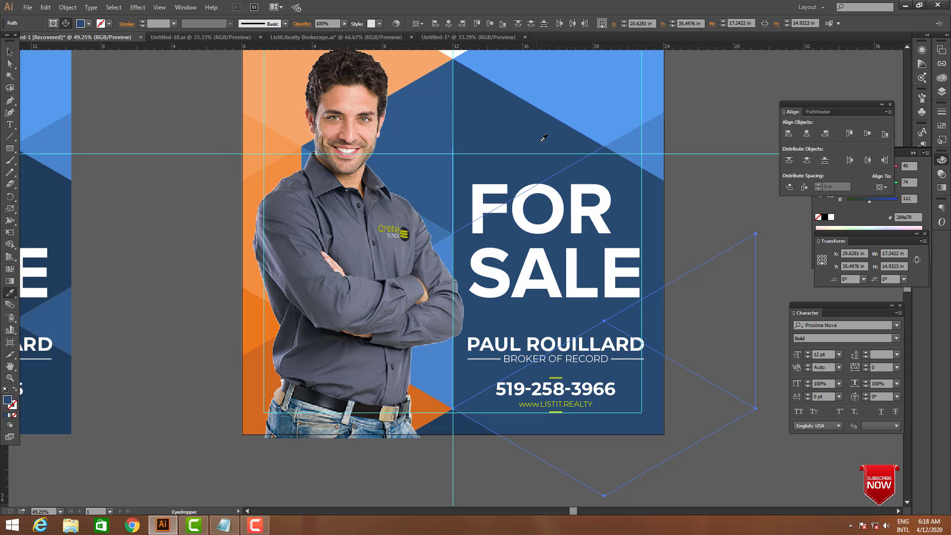
{"action": "key", "text": "v"}
{"action": "left_click", "coordinate": [741, 225]}
- Examine the navy background behind the FOR SALE text and broker details, up close and in the context of the whole sign
{"action": "key", "text": "Tab"}
{"action": "left_click", "coordinate": [821, 253]}
{"action": "left_click_drag", "start_coordinate": [906, 315], "coordinate": [950, 319]}
{"action": "key", "text": "z"}
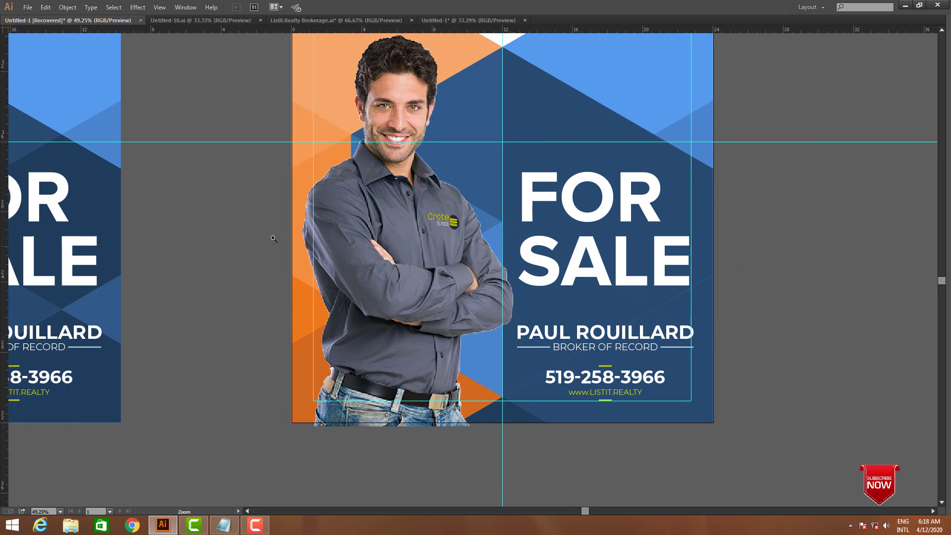
{"action": "left_click_drag", "start_coordinate": [273, 238], "coordinate": [828, 381]}
{"action": "left_click", "coordinate": [474, 213], "text": "alt"}
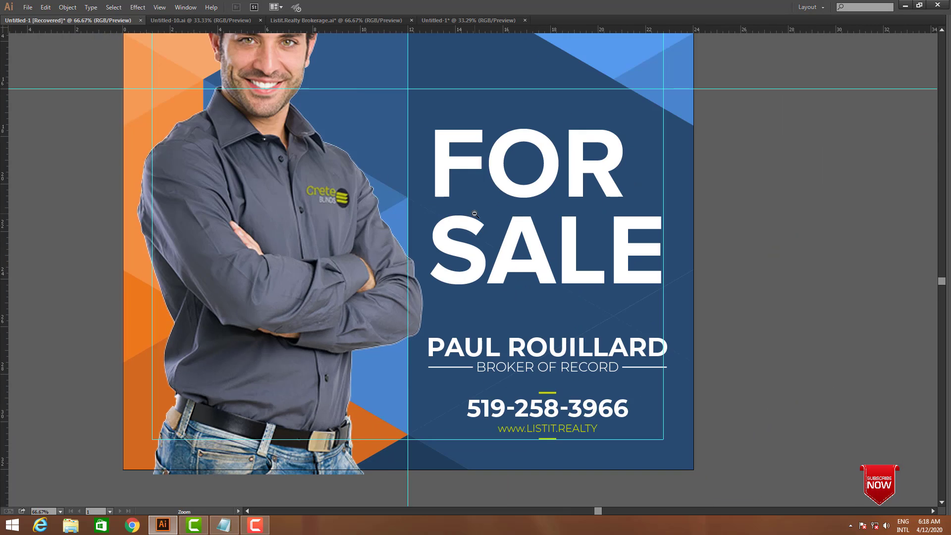
{"action": "left_click", "coordinate": [475, 214], "text": "alt"}
{"action": "left_click", "coordinate": [475, 213], "text": "alt"}
{"action": "left_click_drag", "start_coordinate": [689, 358], "coordinate": [773, 414]}
- Bring the DMW HomeBuyers logo close to the artboard and delete the hexagon house logo from the sign's white header
{"action": "left_click", "coordinate": [508, 284], "text": "alt"}
{"action": "left_click", "coordinate": [507, 284], "text": "alt"}
{"action": "left_click", "coordinate": [508, 284], "text": "alt"}
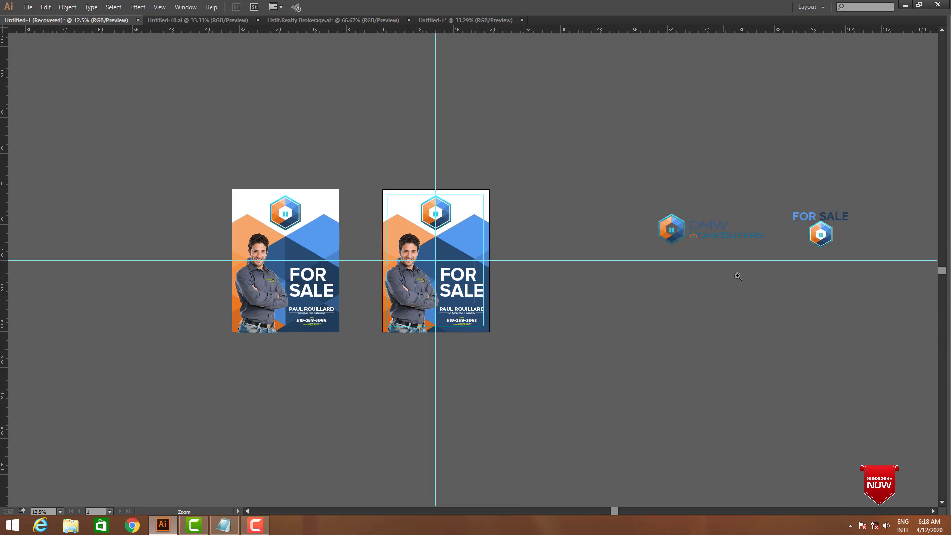
{"action": "key", "text": "v"}
{"action": "left_click_drag", "start_coordinate": [671, 229], "coordinate": [553, 204]}
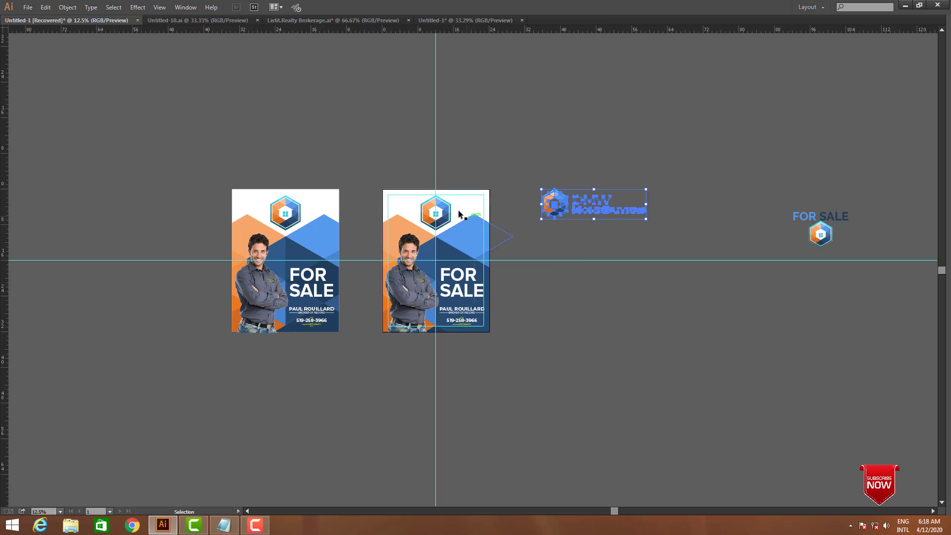
{"action": "left_click", "coordinate": [444, 214]}
{"action": "key", "text": "Delete"}
- Place the DMW HomeBuyers logo in the sign's white header, scale it down and centre it horizontally on the artboard
{"action": "key", "text": "z"}
{"action": "left_click_drag", "start_coordinate": [335, 176], "coordinate": [627, 262]}
{"action": "key", "text": "v"}
{"action": "left_click_drag", "start_coordinate": [729, 242], "coordinate": [268, 249]}
{"action": "left_click_drag", "start_coordinate": [535, 229], "coordinate": [497, 229]}
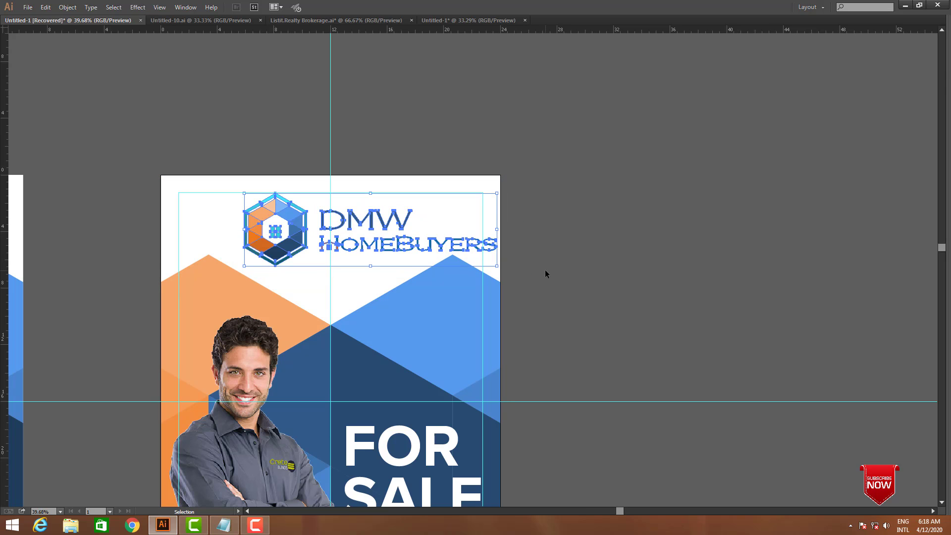
{"action": "key", "text": "Tab"}
{"action": "key", "text": "Tab"}
{"action": "left_click", "coordinate": [678, 280]}
- Shrink the DMW HomeBuyers logo about its centre to about 16 in wide and nudge it slightly upward
{"action": "key", "text": "space"}
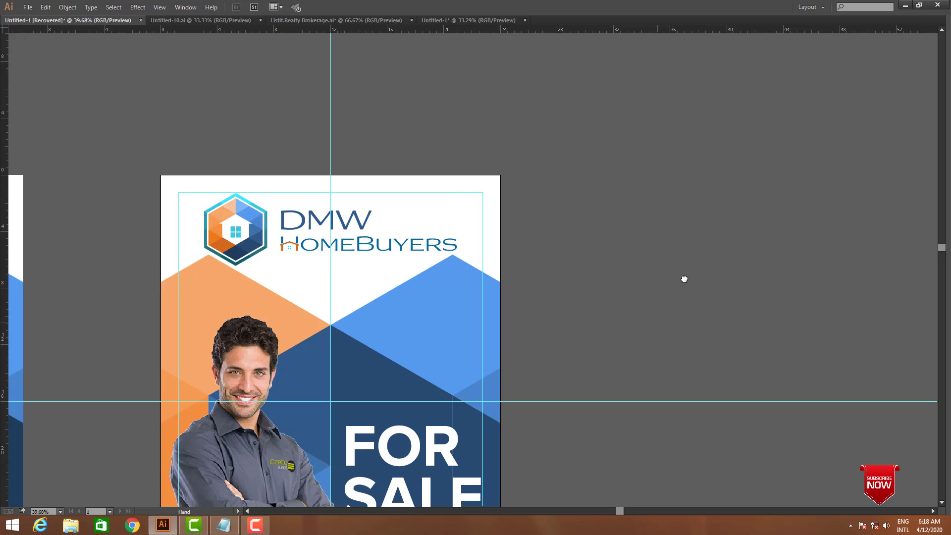
{"action": "left_click_drag", "start_coordinate": [635, 343], "coordinate": [687, 280]}
{"action": "left_click", "coordinate": [482, 182]}
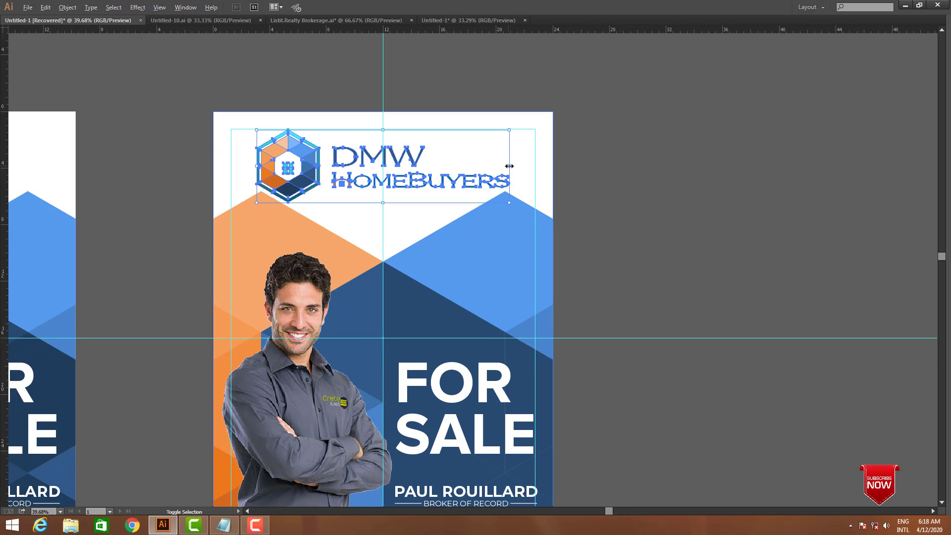
{"action": "left_click_drag", "start_coordinate": [510, 165], "coordinate": [495, 166]}
{"action": "left_click", "coordinate": [644, 232]}
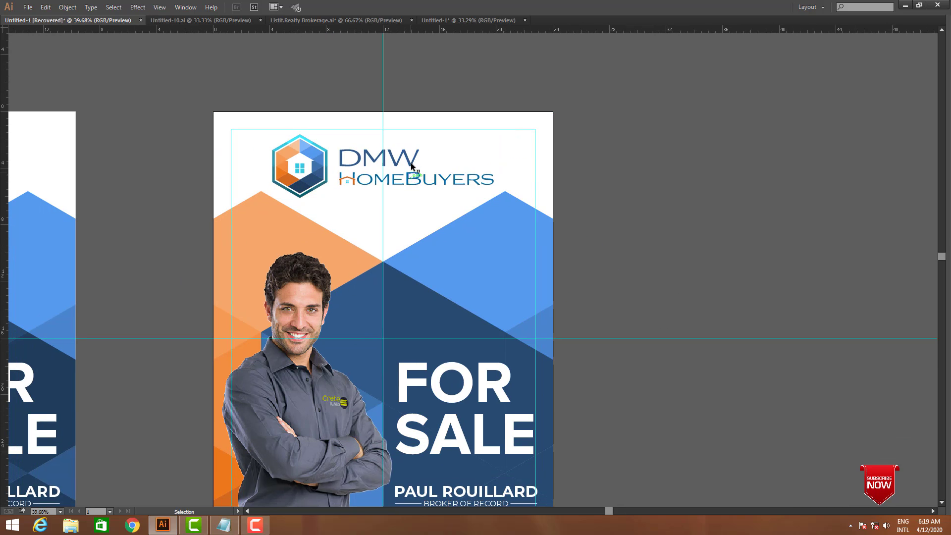
{"action": "left_click_drag", "start_coordinate": [411, 163], "coordinate": [411, 160]}
{"action": "left_click", "coordinate": [681, 260]}
{"action": "key", "text": "space"}
{"action": "left_click_drag", "start_coordinate": [694, 270], "coordinate": [713, 218]}
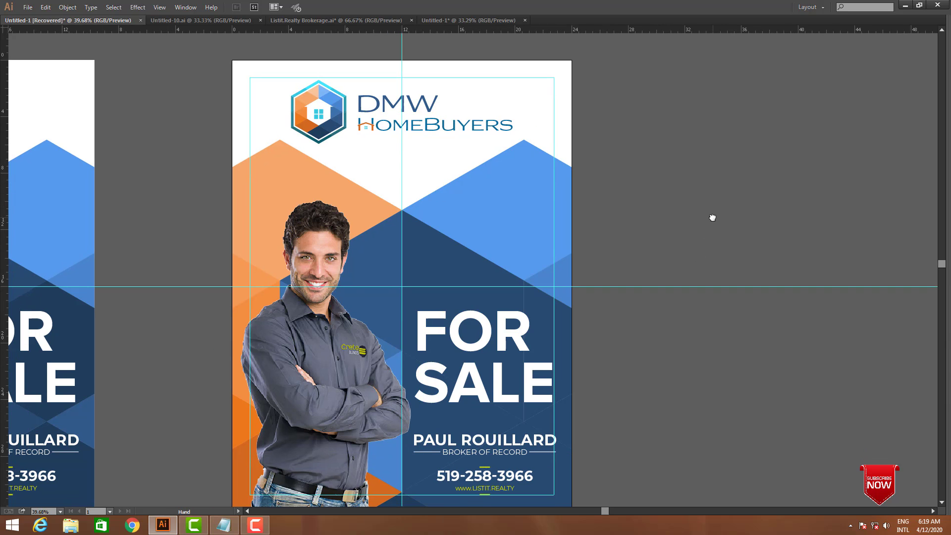
{"action": "key", "text": "ctrl+0"}
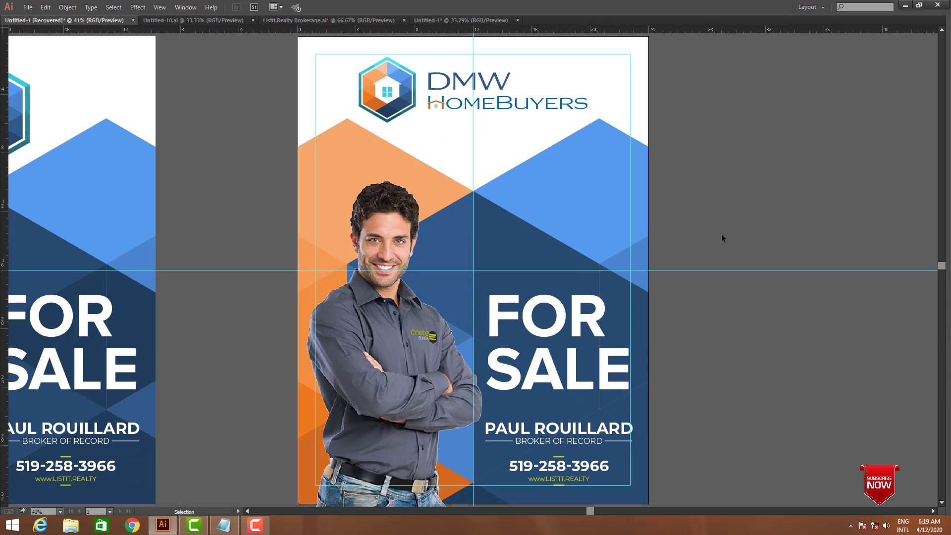
{"action": "key", "text": "Tab"}
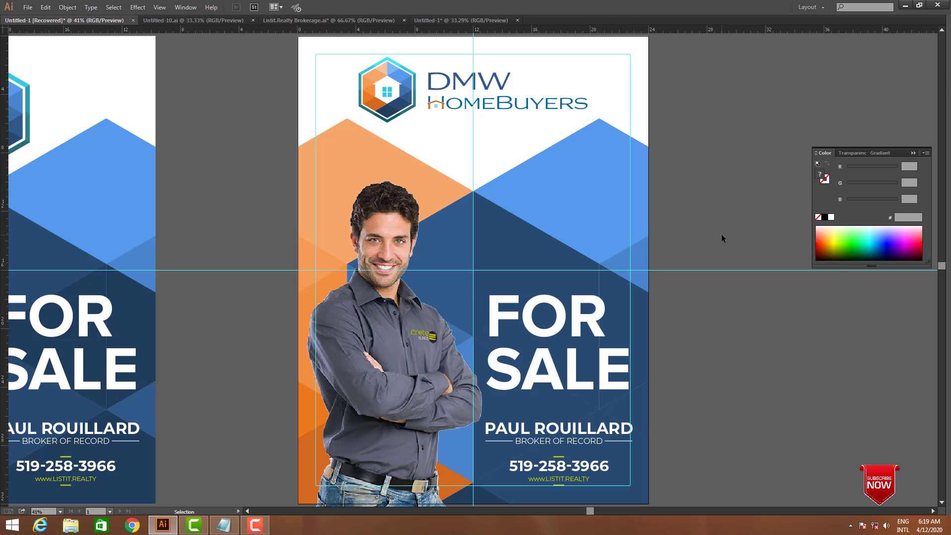